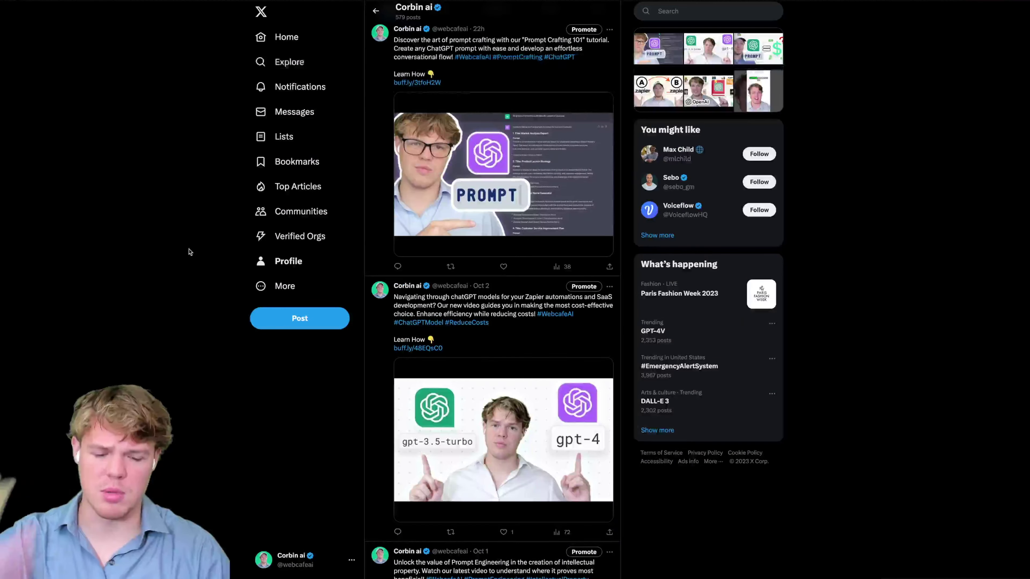
pyautogui.scroll(1, 195, 284)
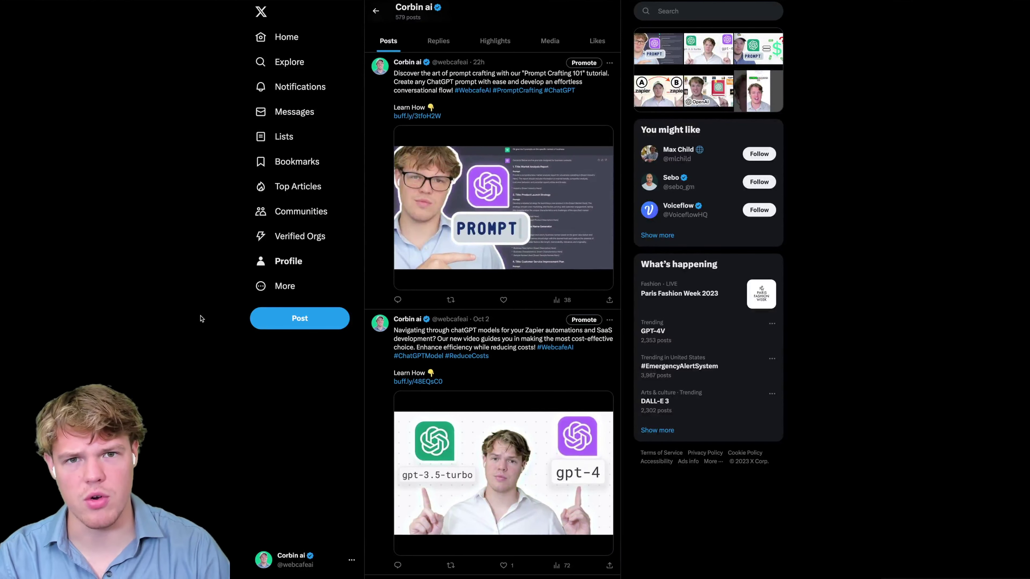
pyautogui.scroll(2, 200, 318)
pyautogui.scroll(1, 200, 319)
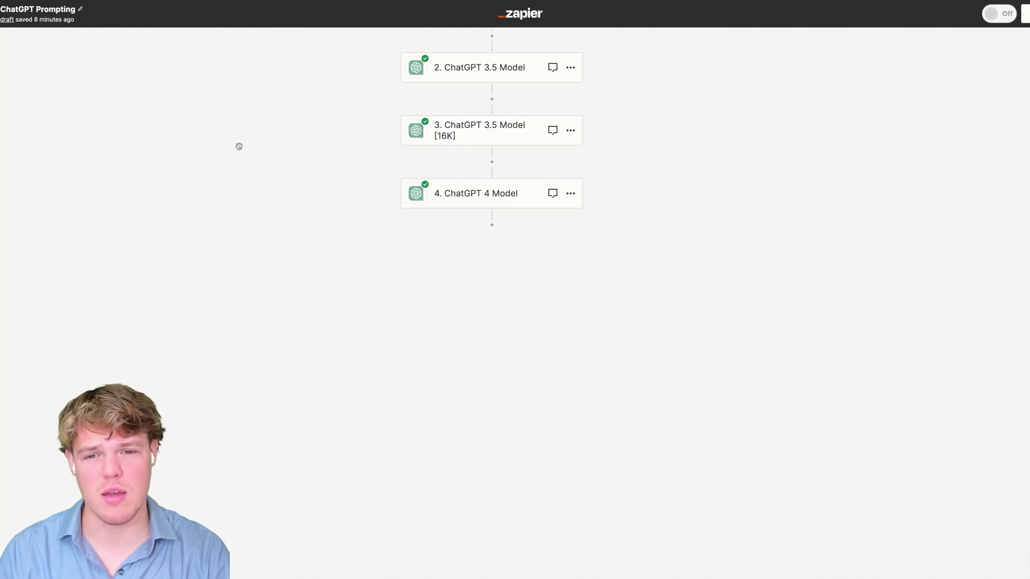
pyautogui.scroll(5, 237, 145)
pyautogui.scroll(-5, 262, 296)
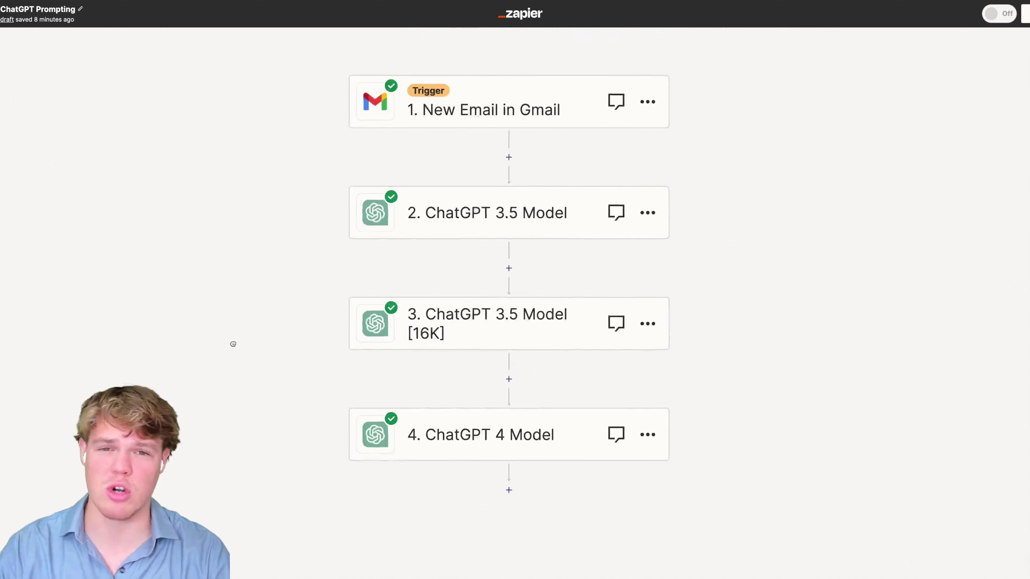
pyautogui.moveTo(232, 342); pyautogui.dragTo(335, 311)
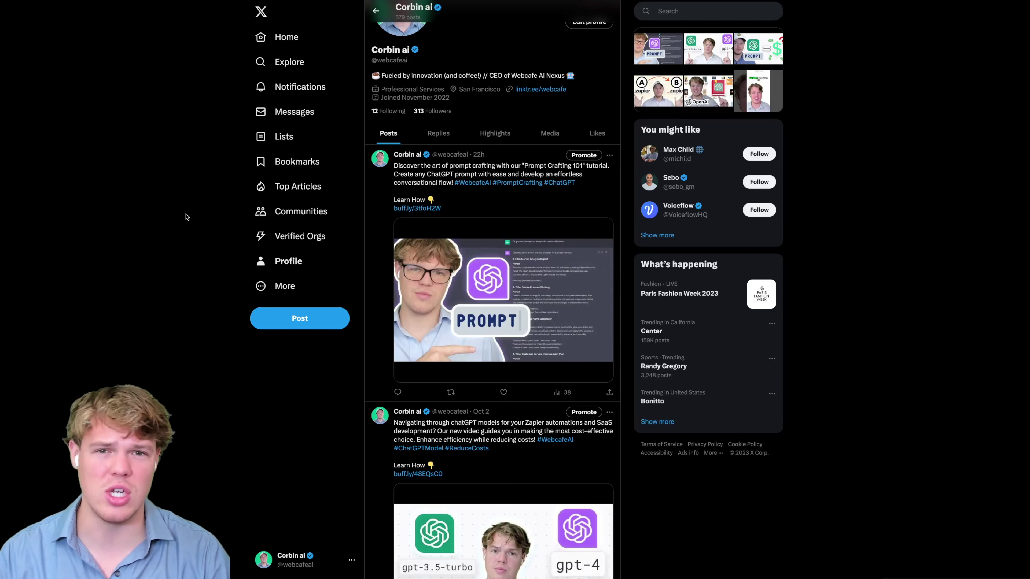
pyautogui.scroll(-5, 185, 221)
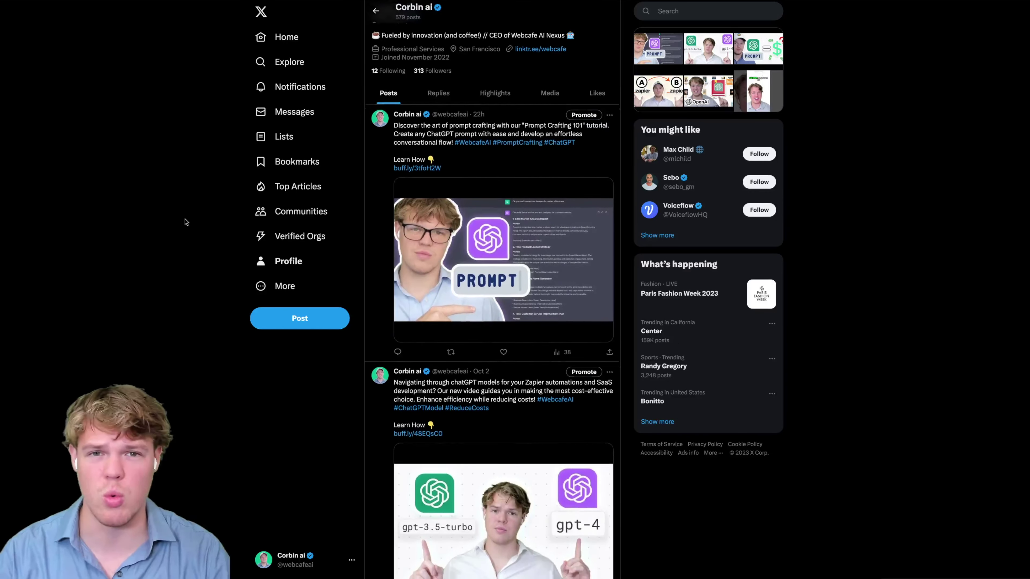
pyautogui.scroll(-3, 184, 222)
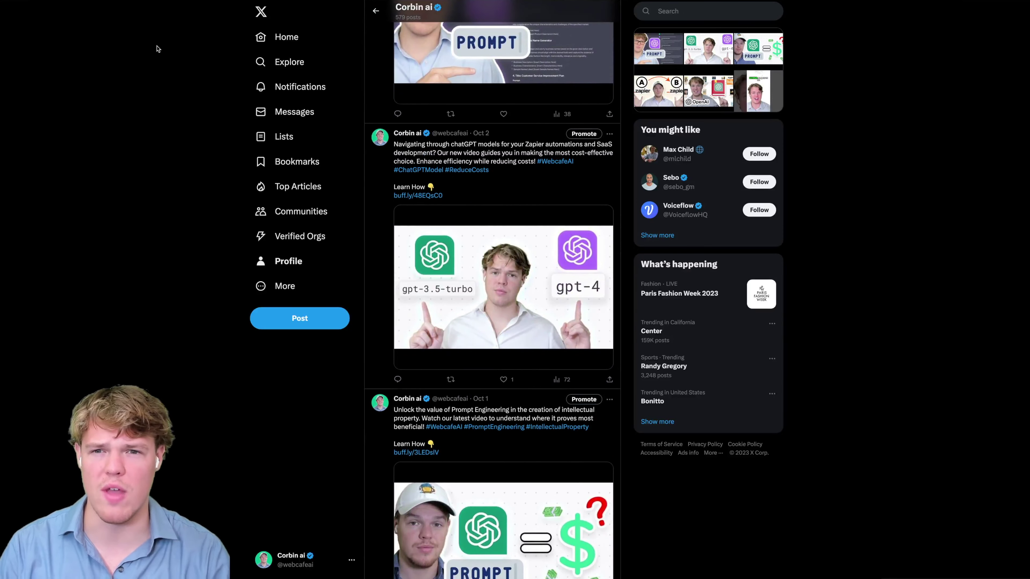
pyautogui.scroll(3, 157, 48)
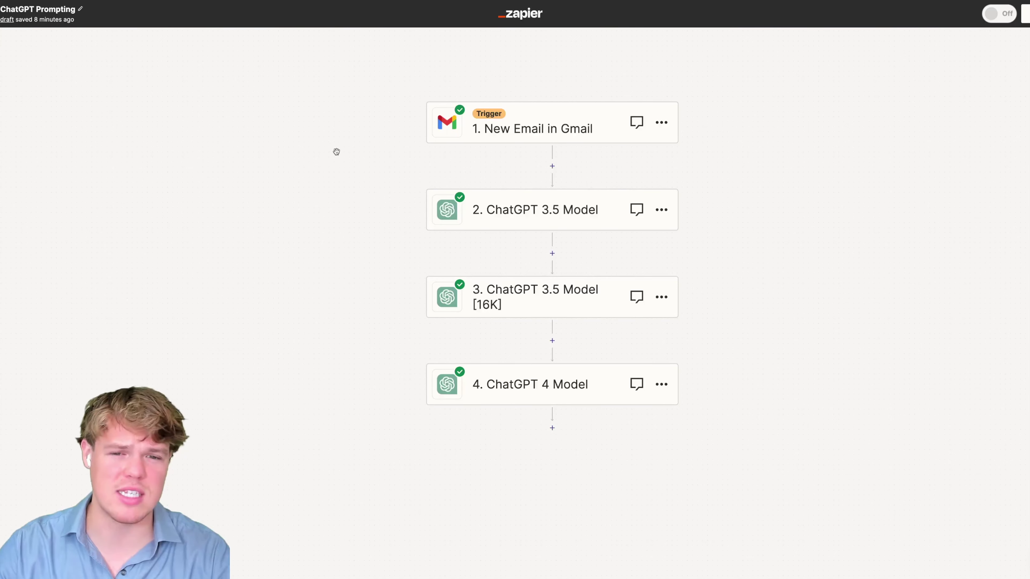
pyautogui.moveTo(376, 215); pyautogui.dragTo(338, 207)
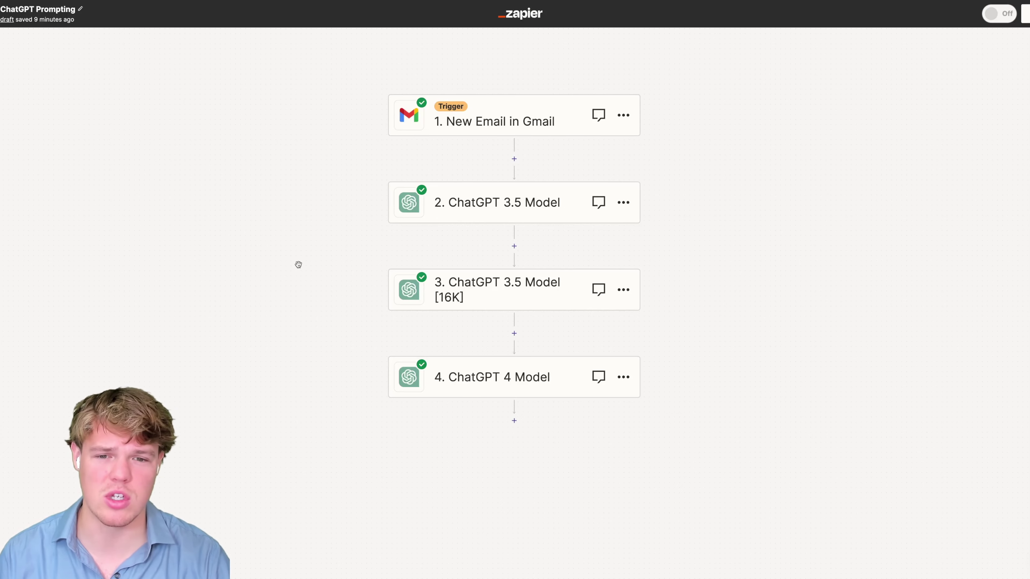
pyautogui.moveTo(357, 190); pyautogui.dragTo(271, 223)
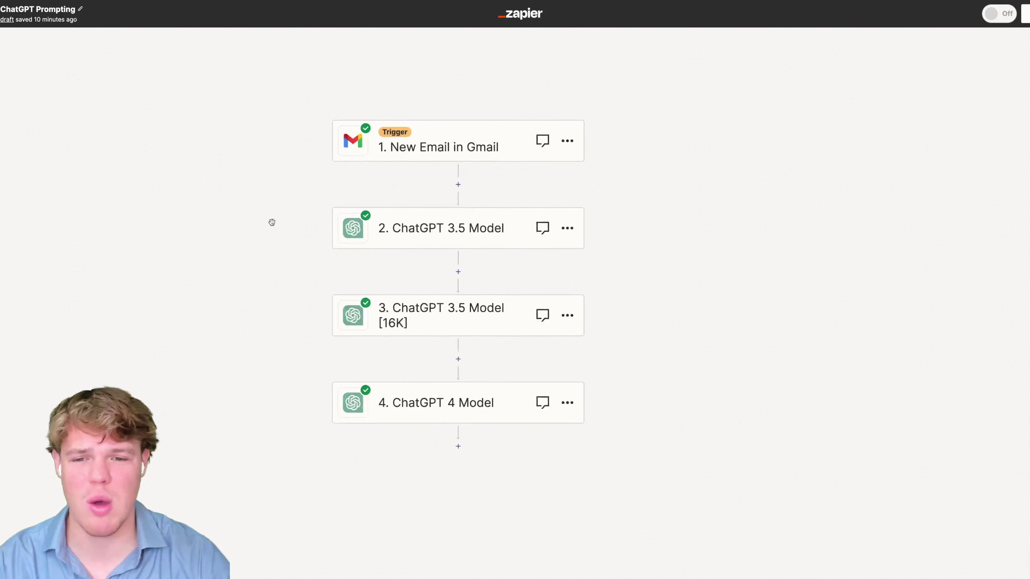
pyautogui.scroll(3, 271, 224)
pyautogui.moveTo(716, 236); pyautogui.dragTo(767, 201)
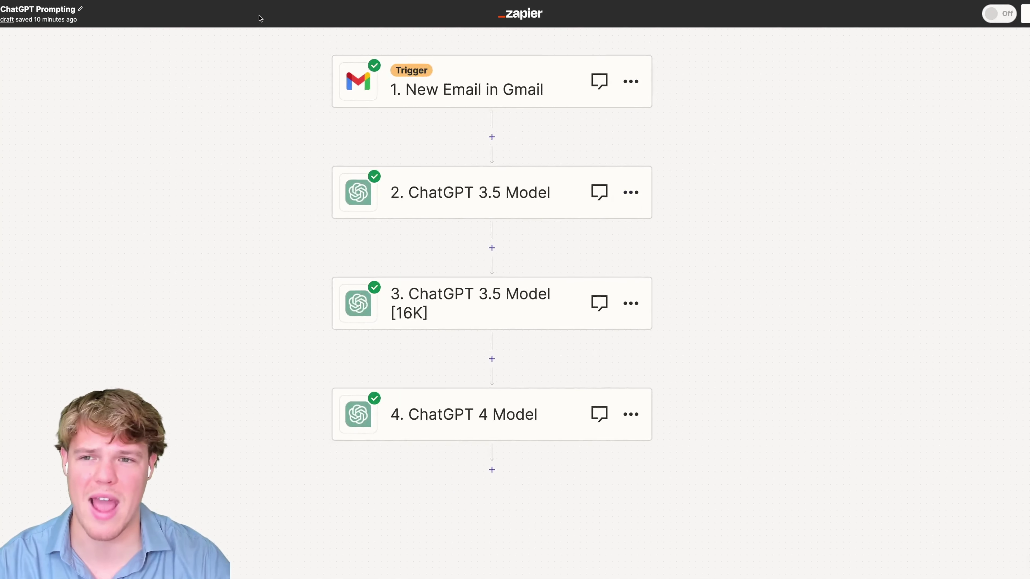
# - Switch to Gmail and examine the new customer message for Lawn Mowing Services LLC, highlighting its request about additional services
pyautogui.moveTo(280, 98); pyautogui.dragTo(323, 135)
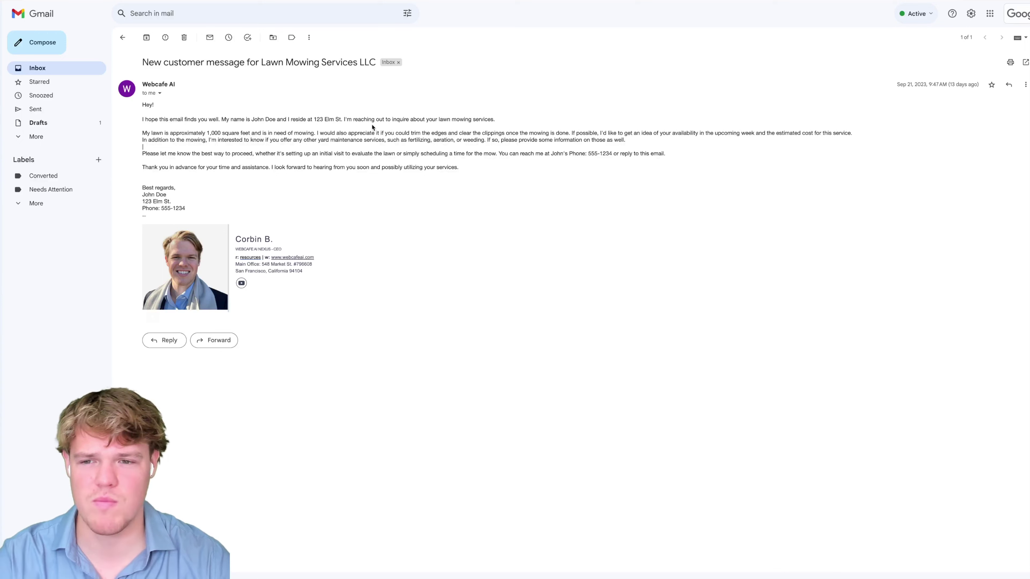
pyautogui.moveTo(218, 207)
pyautogui.mouseDown()
pyautogui.moveTo(144, 167)
pyautogui.moveTo(143, 154)
pyautogui.moveTo(264, 140)
pyautogui.mouseUp()
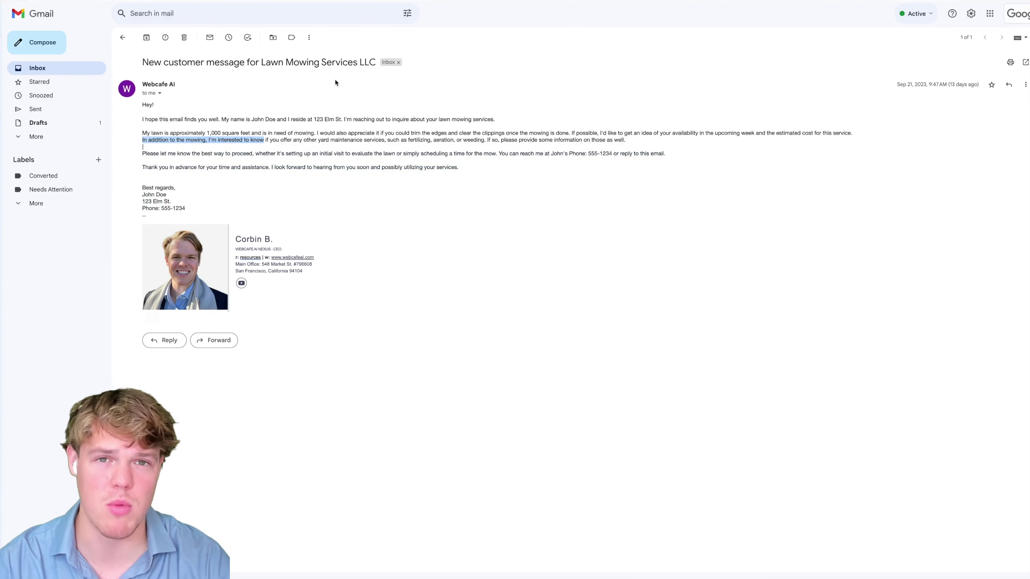
pyautogui.click(253, 120)
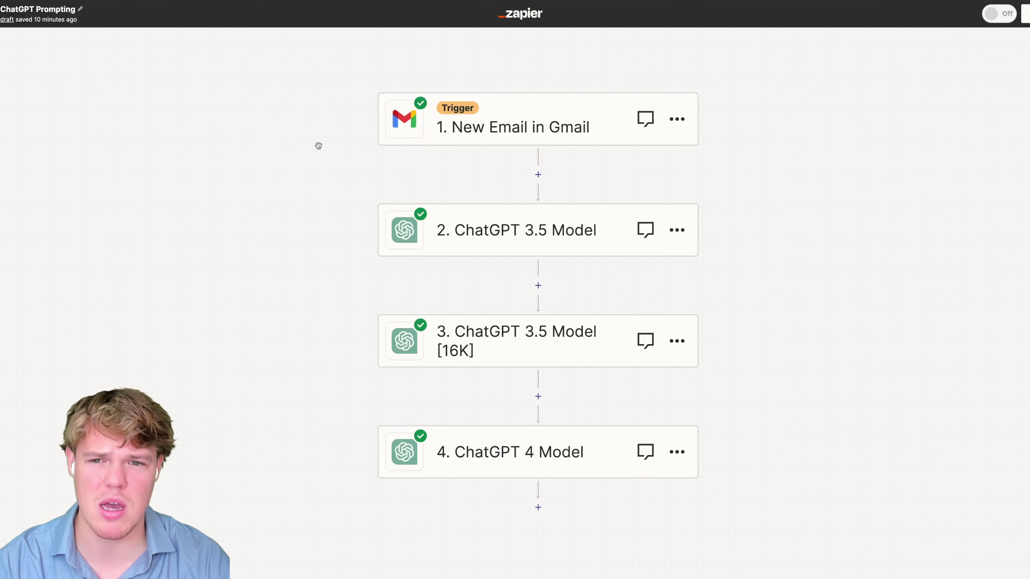
# - Examine the Zap's flow from the Gmail trigger through the ChatGPT 3.5, ChatGPT 3.5 [16K] and ChatGPT 4 model steps
pyautogui.moveTo(319, 142); pyautogui.dragTo(278, 115)
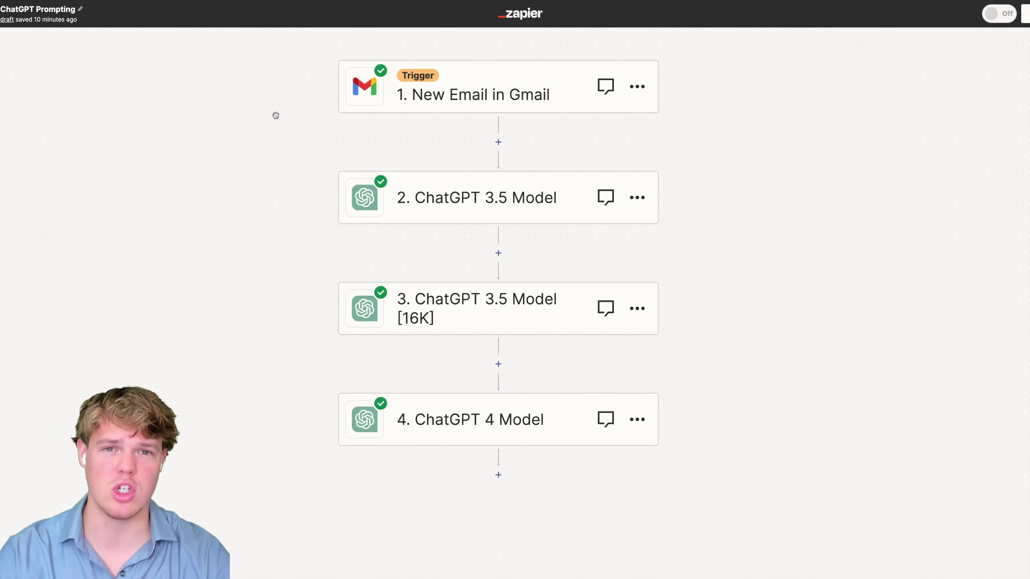
pyautogui.moveTo(174, 170); pyautogui.dragTo(249, 146)
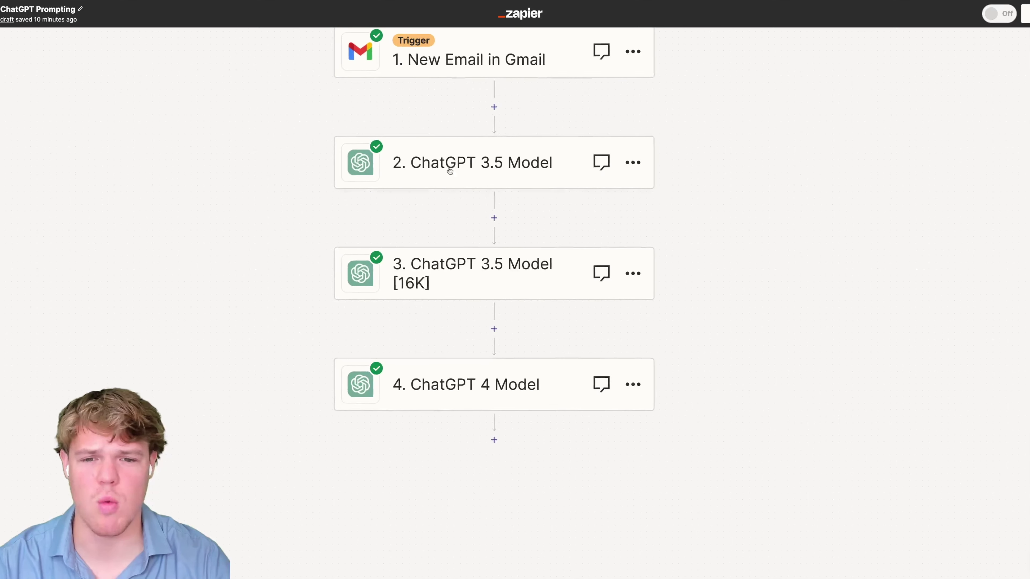
pyautogui.moveTo(250, 253)
pyautogui.mouseDown()
pyautogui.moveTo(241, 258)
pyautogui.moveTo(257, 267)
pyautogui.mouseUp()
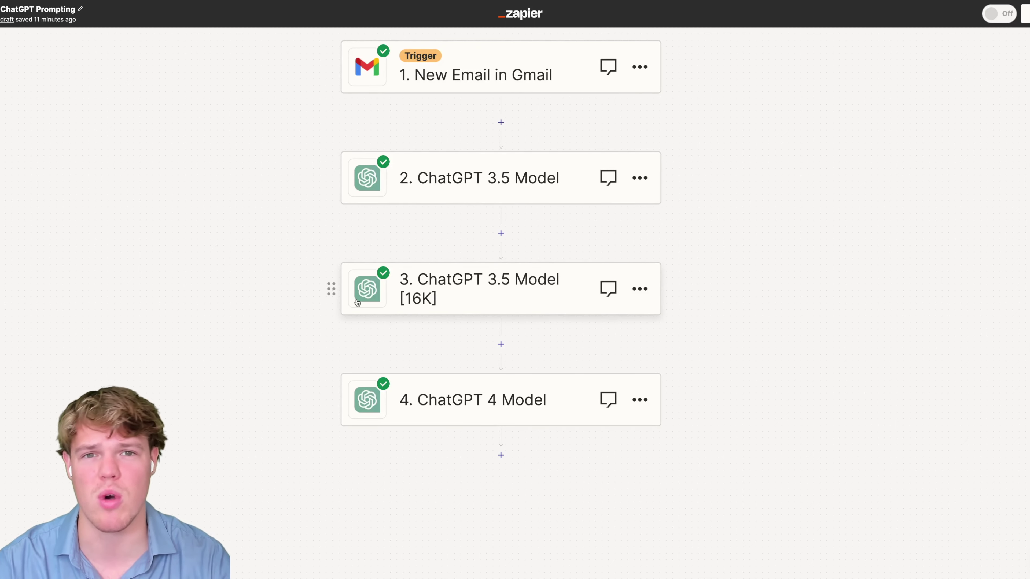
pyautogui.scroll(-2, 268, 276)
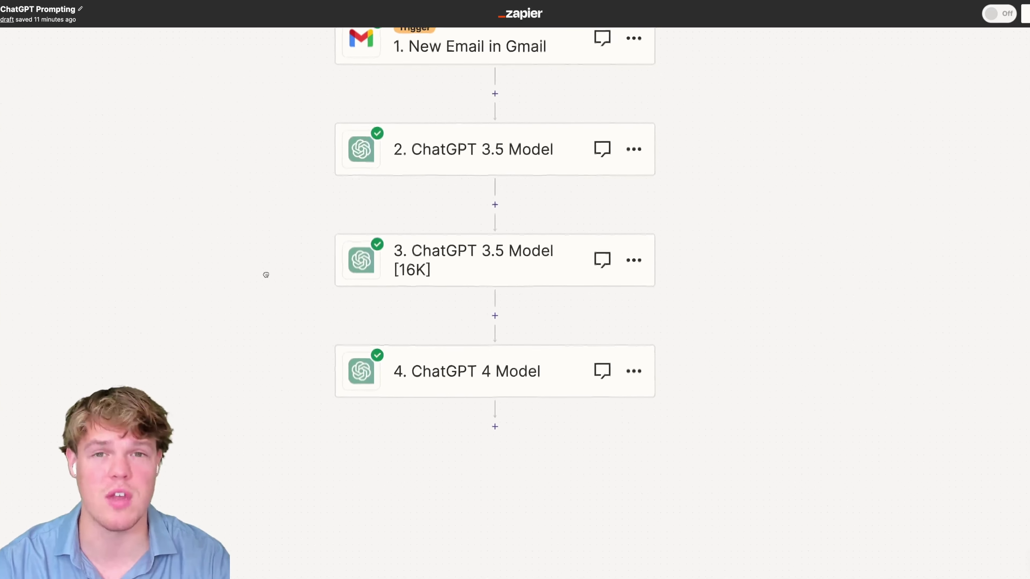
pyautogui.scroll(-1, 267, 273)
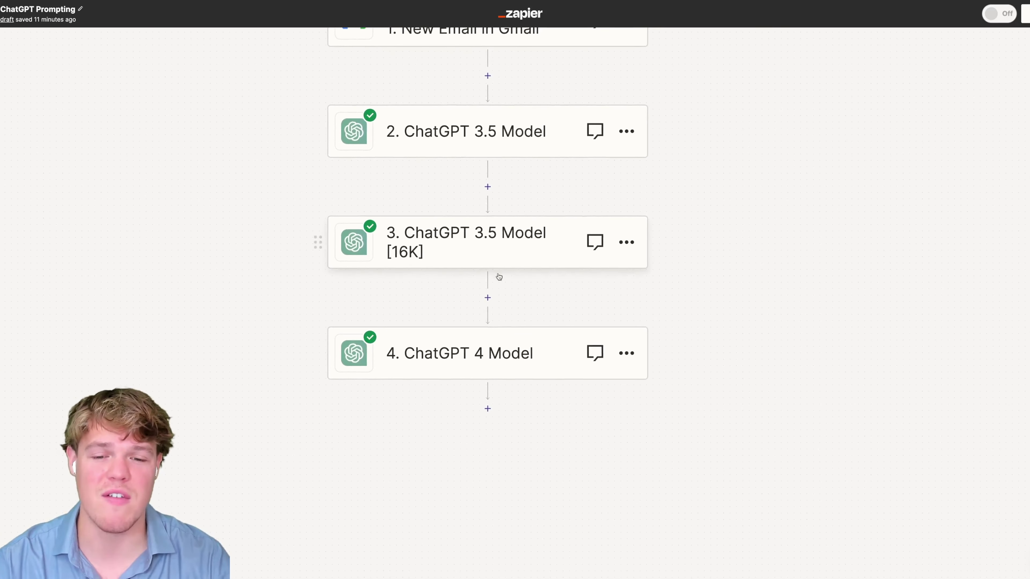
pyautogui.scroll(-2, 266, 297)
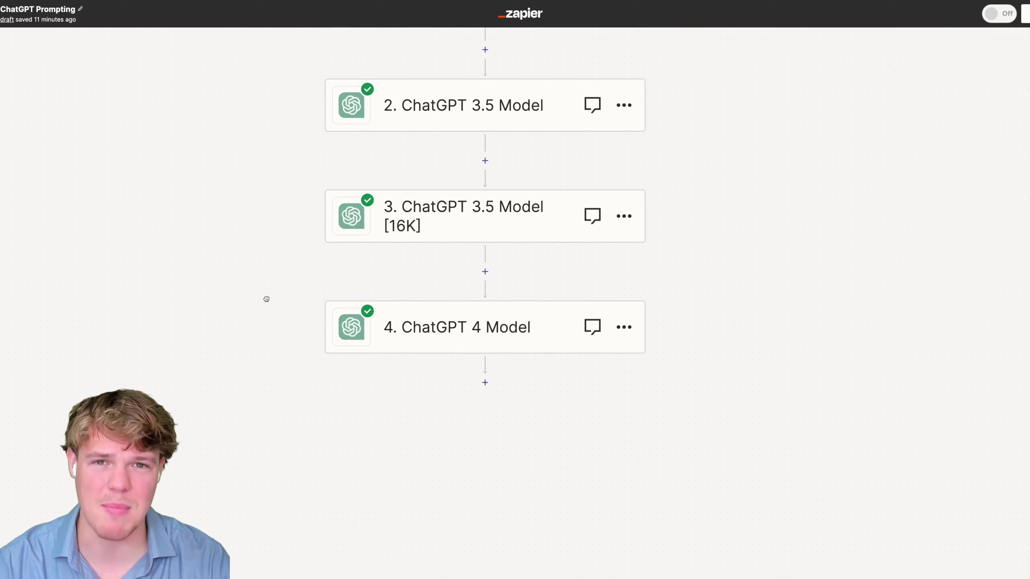
pyautogui.scroll(-1, 274, 297)
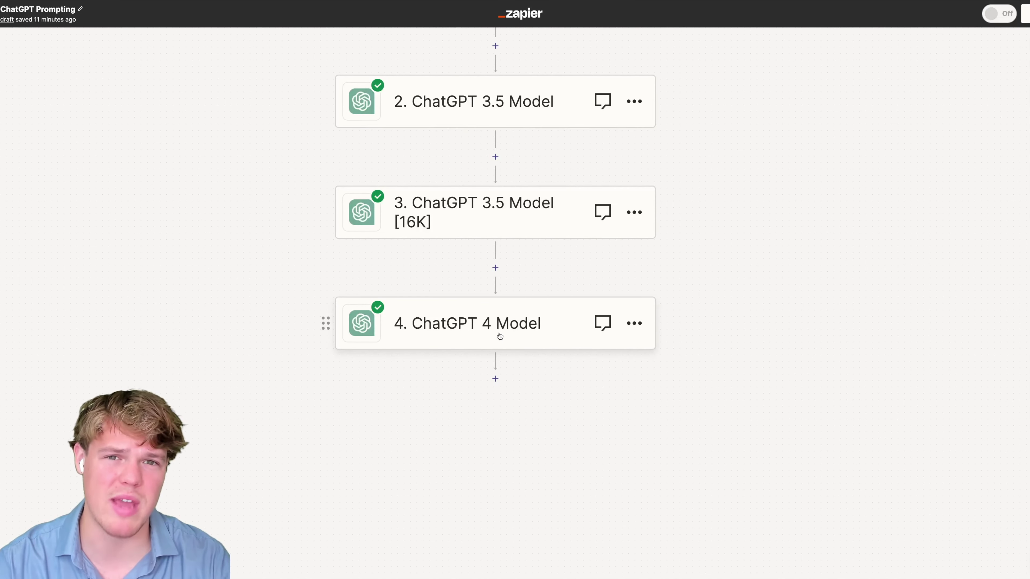
pyautogui.scroll(3, 298, 321)
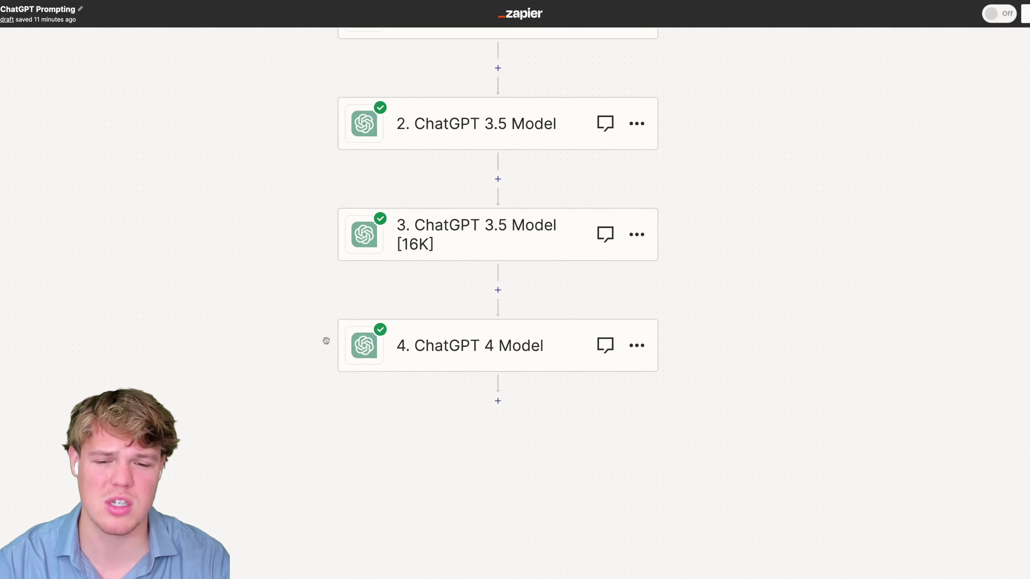
pyautogui.scroll(3, 280, 315)
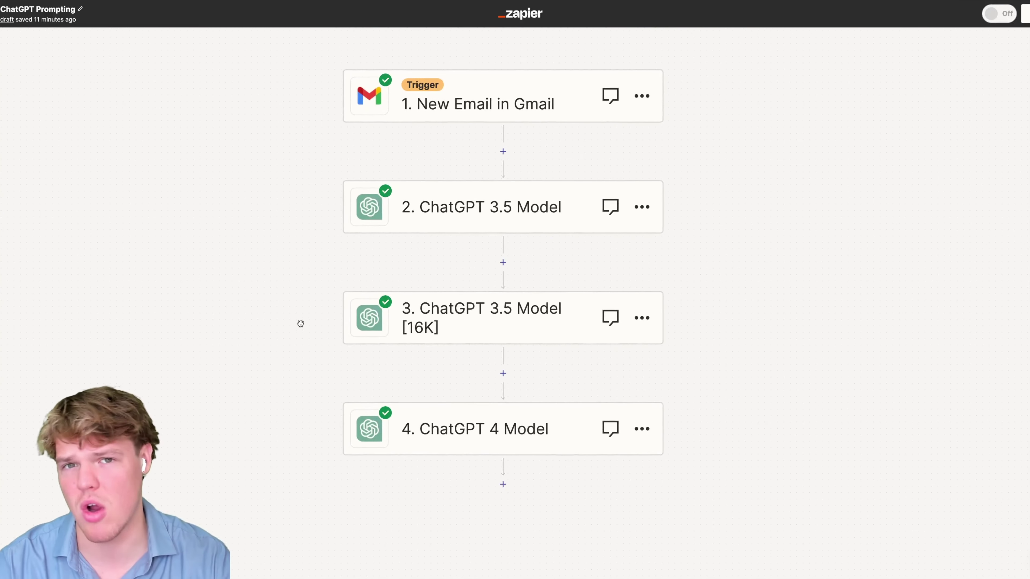
pyautogui.scroll(3, 299, 323)
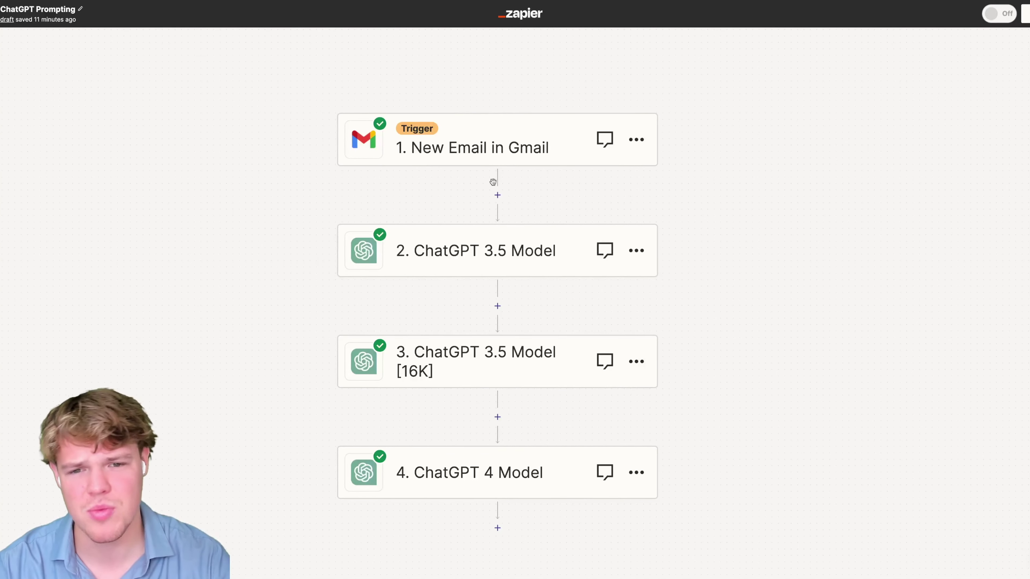
# - Open the ChatGPT 3.5 Model step and expand its Action settings
pyautogui.hscroll(-3, 662, 193)
pyautogui.click(527, 235)
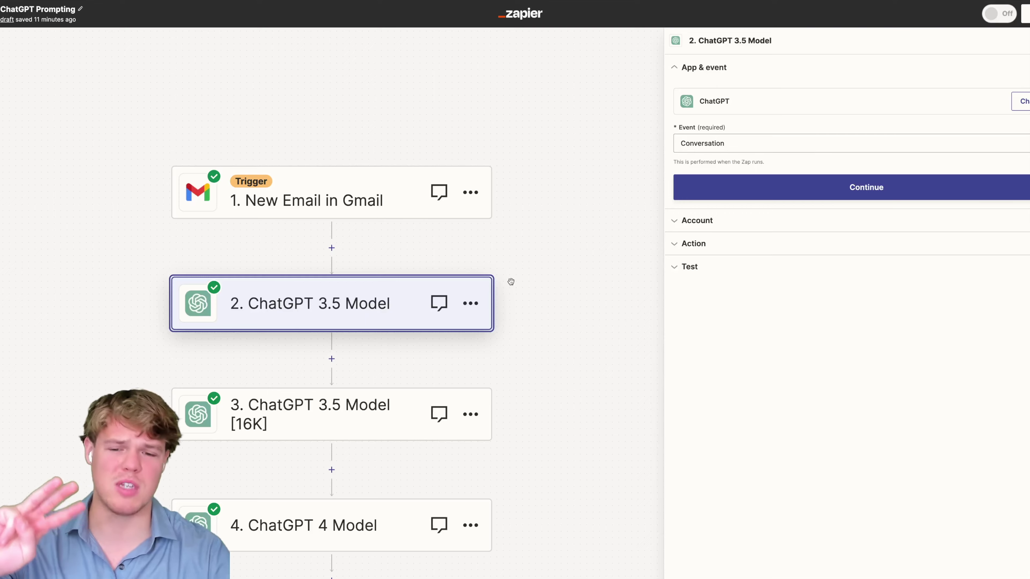
pyautogui.moveTo(511, 282); pyautogui.dragTo(525, 221)
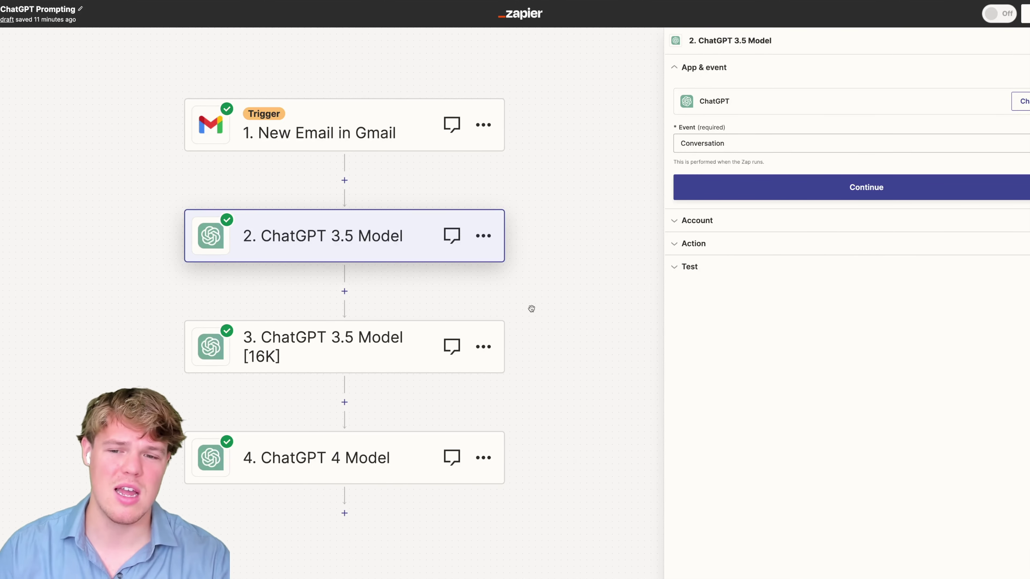
pyautogui.moveTo(536, 300); pyautogui.dragTo(560, 280)
pyautogui.click(692, 249)
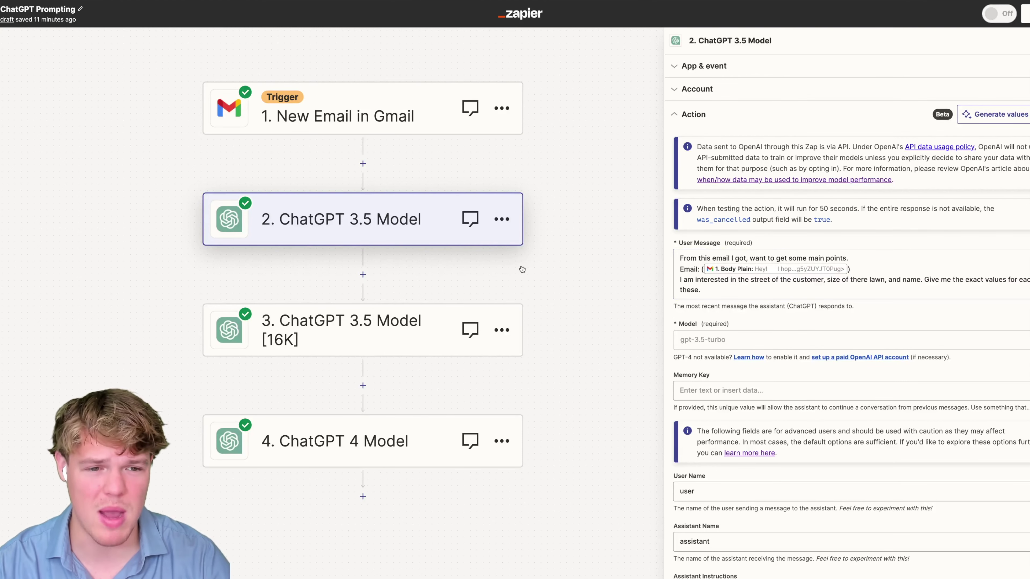
pyautogui.moveTo(557, 258); pyautogui.dragTo(615, 258)
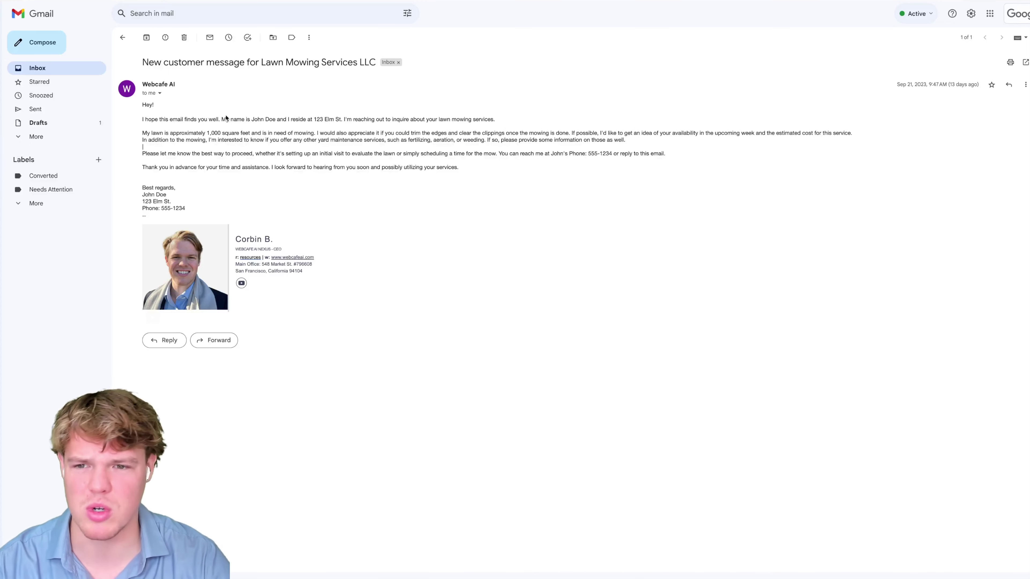
# - In the Gmail lawn mowing message, highlight the customer's street address, lawn size and phone number
pyautogui.moveTo(250, 120); pyautogui.dragTo(344, 120)
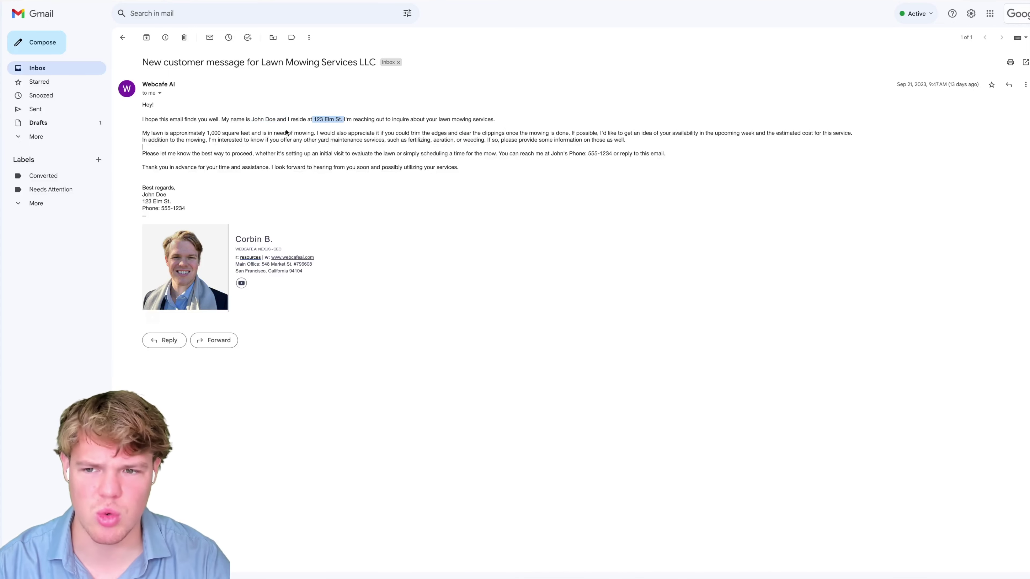
pyautogui.moveTo(207, 133); pyautogui.dragTo(293, 134)
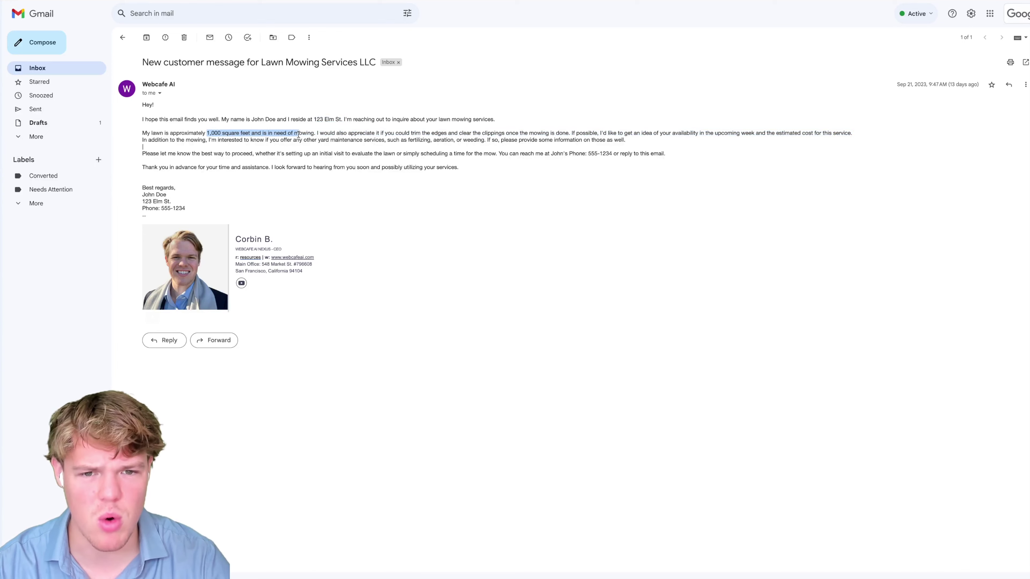
pyautogui.click(416, 140)
pyautogui.moveTo(587, 154); pyautogui.dragTo(632, 154)
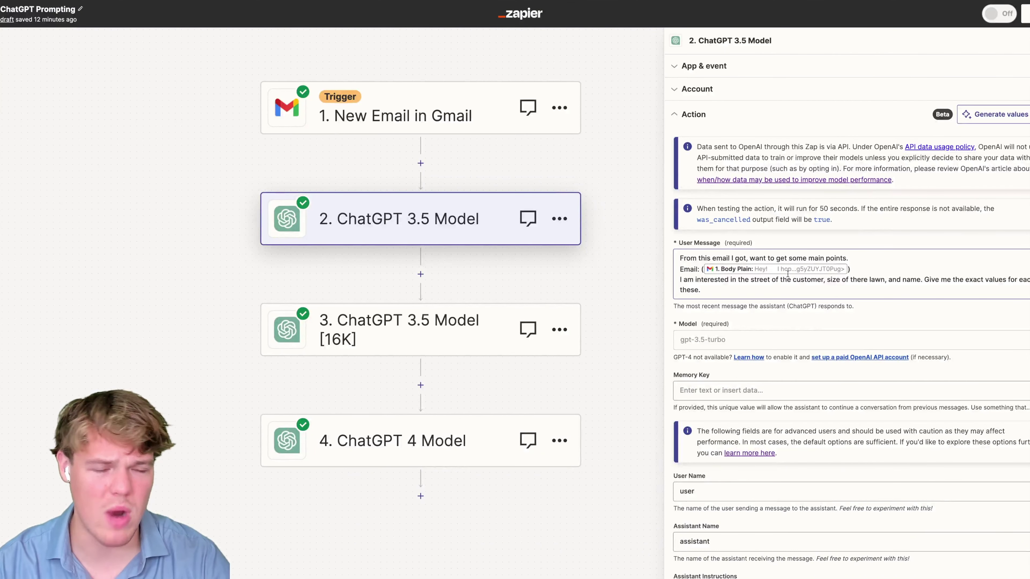
# - Review the ChatGPT 3.5 Model step's User Message prompt and open the list of models available for it
pyautogui.scroll(-2, 735, 266)
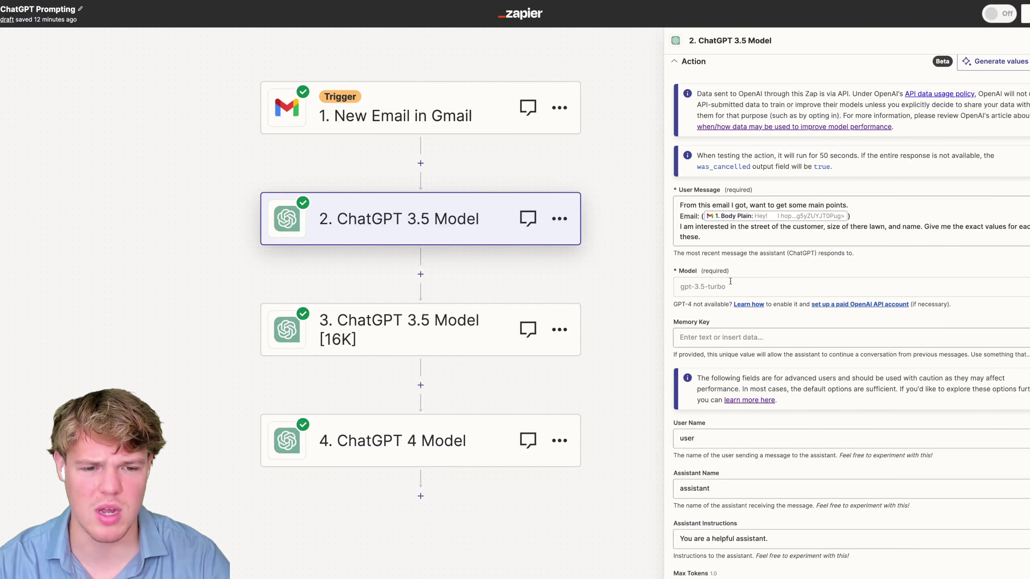
pyautogui.scroll(1, 733, 276)
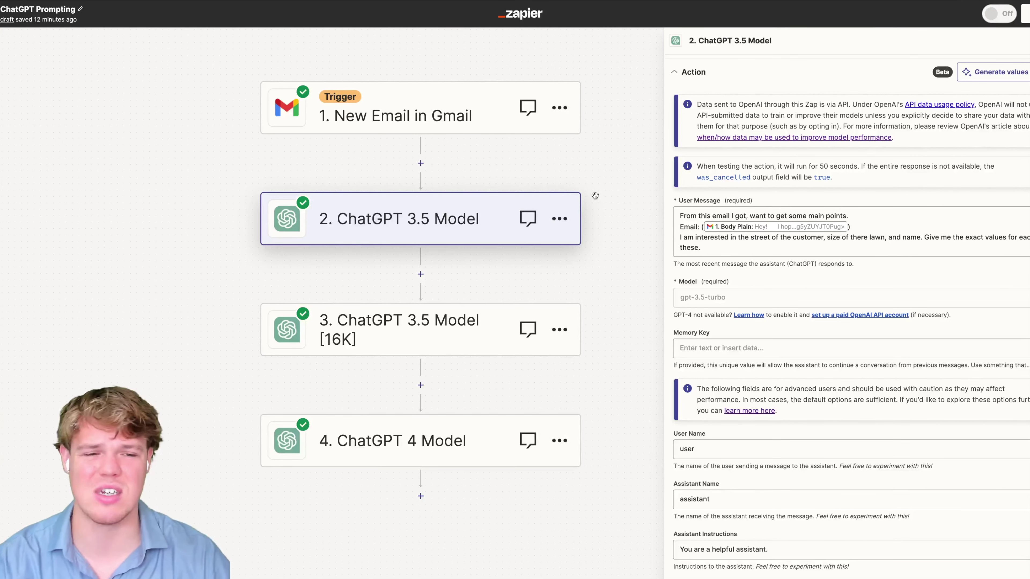
pyautogui.click(750, 252)
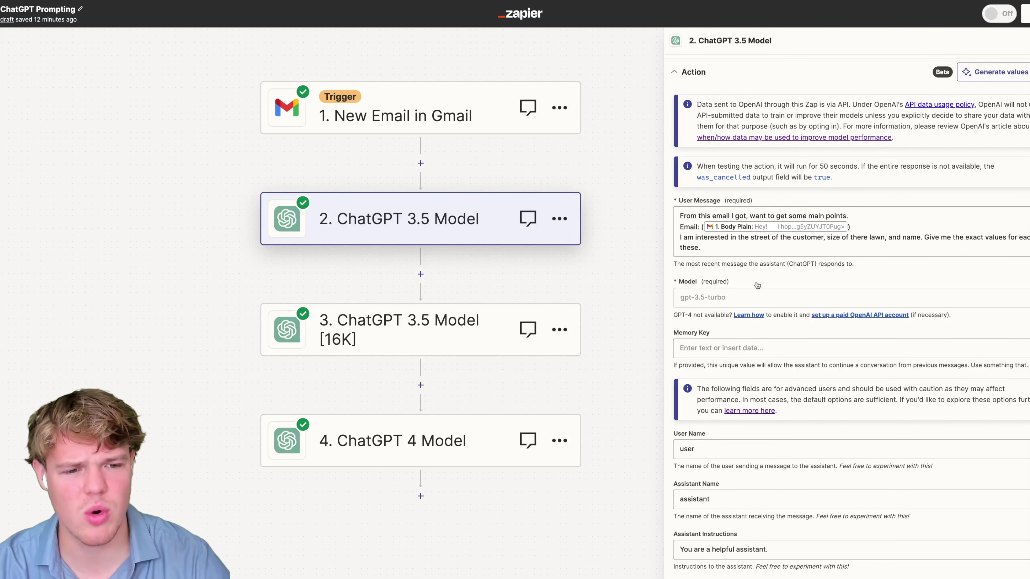
pyautogui.scroll(-1, 750, 280)
pyautogui.click(738, 287)
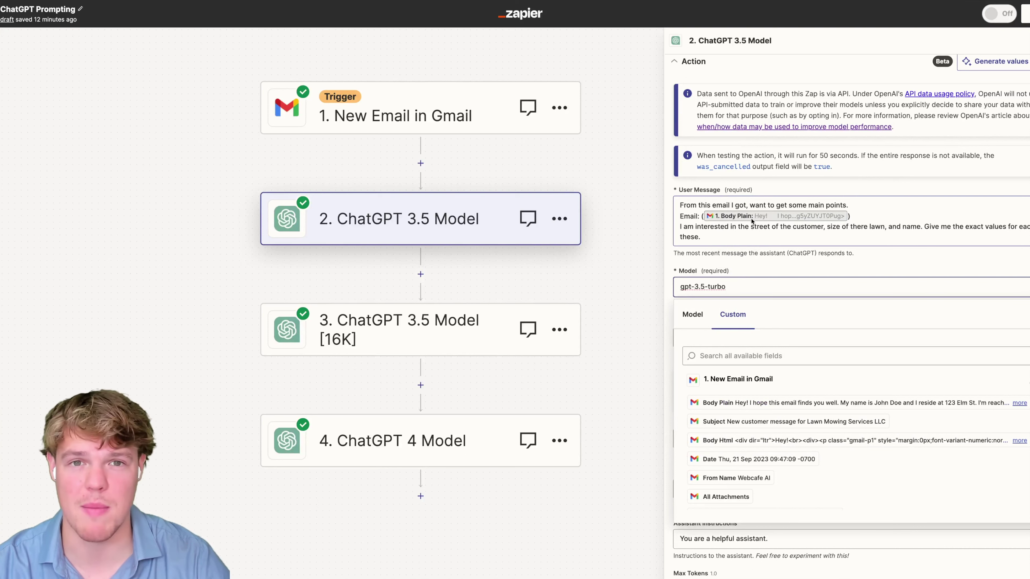
pyautogui.scroll(-1, 755, 319)
pyautogui.click(735, 304)
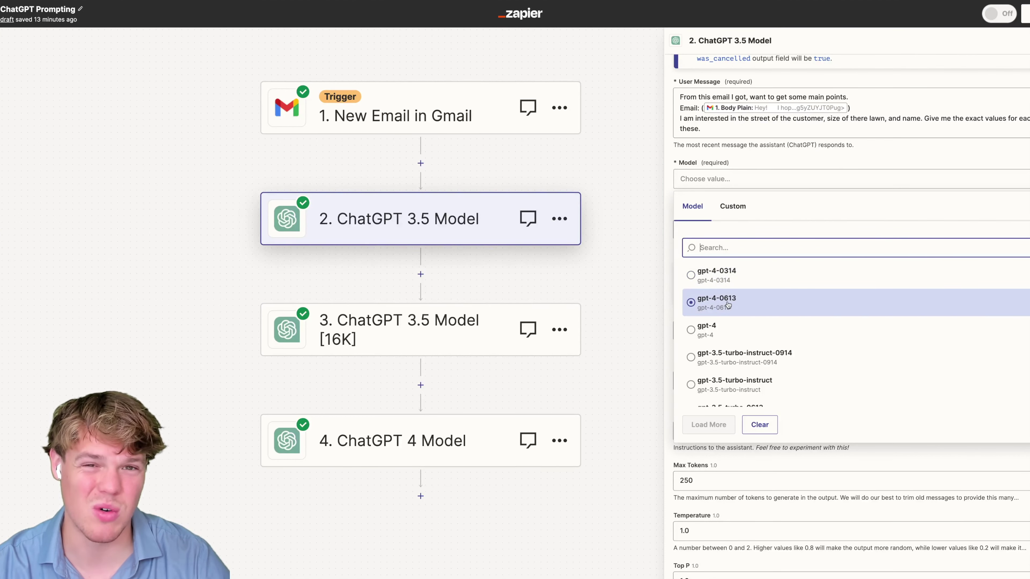
# - Examine the selectable GPT-4 and GPT-3.5 Turbo variants, including the instruct and 16k versions, in the model list
pyautogui.scroll(-3, 728, 305)
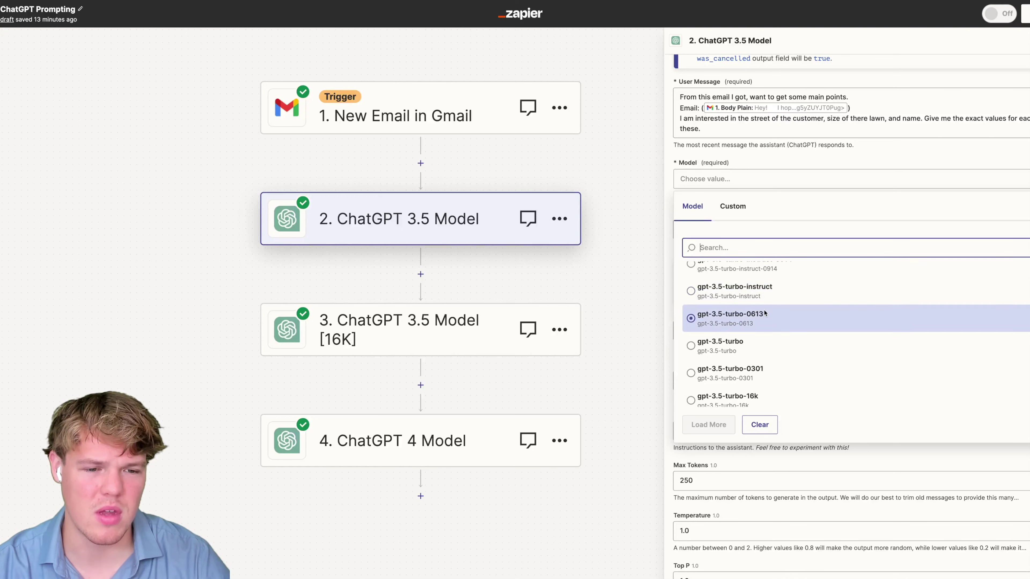
pyautogui.scroll(1, 764, 304)
pyautogui.click(757, 301)
pyautogui.scroll(-1, 758, 317)
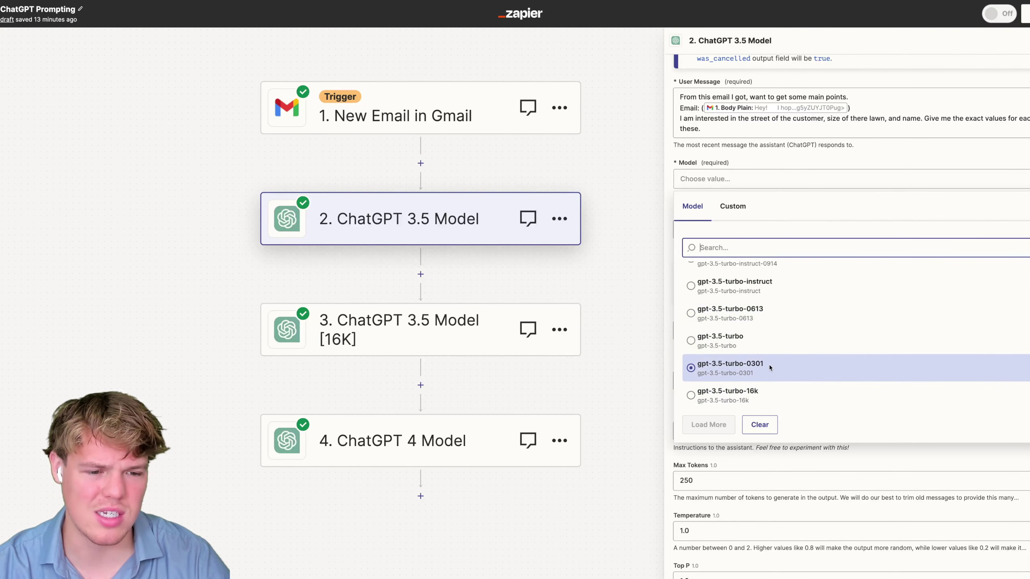
pyautogui.scroll(3, 758, 369)
pyautogui.click(742, 274)
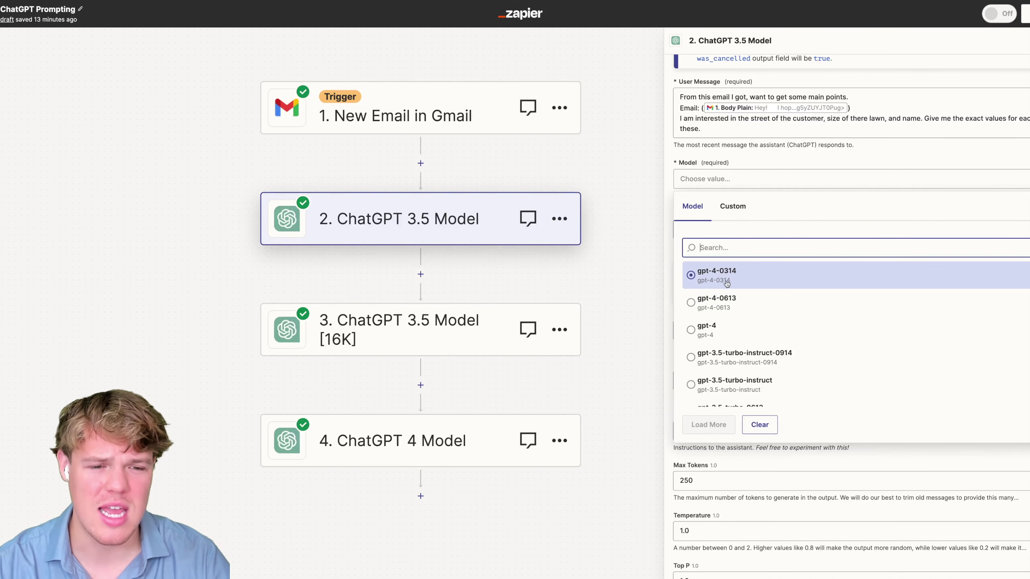
pyautogui.scroll(-1, 737, 292)
pyautogui.scroll(-1, 746, 316)
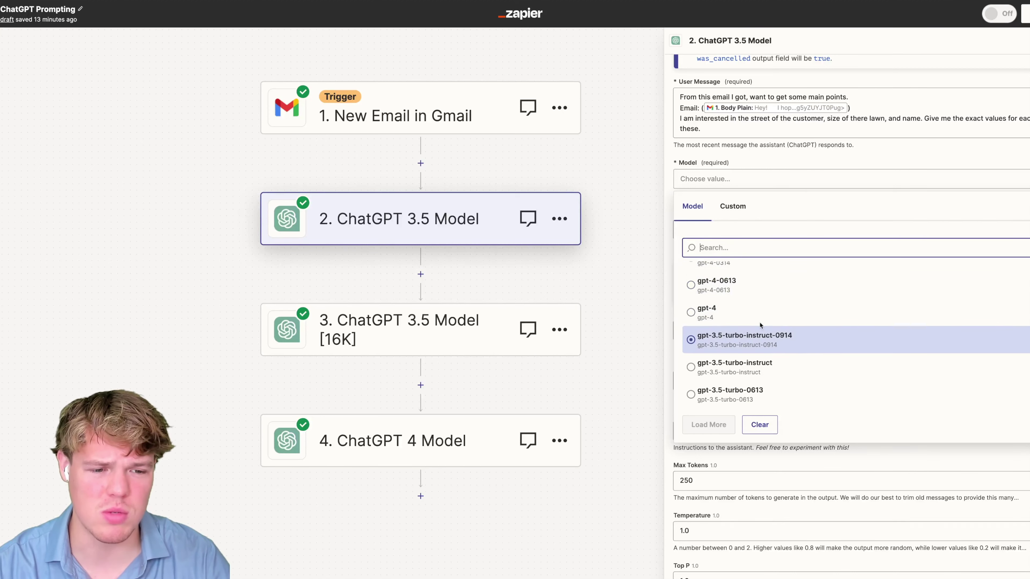
pyautogui.scroll(1, 755, 320)
pyautogui.scroll(-1, 746, 316)
pyautogui.click(742, 312)
pyautogui.scroll(-2, 743, 318)
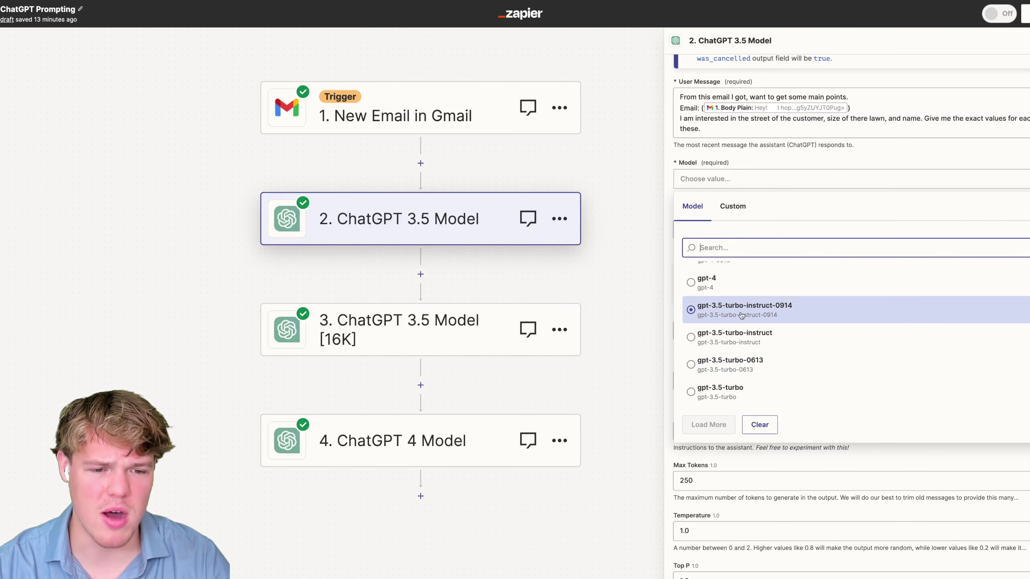
pyautogui.scroll(-3, 696, 304)
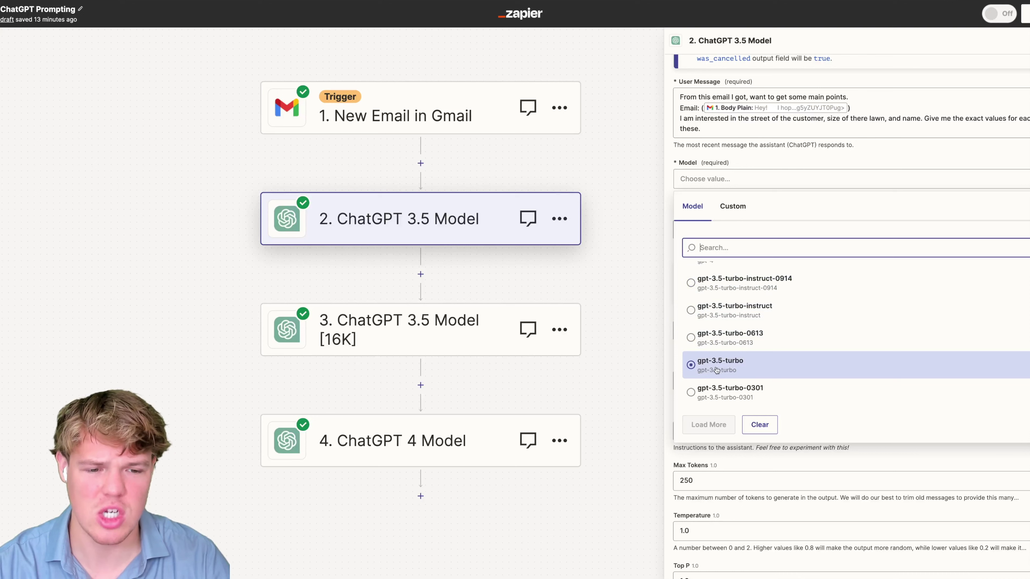
pyautogui.click(730, 372)
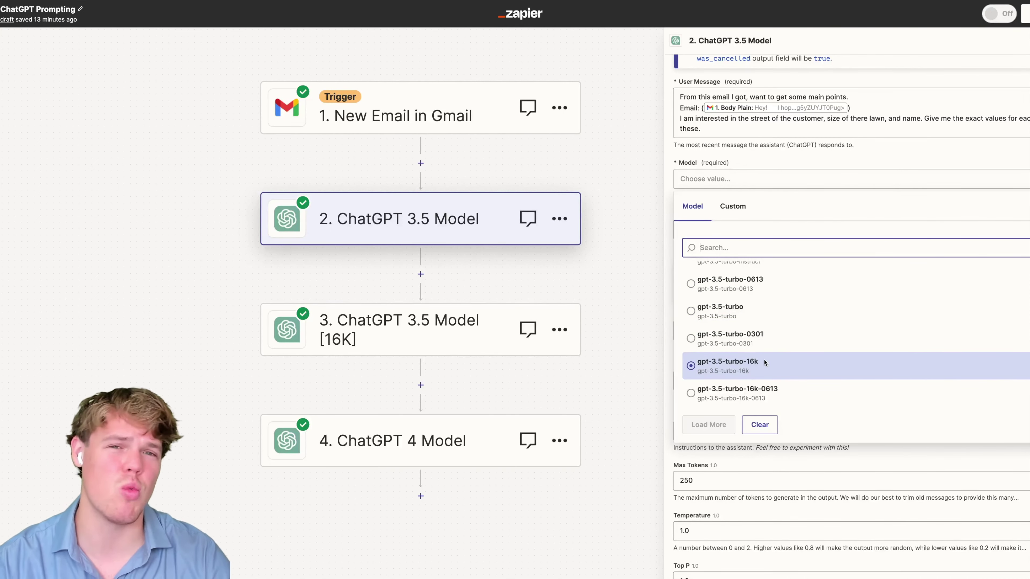
# - Compare the gpt-4 entry with the 3.5 variants and set the step's model to gpt-3.5-turbo
pyautogui.scroll(4, 763, 360)
pyautogui.click(714, 333)
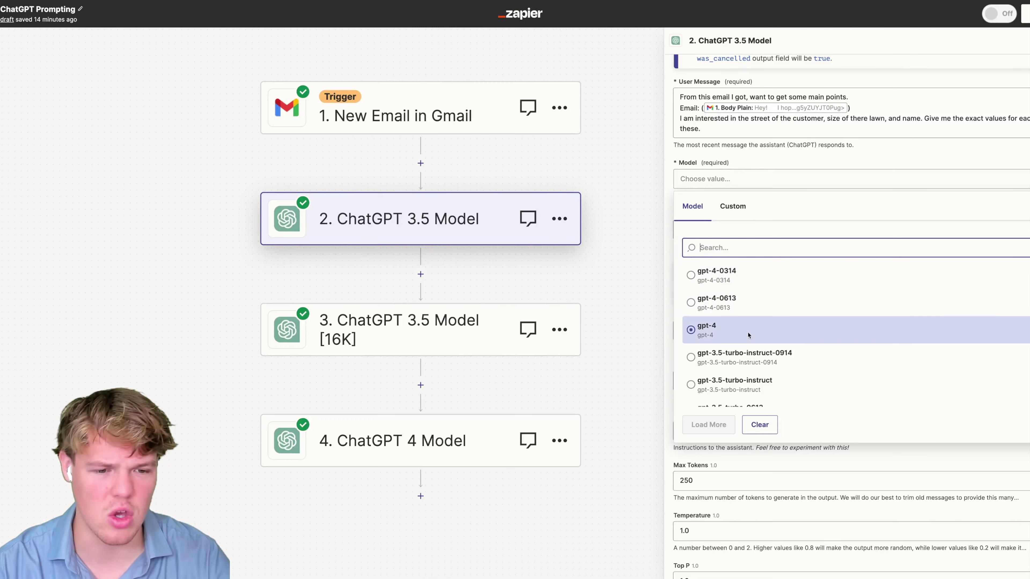
pyautogui.scroll(-3, 748, 335)
pyautogui.click(778, 288)
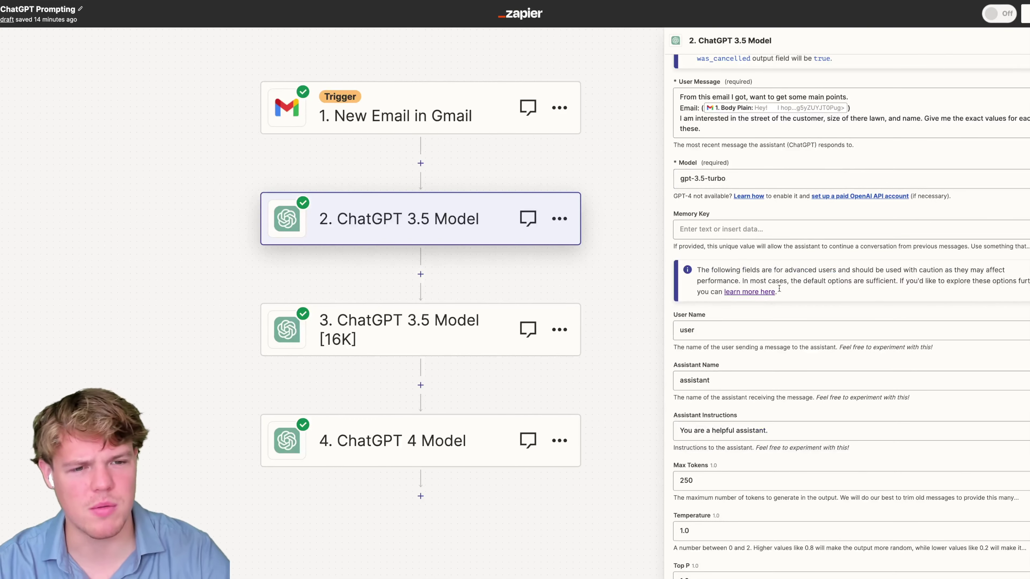
# - Add the opening line "Context: We received a lead for our company, we do the service of lawn mowing." above the User Message prompt
pyautogui.scroll(4, 778, 288)
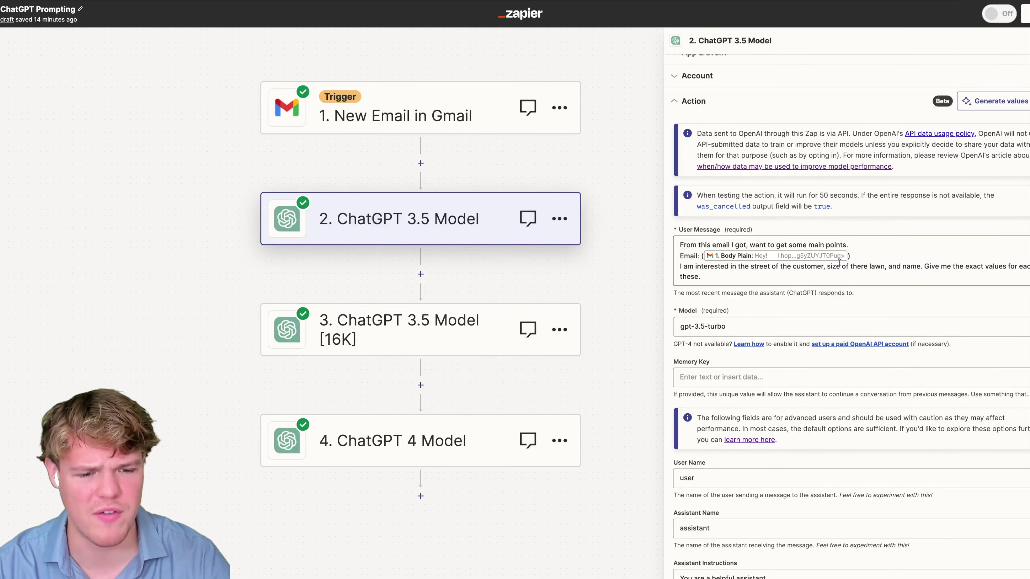
pyautogui.scroll(-2, 839, 263)
pyautogui.scroll(3, 850, 471)
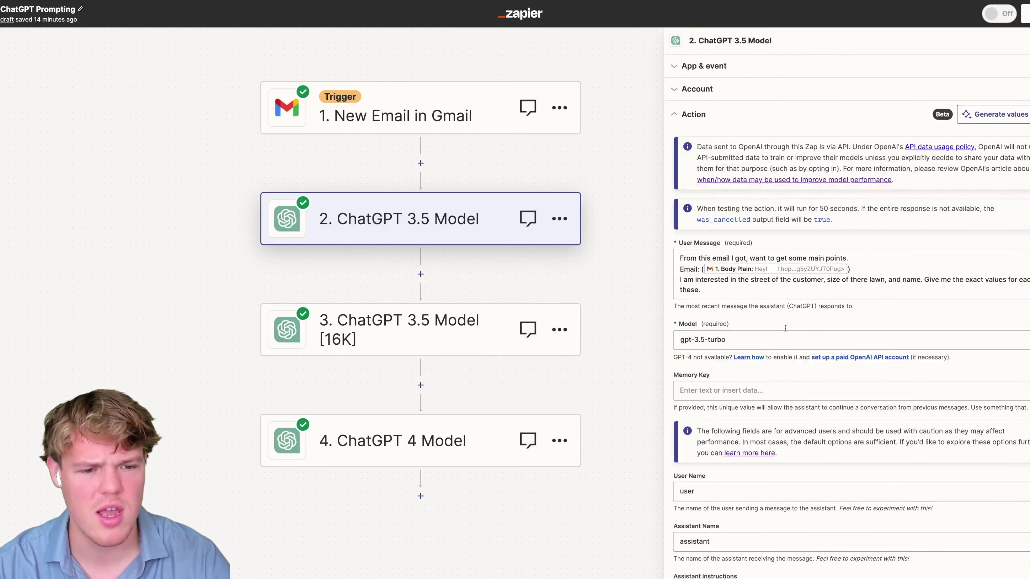
pyautogui.click(717, 260)
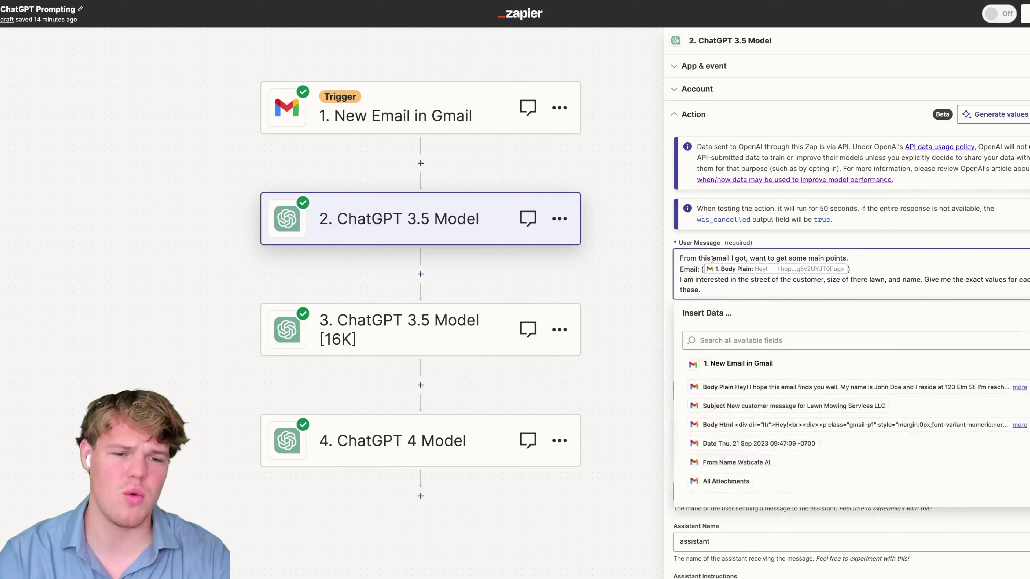
pyautogui.press('Return')
pyautogui.press('Return')
pyautogui.press('Return')
pyautogui.click(698, 256)
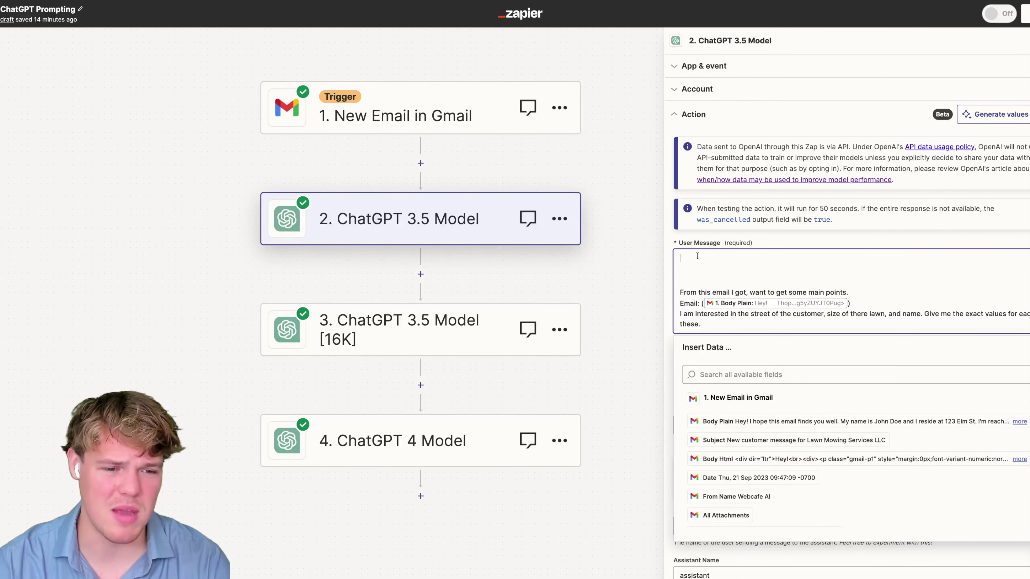
pyautogui.write('Contedt: We rece')
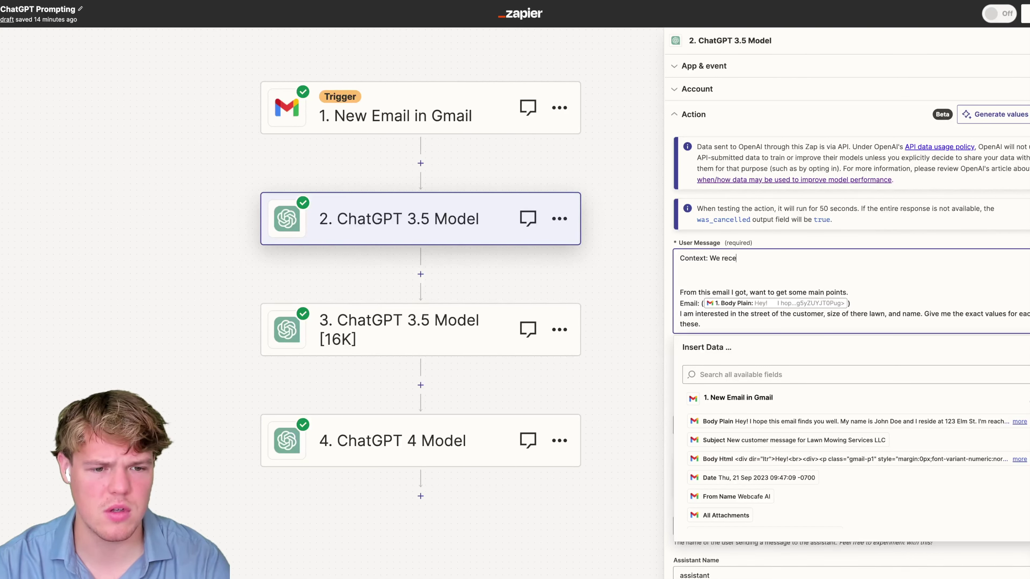
pyautogui.write('vied a lead for our company')
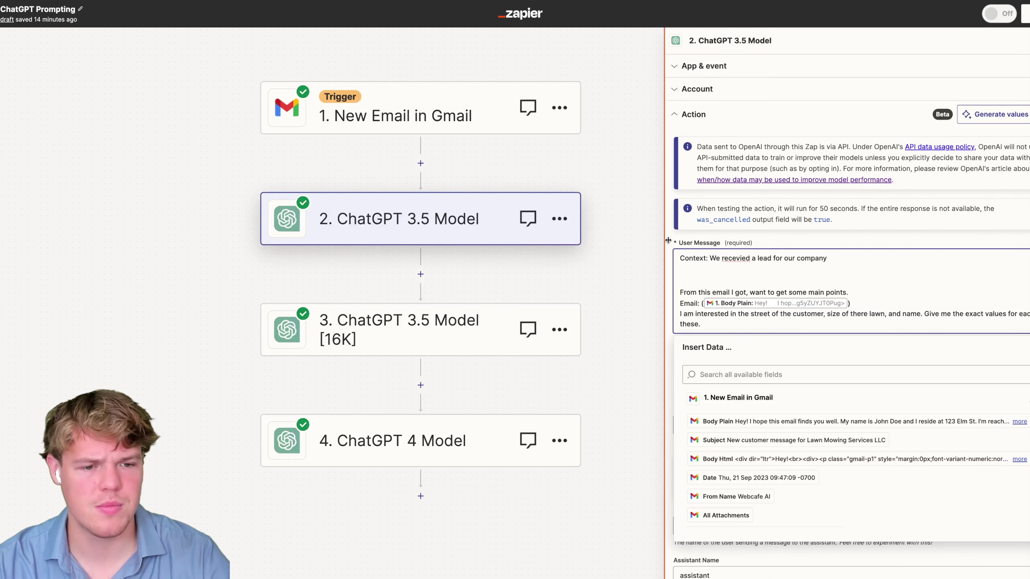
pyautogui.rightClick(722, 255)
pyautogui.click(848, 264)
pyautogui.write(', we do the service of lawn mowing.')
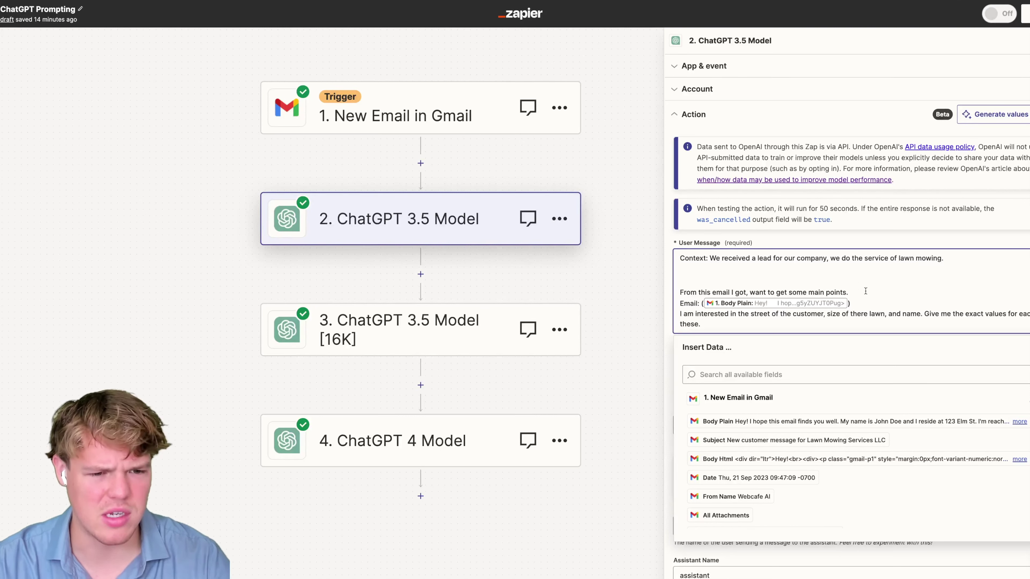
# - Remove the sentence "From this email I got, want to get some main points." and leave blank space below the context line
pyautogui.moveTo(865, 291); pyautogui.dragTo(678, 292)
pyautogui.press('BackSpace')
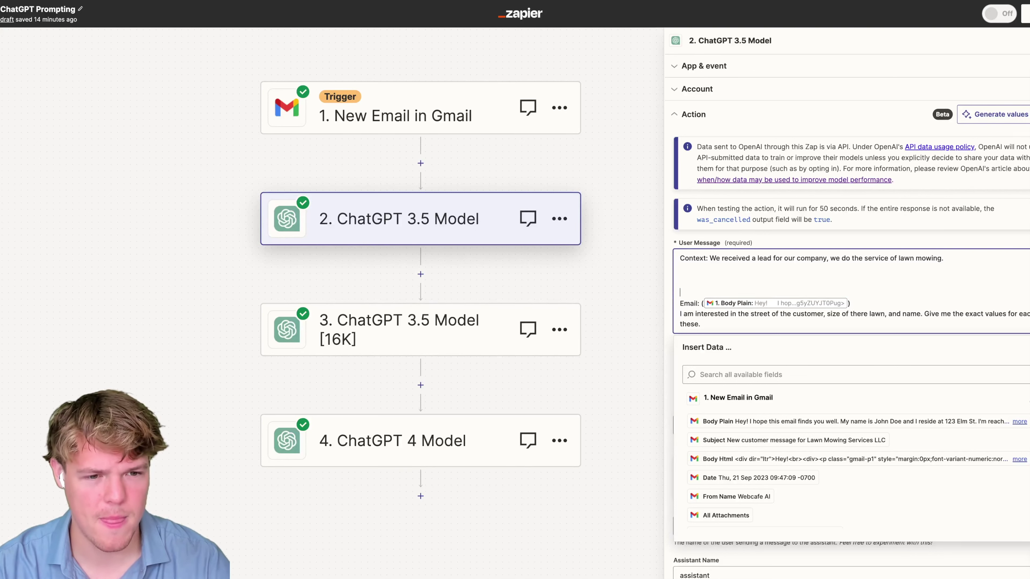
pyautogui.press('BackSpace')
pyautogui.press('BackSpace')
pyautogui.press('BackSpace')
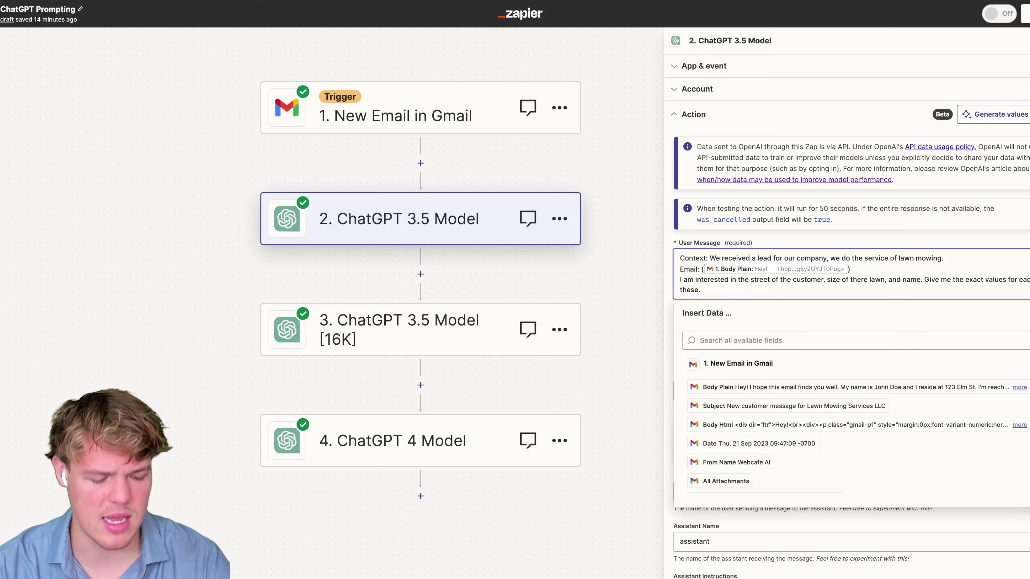
pyautogui.press('Return')
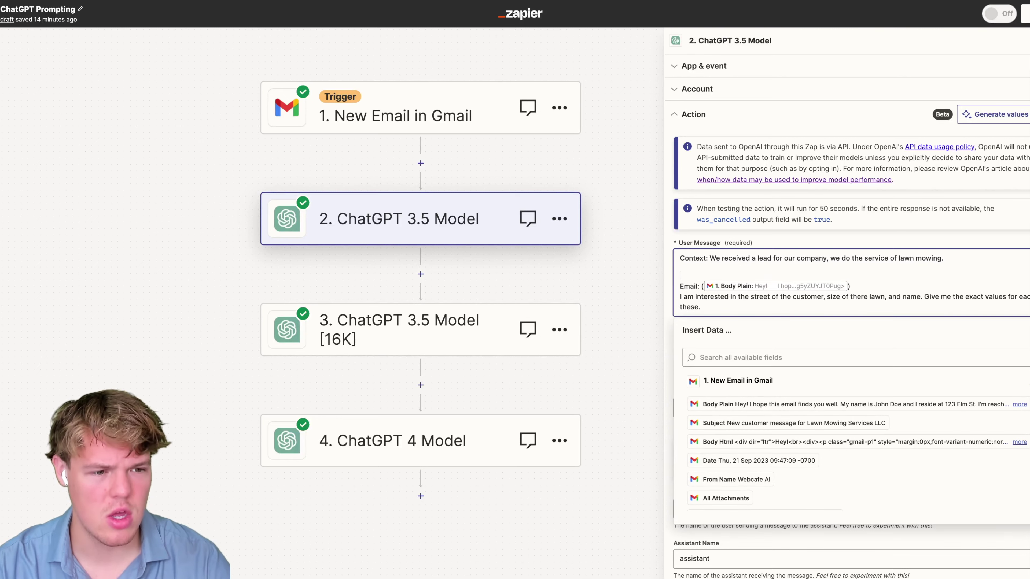
# - Change the prompt's Email label to "Lead Email:" and put the Body Plain field on a separate line below it
pyautogui.click(679, 285)
pyautogui.write('Lead')
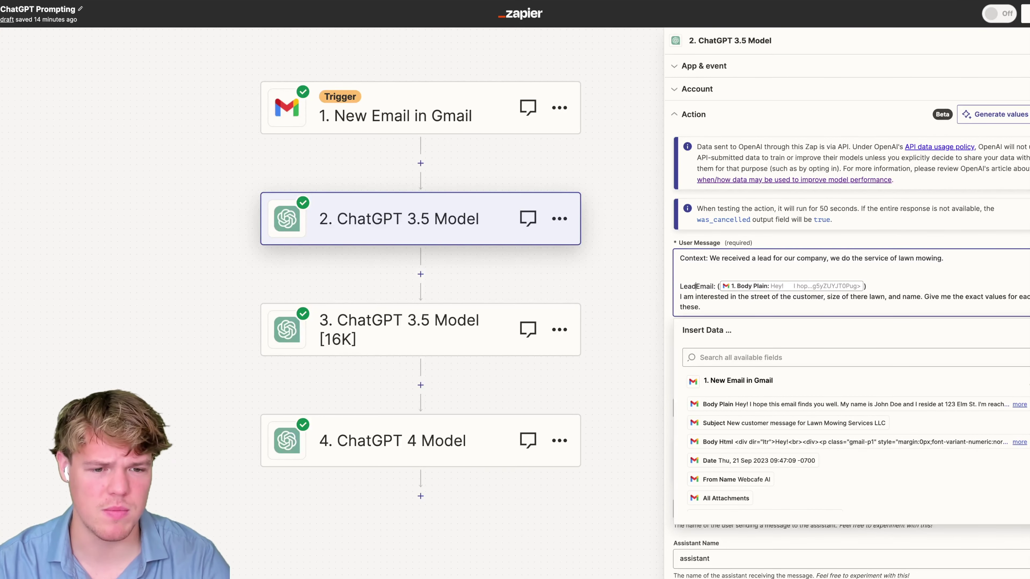
pyautogui.click(715, 286)
pyautogui.press('Return')
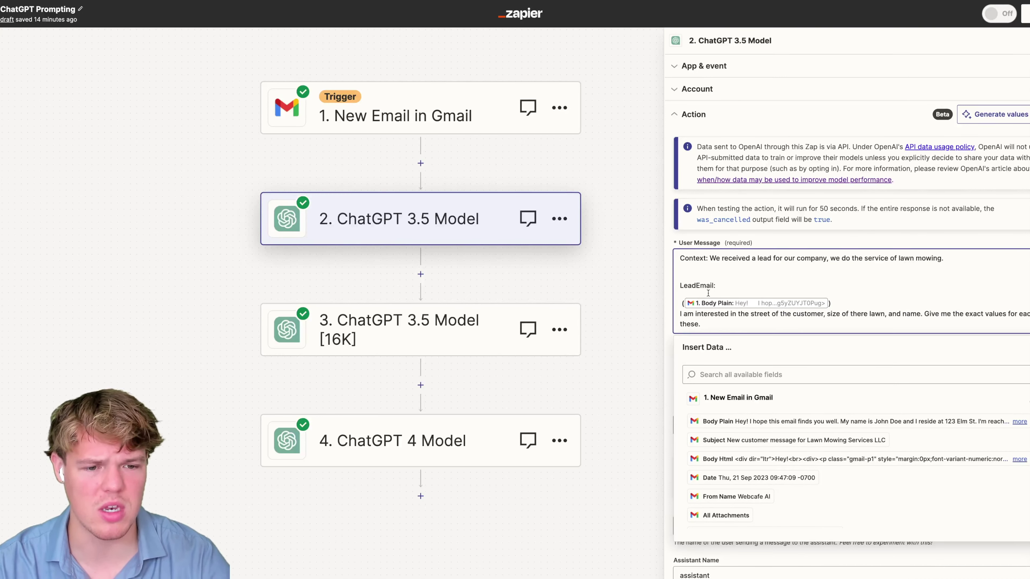
pyautogui.click(696, 286)
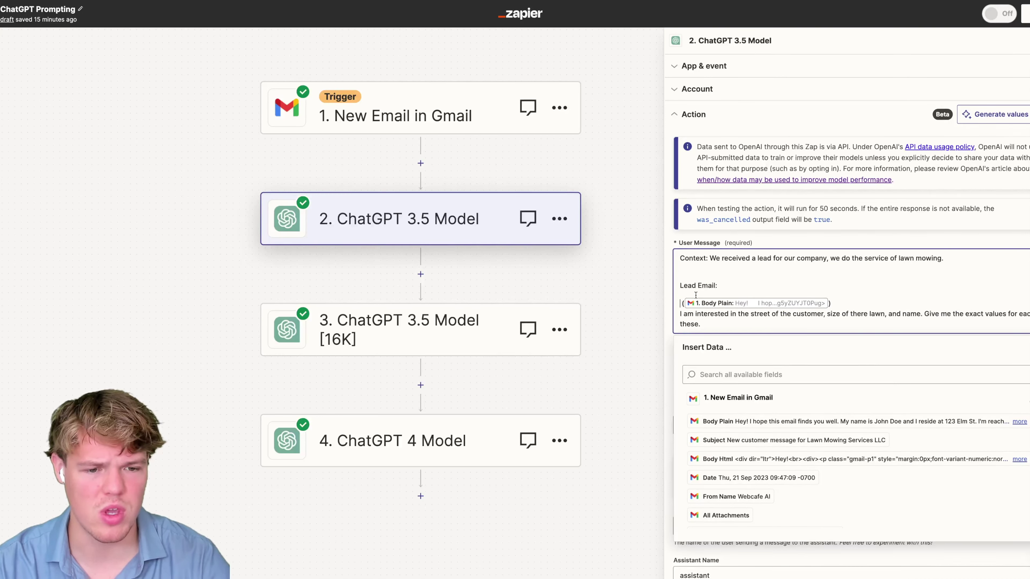
# - Add "Subject: ()" below Lead Email, label the Body Plain field "Body:", and separate it from the closing instruction with blank lines
pyautogui.click(697, 295)
pyautogui.press('Return')
pyautogui.write('S')
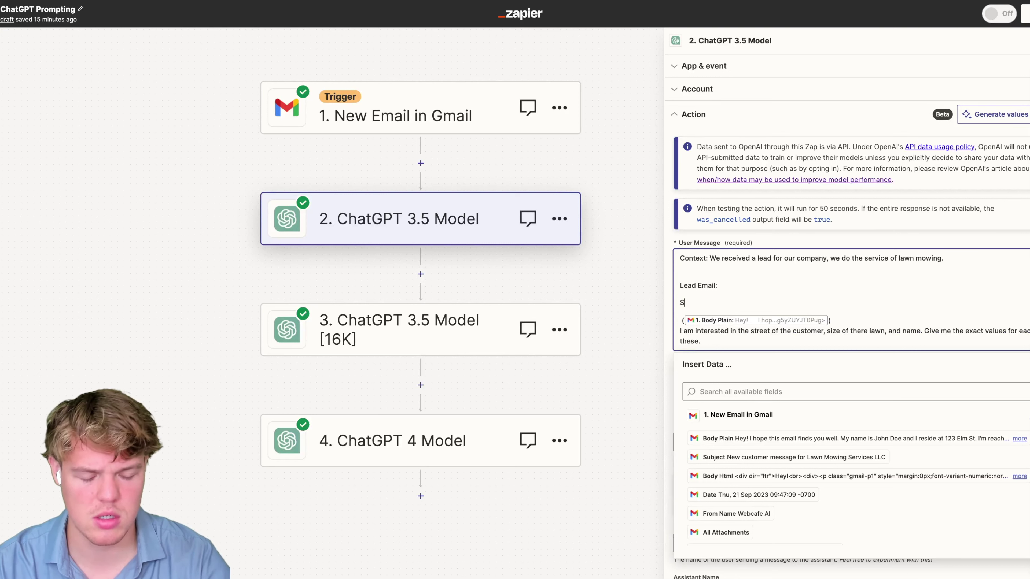
pyautogui.write('ubject: ()  ')
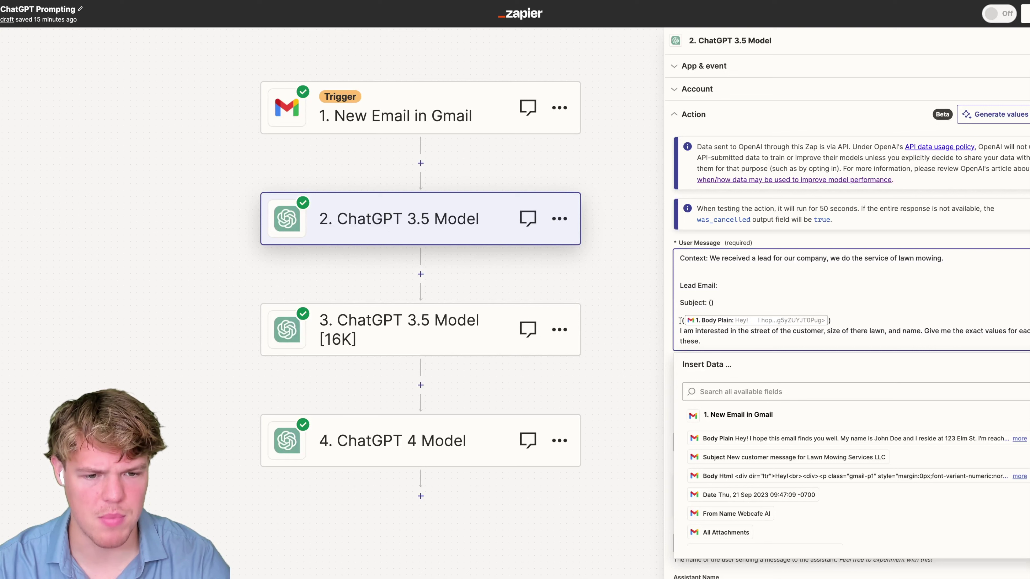
pyautogui.write('Body:')
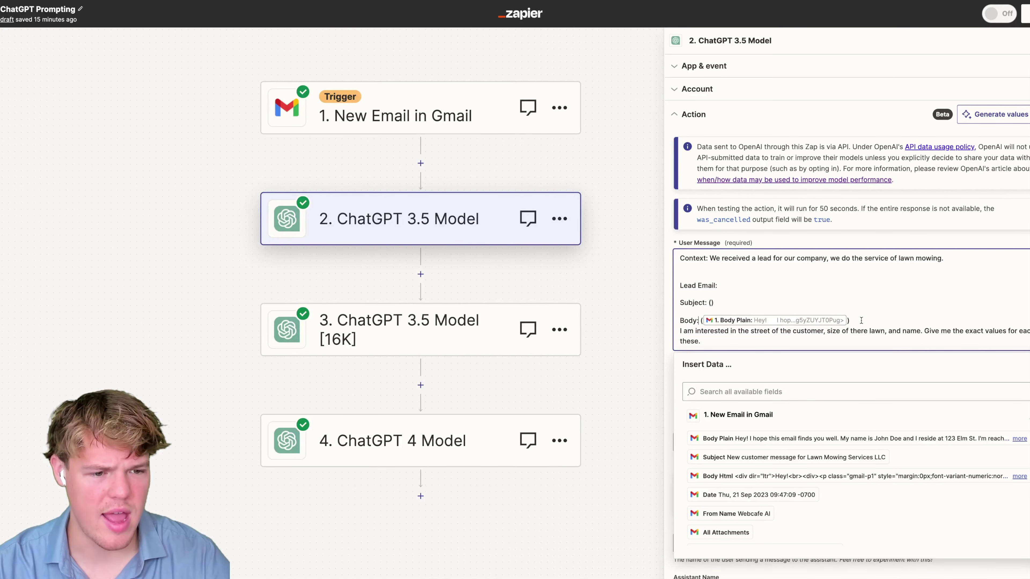
pyautogui.press('Return')
pyautogui.press('Return')
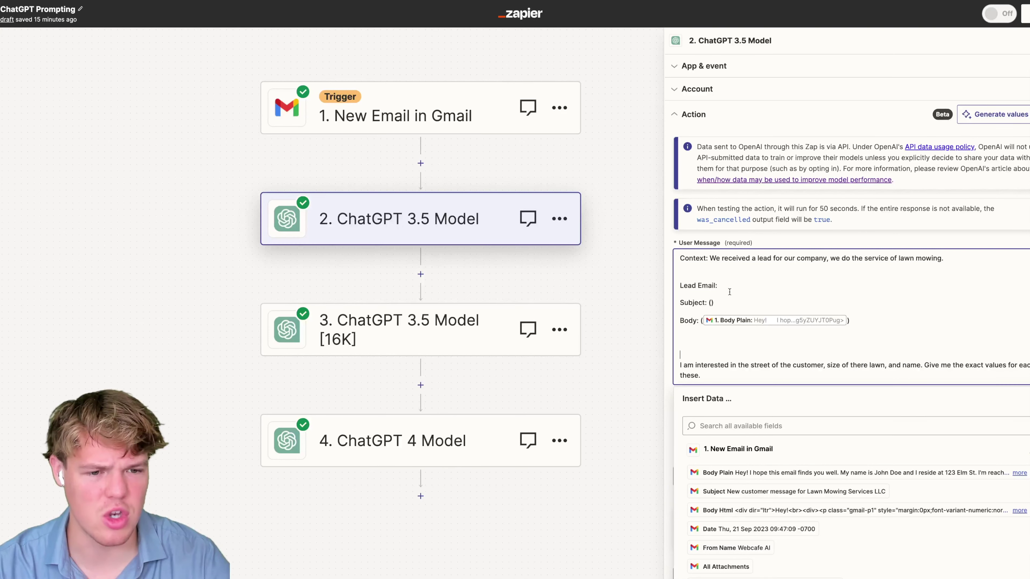
# - Insert "email" after "lead" in the context line so its wording matches the Lead Email label
pyautogui.moveTo(758, 258); pyautogui.dragTo(770, 258)
pyautogui.click(773, 258)
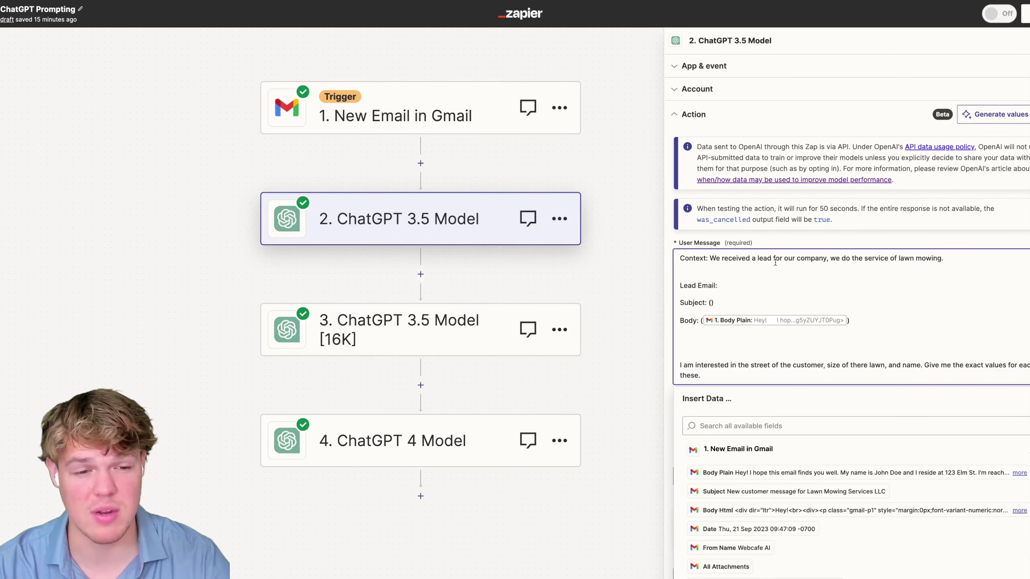
pyautogui.write('email')
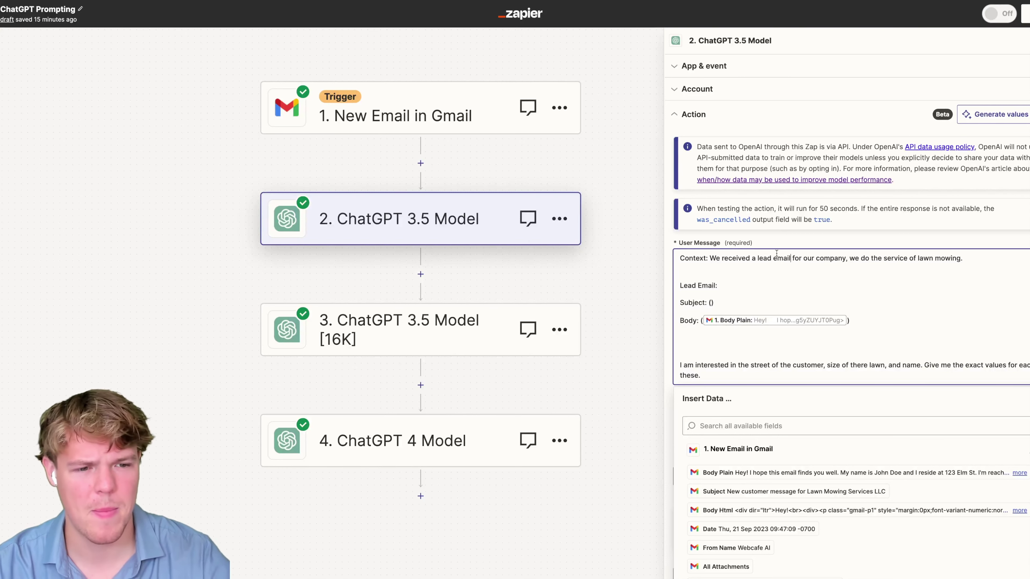
pyautogui.moveTo(757, 258); pyautogui.dragTo(791, 257)
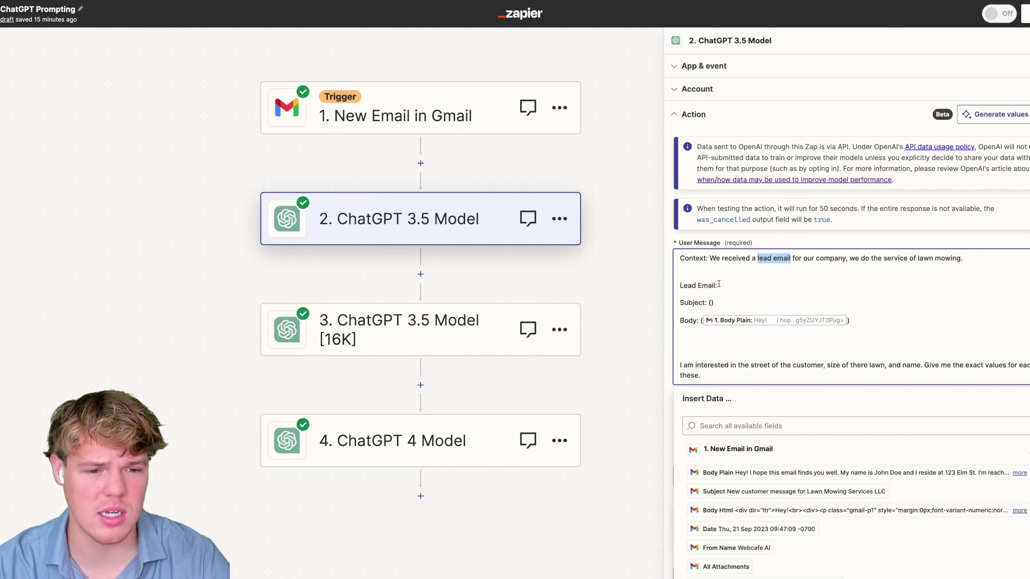
pyautogui.moveTo(719, 284); pyautogui.dragTo(680, 285)
# - Insert the Gmail trigger's Subject field inside the parentheses after "Subject:" in the prompt
pyautogui.click(731, 269)
pyautogui.write(')')
pyautogui.click(770, 491)
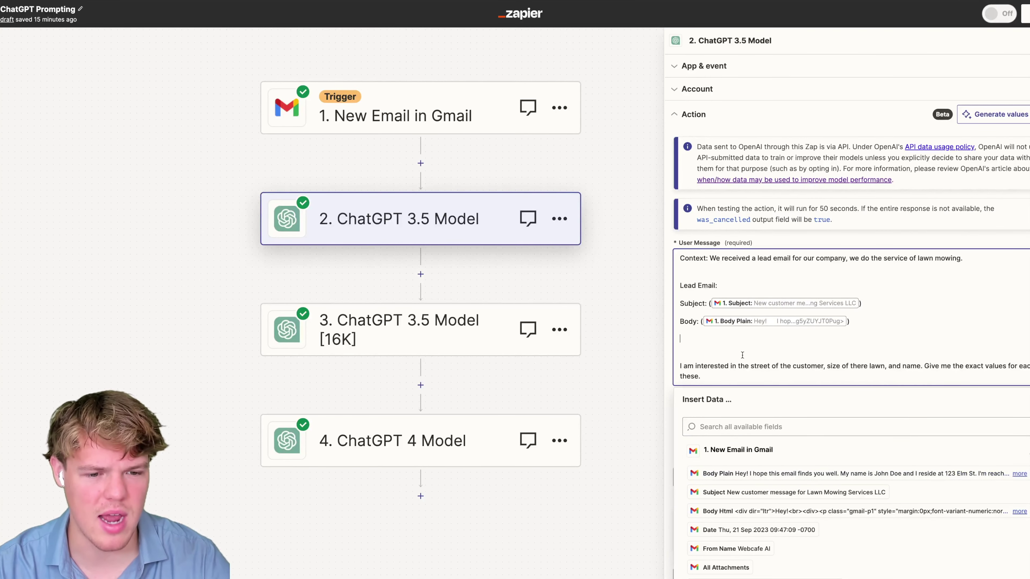
# - Add the line "Generate the following main points:" between the Body field and the closing instruction, set off with blank lines
pyautogui.click(728, 354)
pyautogui.press('BackSpace')
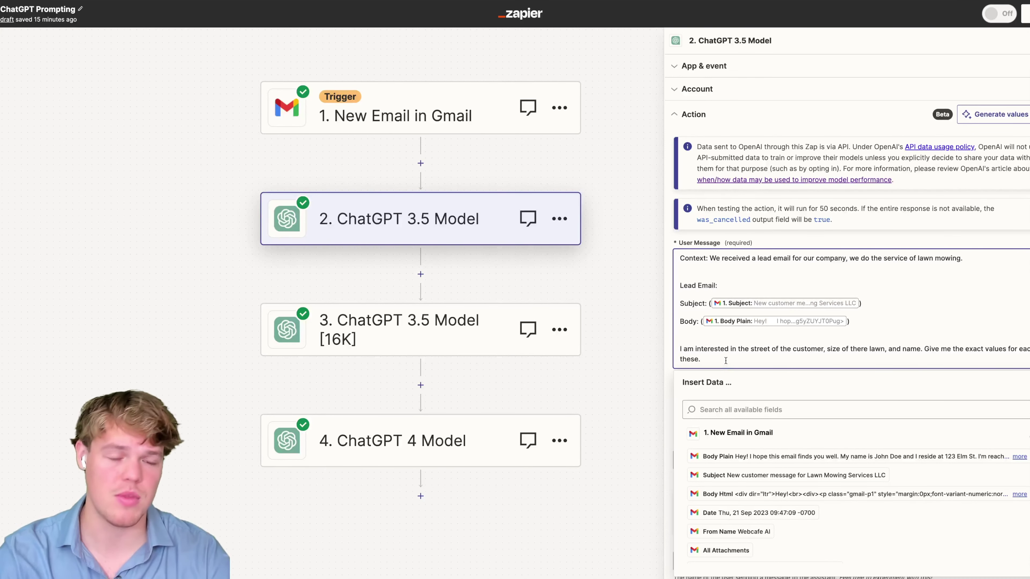
pyautogui.moveTo(721, 356); pyautogui.dragTo(677, 348)
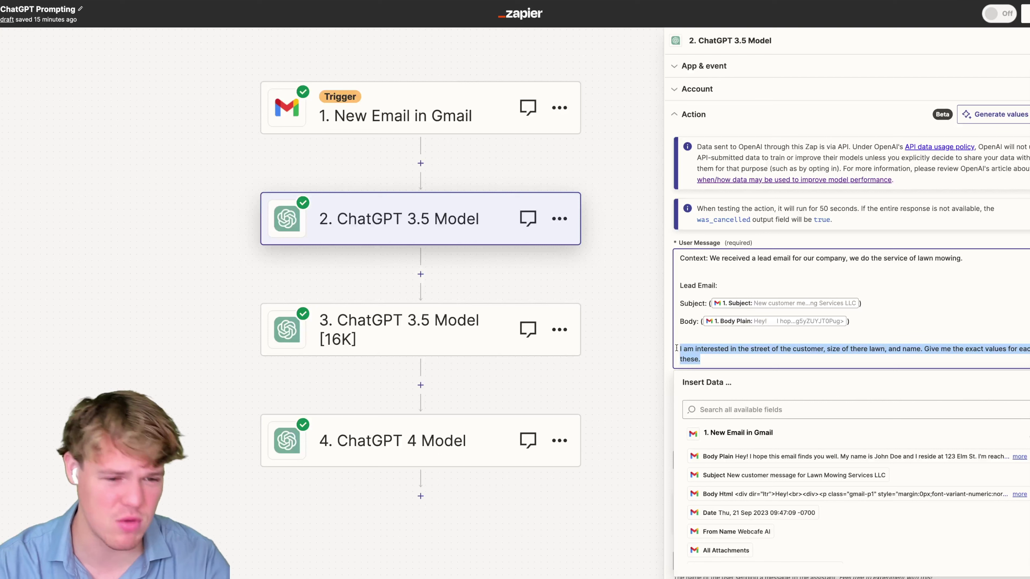
pyautogui.click(695, 336)
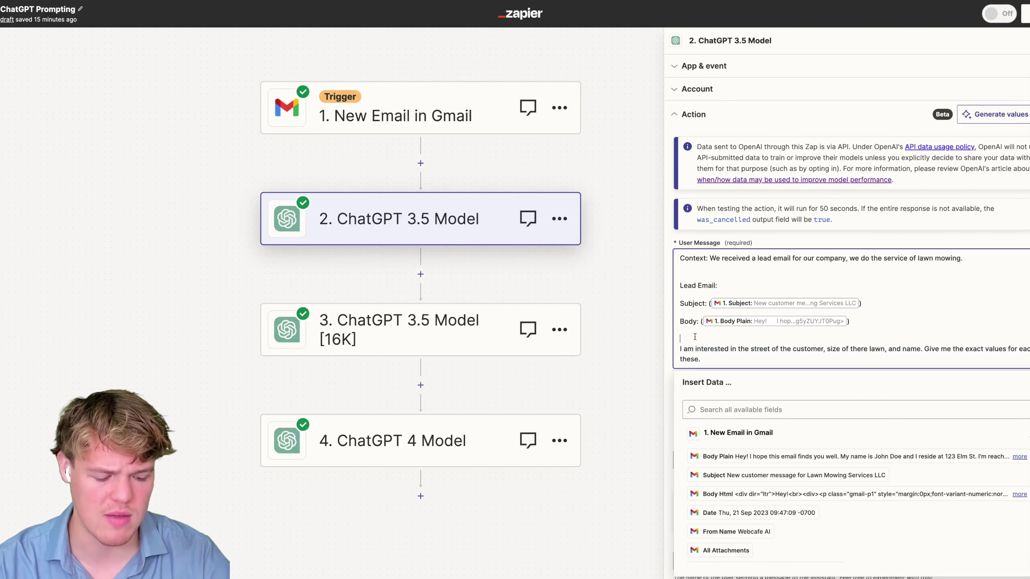
pyautogui.press('Return')
pyautogui.press('Return')
pyautogui.press('Return')
pyautogui.write('G')
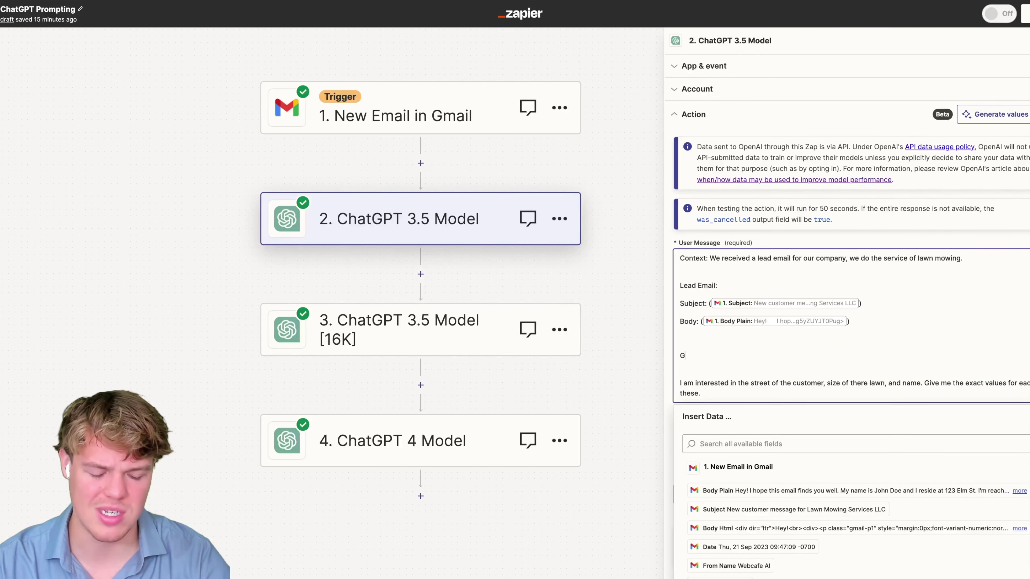
pyautogui.write('enerate the following main poi')
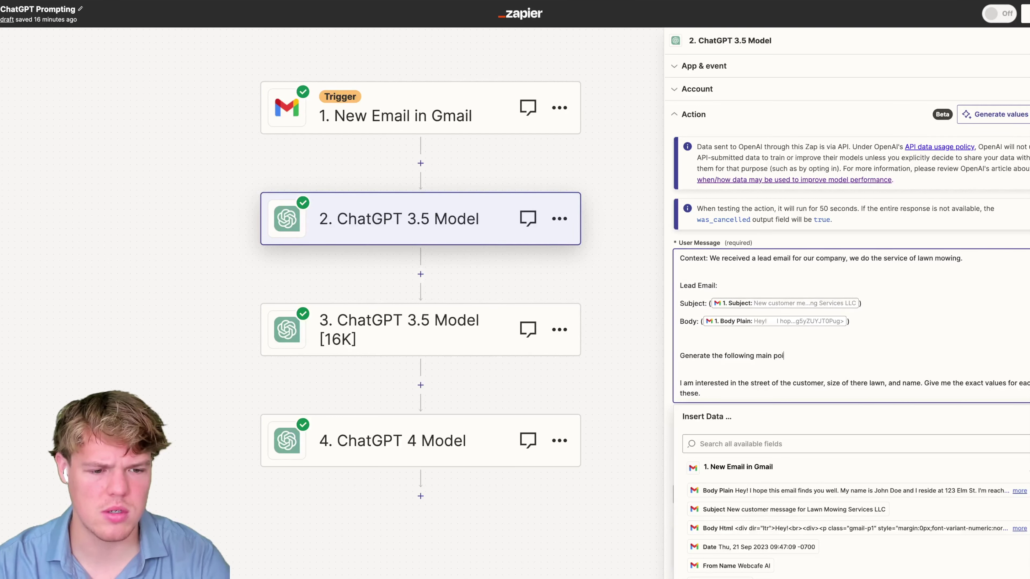
pyautogui.write('nts:')
pyautogui.press('Return')
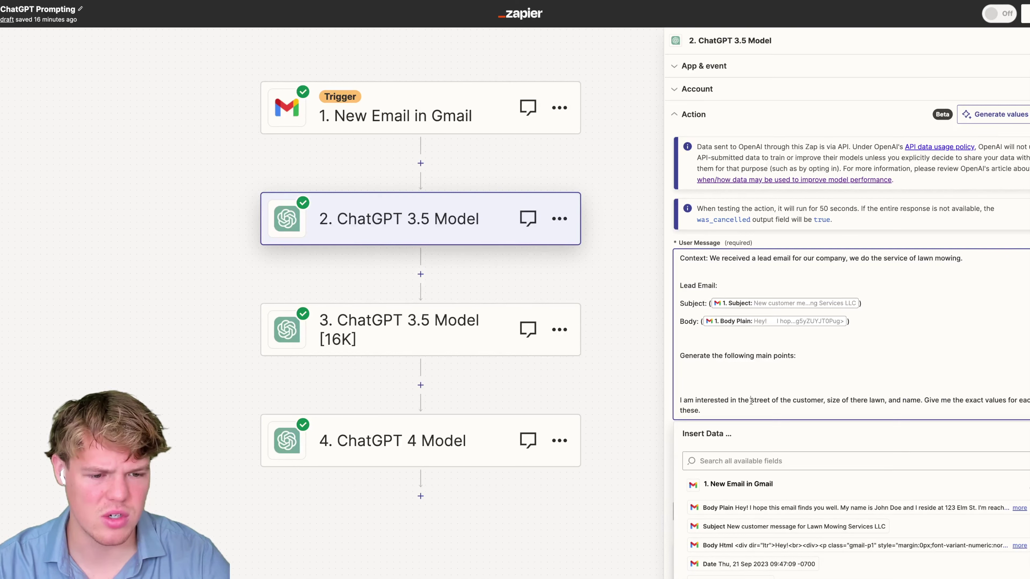
# - Enter "Lead Phone Number:" as the first item under the main points heading, with an empty line below it
pyautogui.write('Address:')
pyautogui.press('Return')
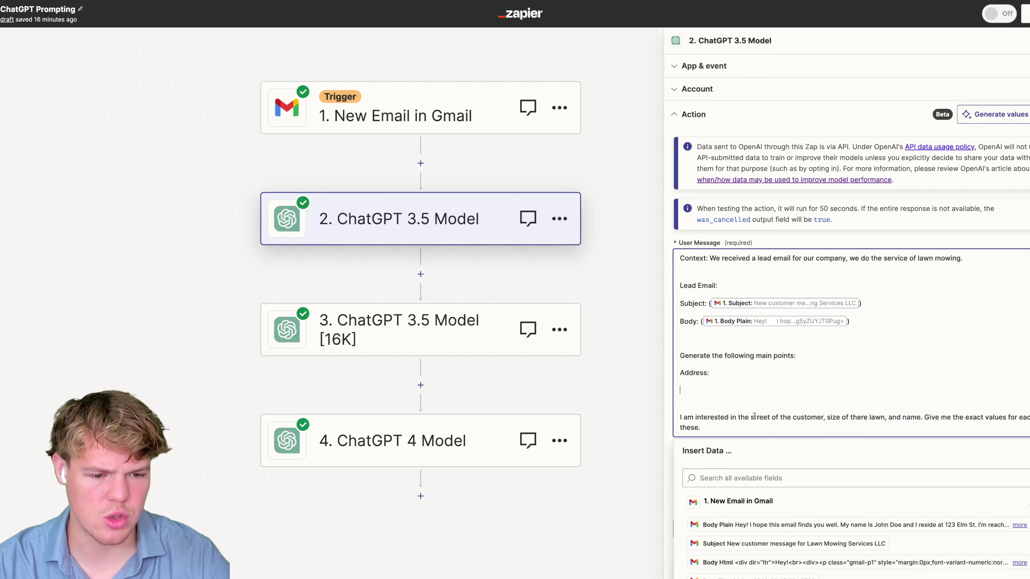
pyautogui.doubleClick(692, 373)
pyautogui.write('P')
pyautogui.write('ustomer')
pyautogui.press('BackSpace')
pyautogui.press('BackSpace')
pyautogui.press('BackSpace')
pyautogui.press('BackSpace')
pyautogui.press('BackSpace')
pyautogui.press('BackSpace')
pyautogui.press('BackSpace')
pyautogui.press('BackSpace')
pyautogui.write('Lead')
pyautogui.press('BackSpace')
pyautogui.press('BackSpace')
pyautogui.press('BackSpace')
pyautogui.write('ead Phone')
pyautogui.press('BackSpace')
pyautogui.press('BackSpace')
pyautogui.press('BackSpace')
pyautogui.write('oen')
pyautogui.press('BackSpace')
pyautogui.press('BackSpace')
pyautogui.write('ne Numbe')
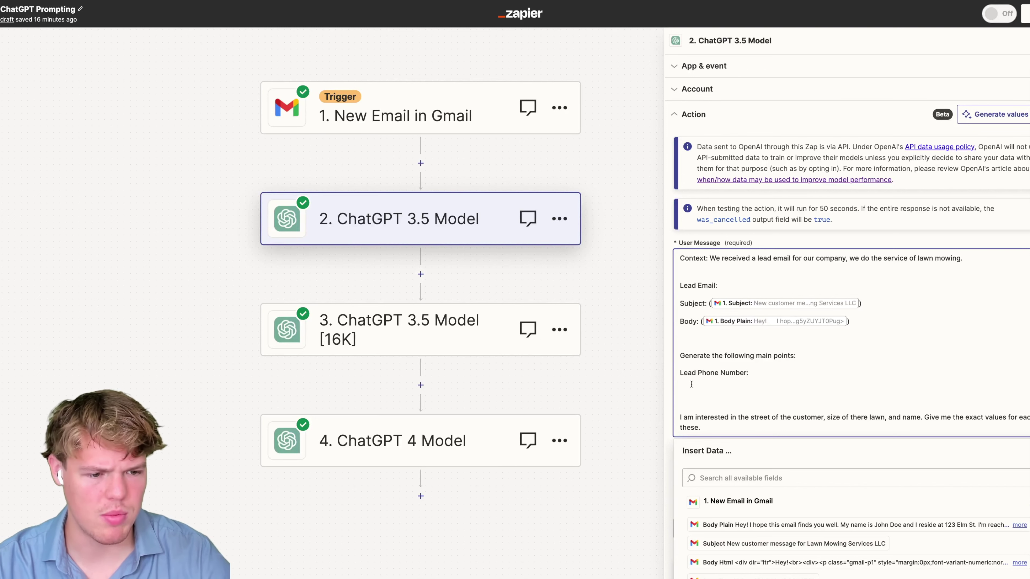
# - Add "Size of lawn:" and "Lead Name:" as separate lines below the Lead Phone Number item in the prompt
pyautogui.write('ize')
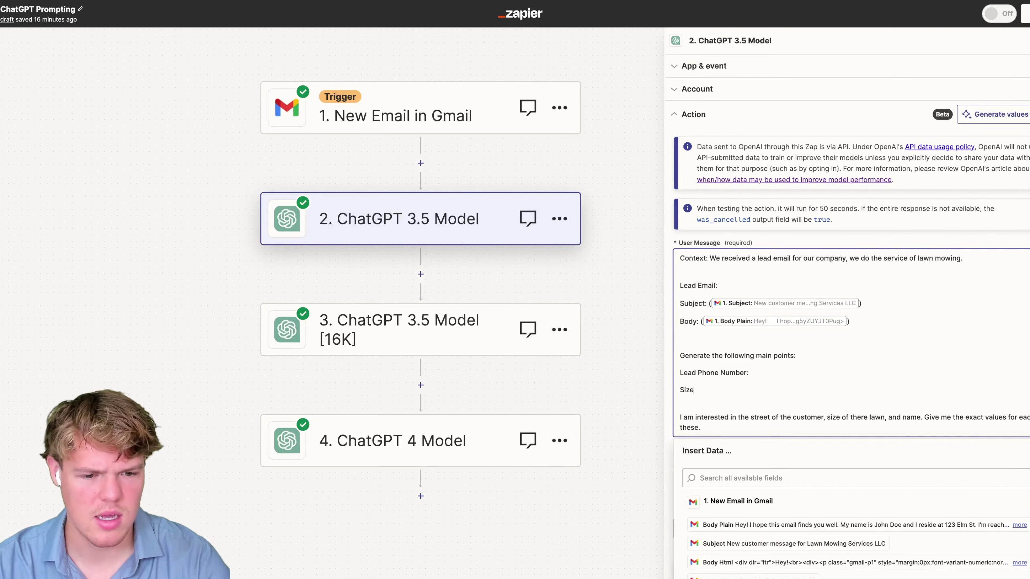
pyautogui.write(' of L')
pyautogui.press('BackSpace')
pyautogui.write('lawn:')
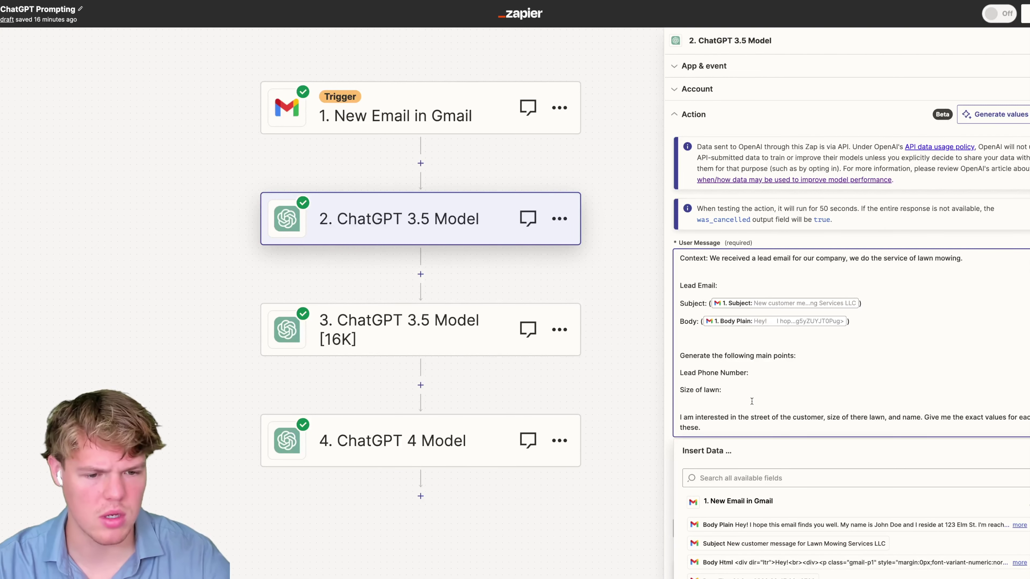
pyautogui.click(764, 402)
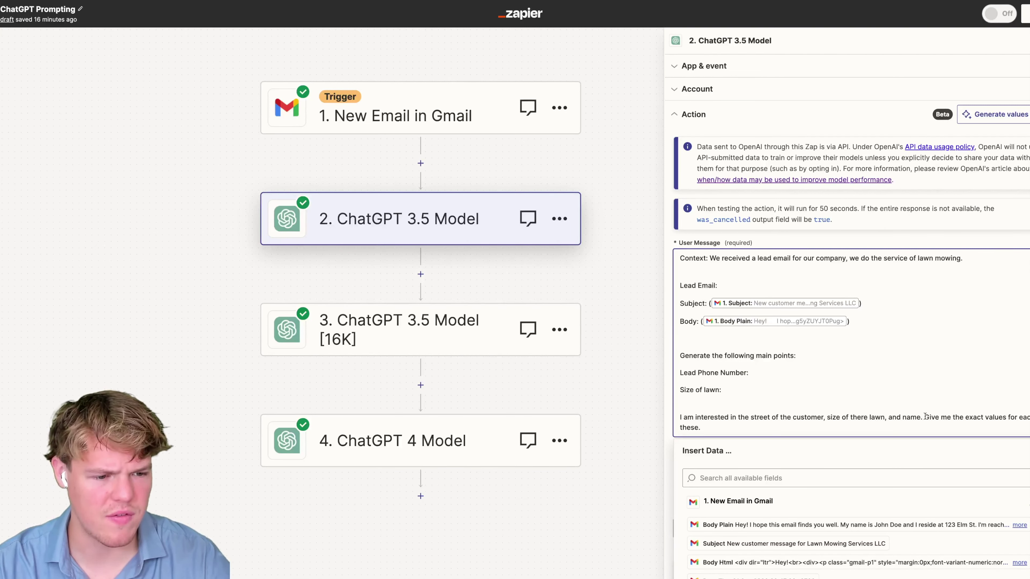
pyautogui.write('Name')
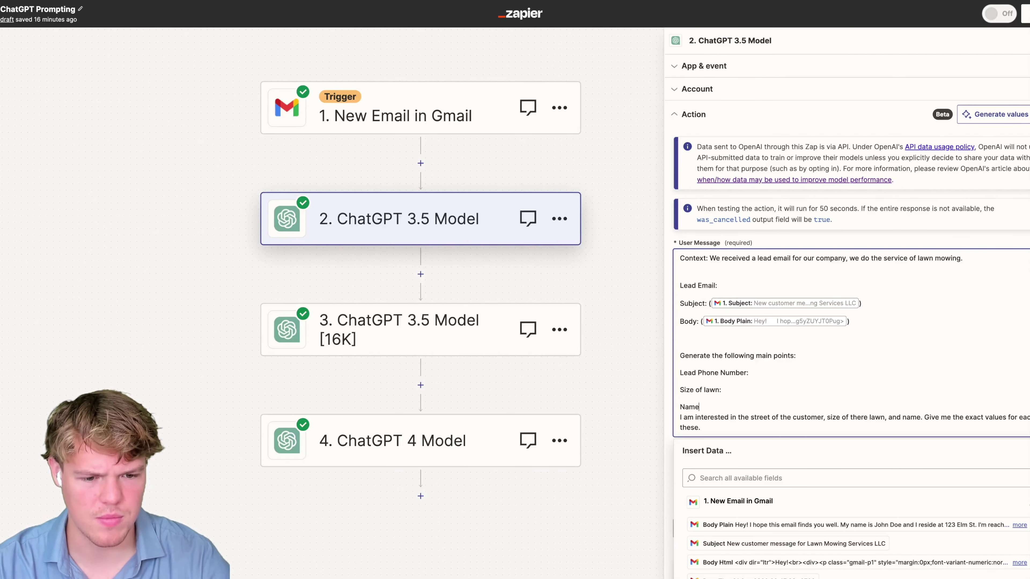
pyautogui.click(680, 407)
pyautogui.write('Lead')
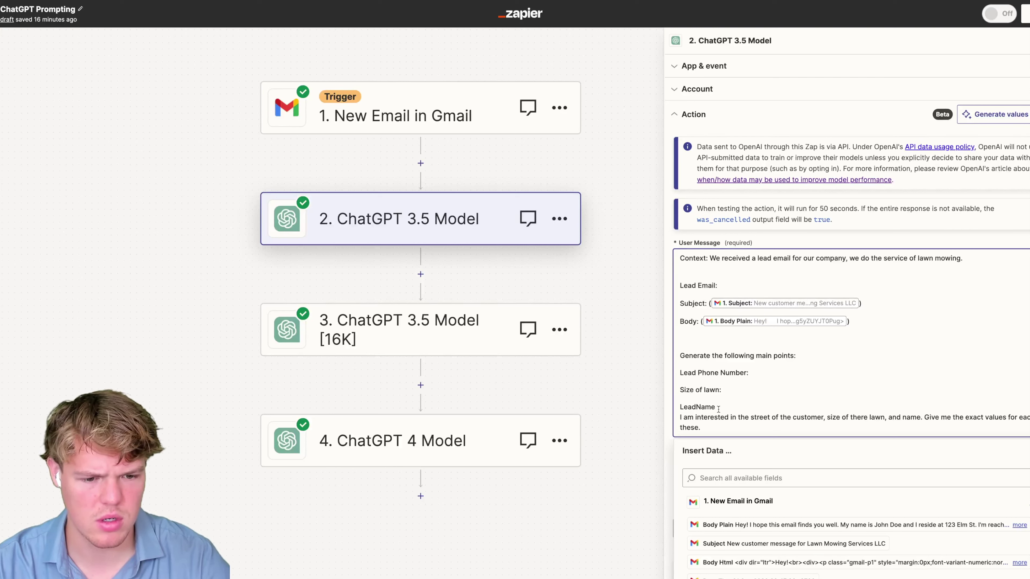
pyautogui.write(' Name:')
# - Delete the old closing instruction about street, lawn size and name from the end of the User Message
pyautogui.click(720, 428)
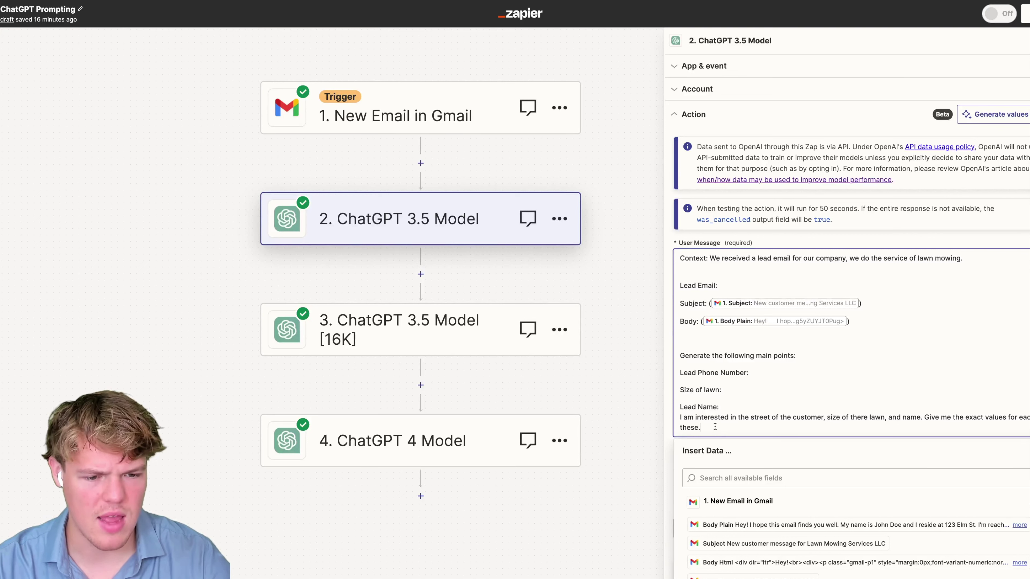
pyautogui.moveTo(720, 428); pyautogui.dragTo(674, 421)
pyautogui.press('BackSpace')
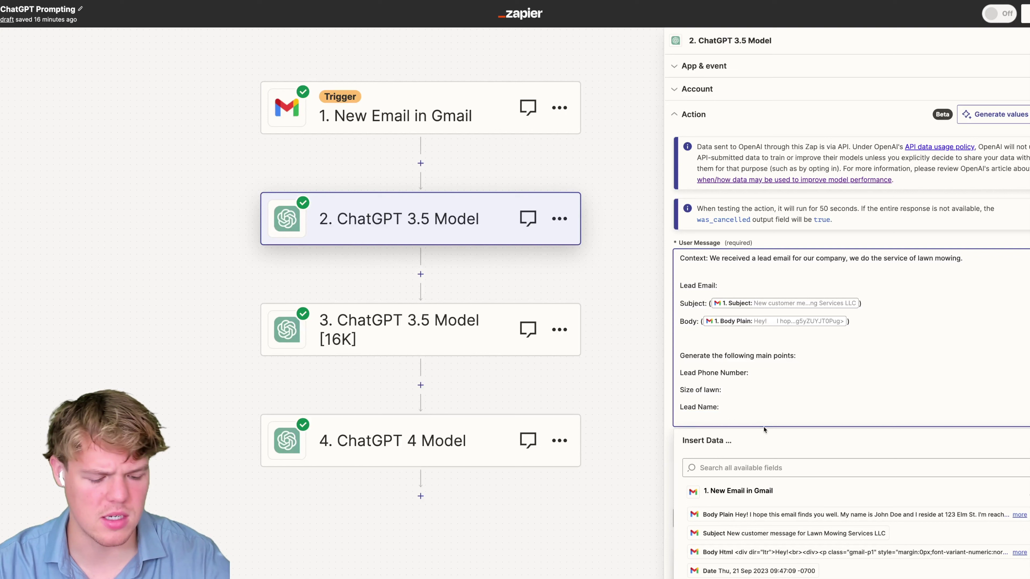
pyautogui.press('BackSpace')
pyautogui.press('Escape')
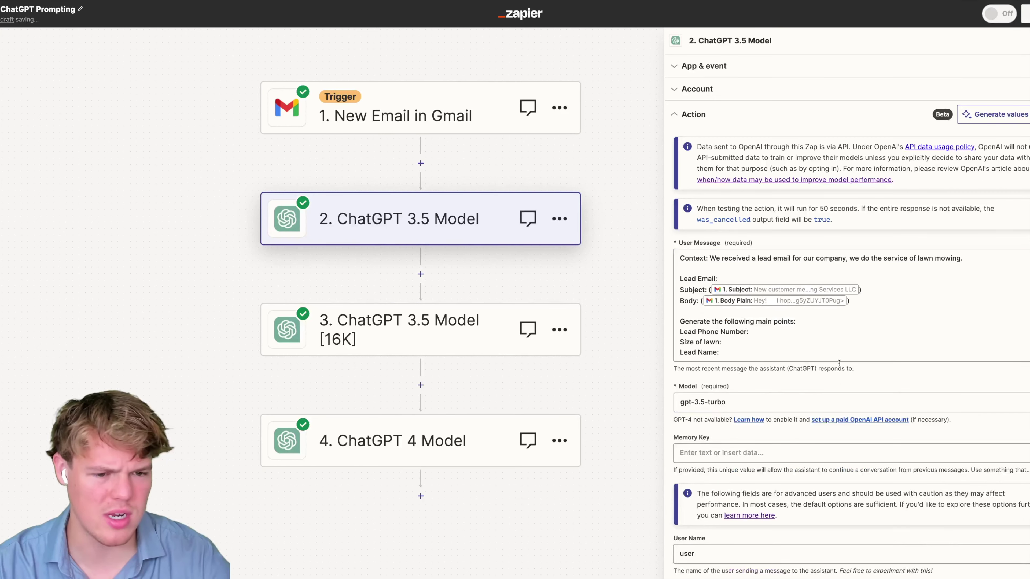
pyautogui.tripleClick(762, 340)
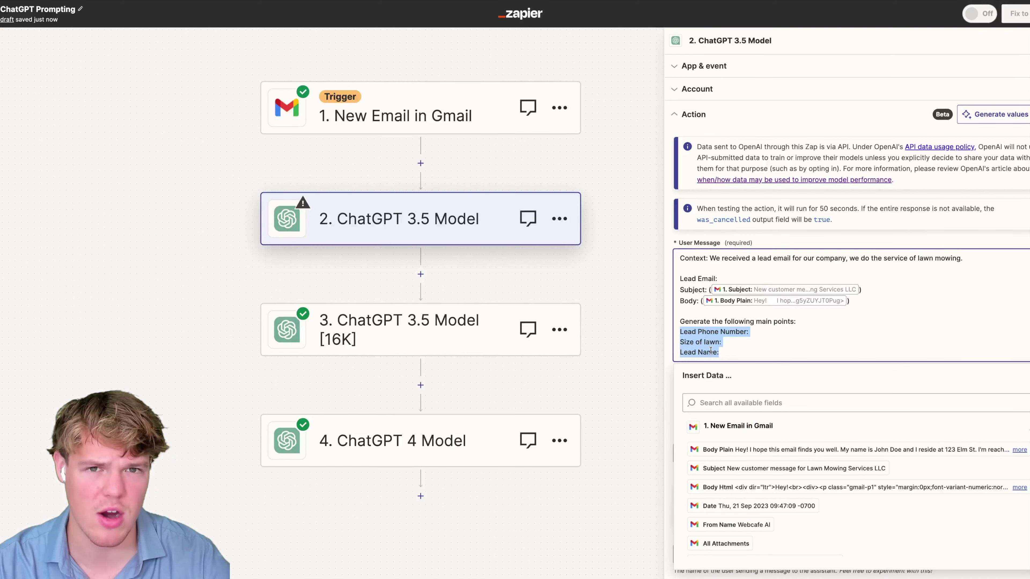
pyautogui.click(722, 342)
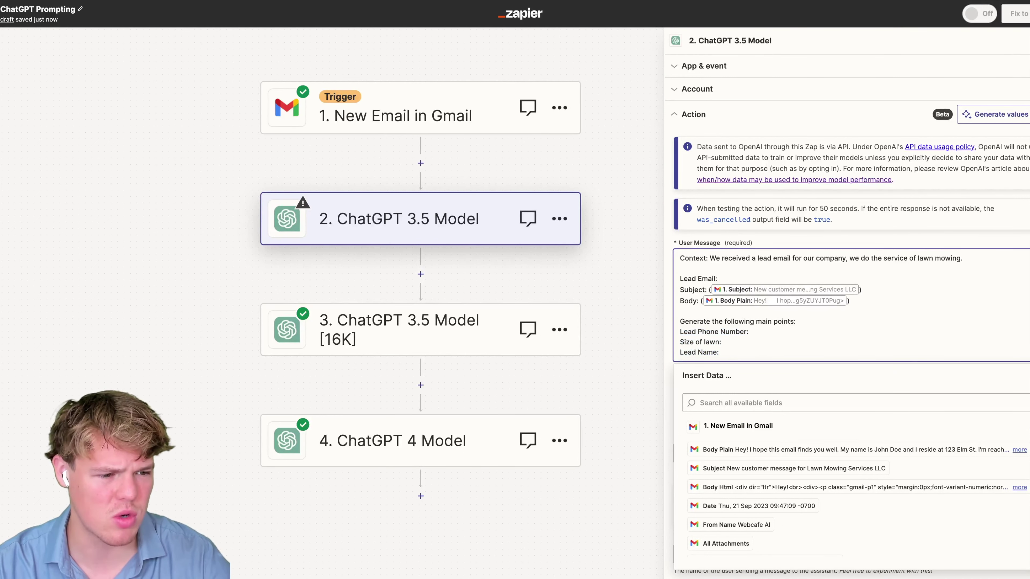
pyautogui.press('Escape')
# - Set the Memory Key of the ChatGPT 3.5 Model step to em3.5
pyautogui.scroll(-1, 688, 375)
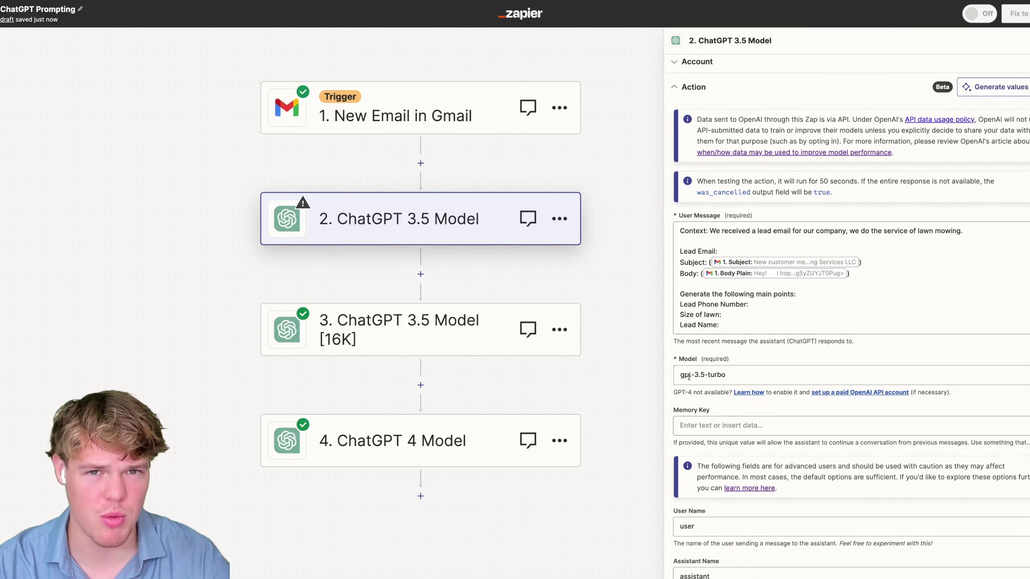
pyautogui.scroll(-1, 689, 377)
pyautogui.click(708, 384)
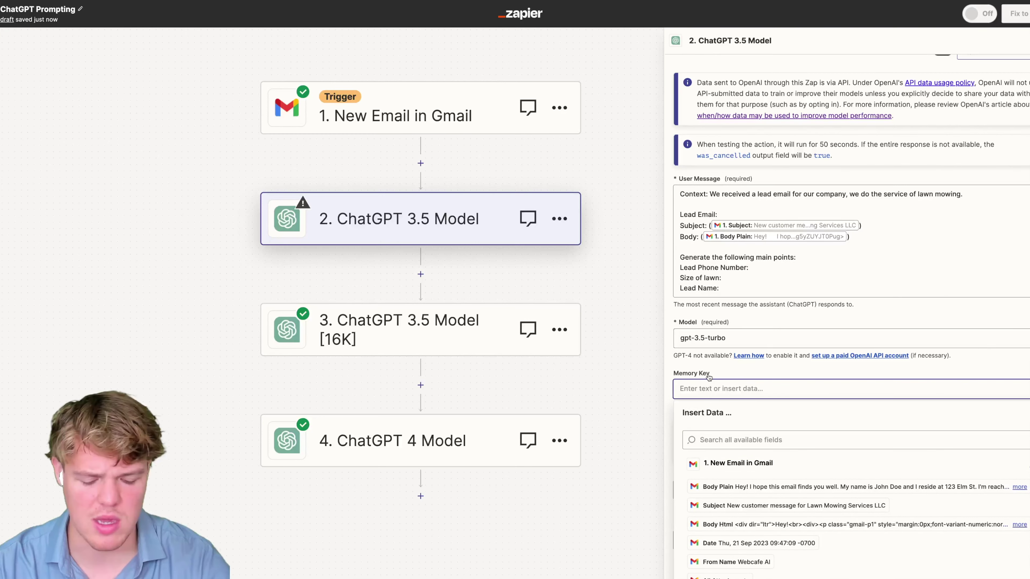
pyautogui.write('em3.5')
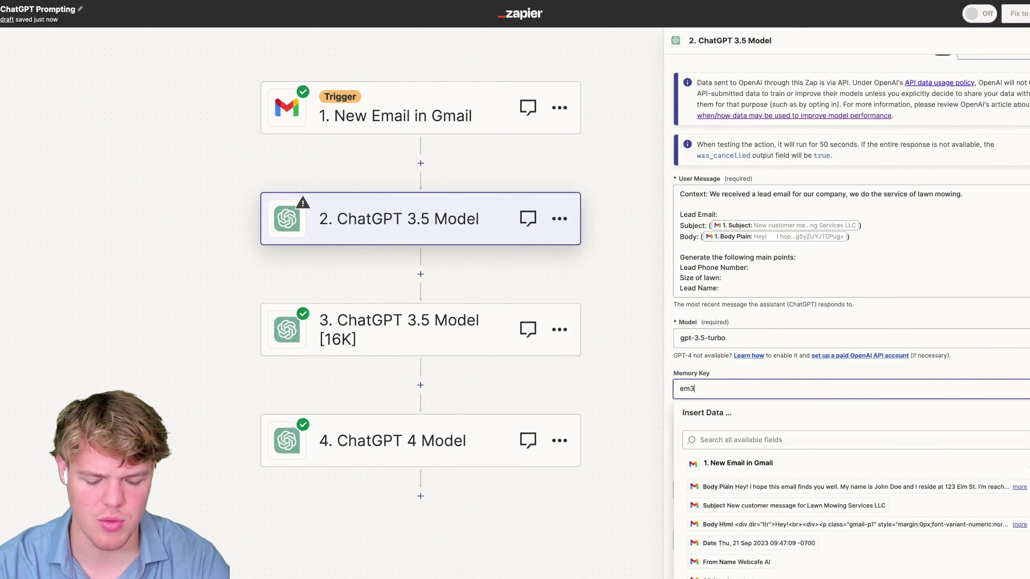
pyautogui.click(925, 364)
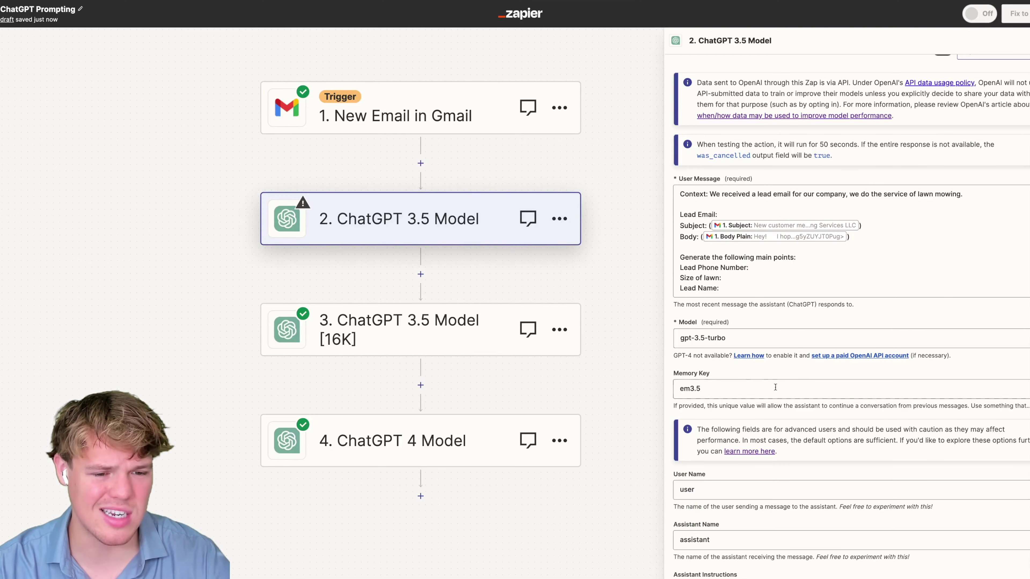
# - Continue past the remaining action settings and run a test of the ChatGPT 3.5 Model step
pyautogui.scroll(-1, 760, 398)
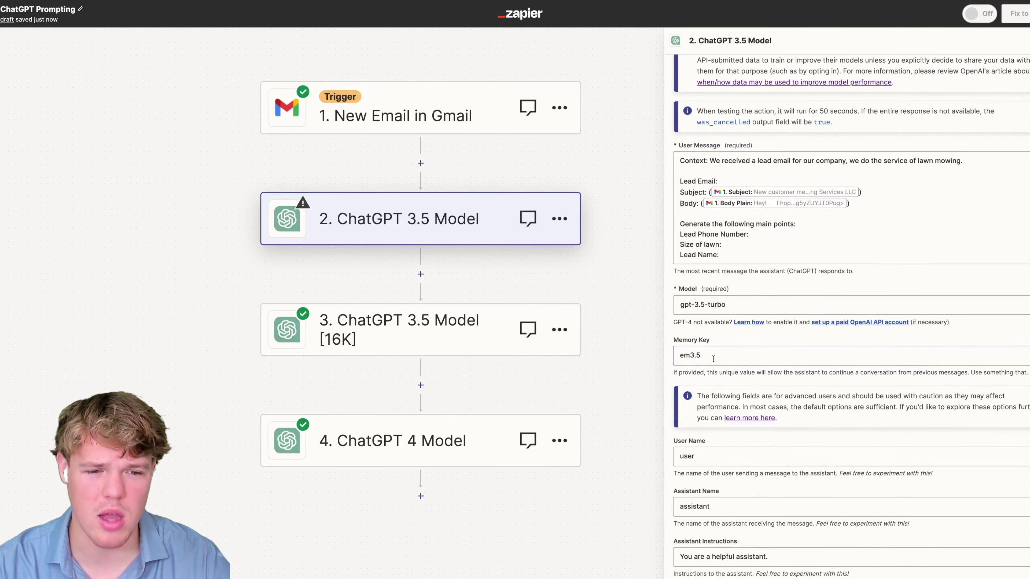
pyautogui.scroll(2, 762, 390)
pyautogui.scroll(-7, 769, 381)
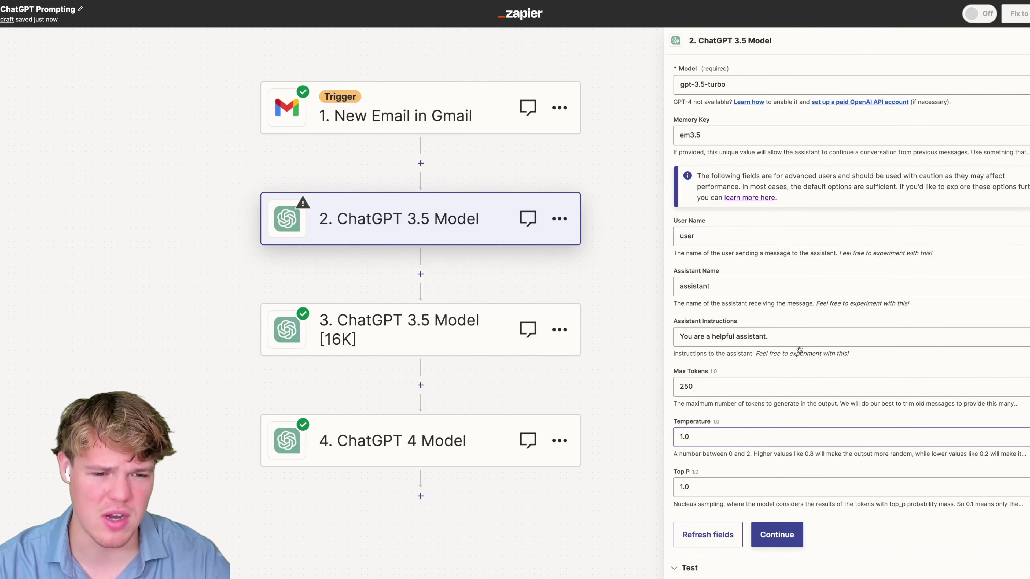
pyautogui.click(788, 530)
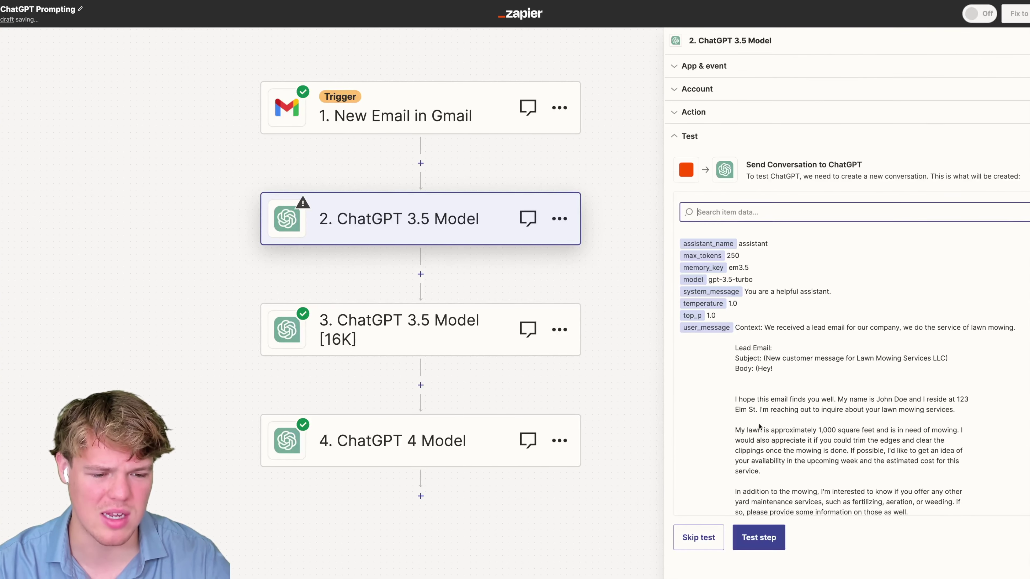
pyautogui.click(759, 537)
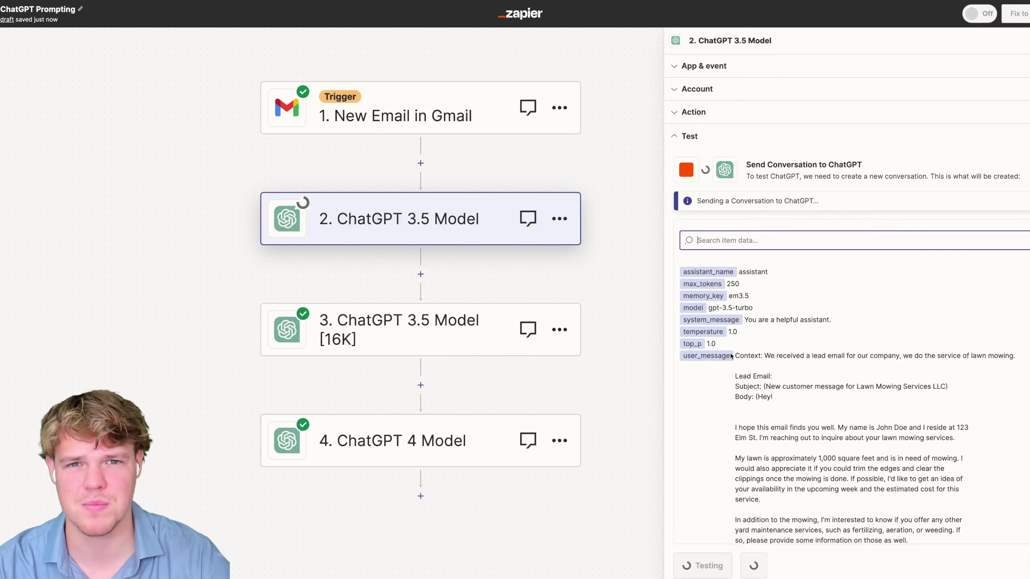
# - Compare the phone number, lawn size and name in the test response with the original lead email in Gmail
pyautogui.moveTo(755, 340); pyautogui.dragTo(815, 341)
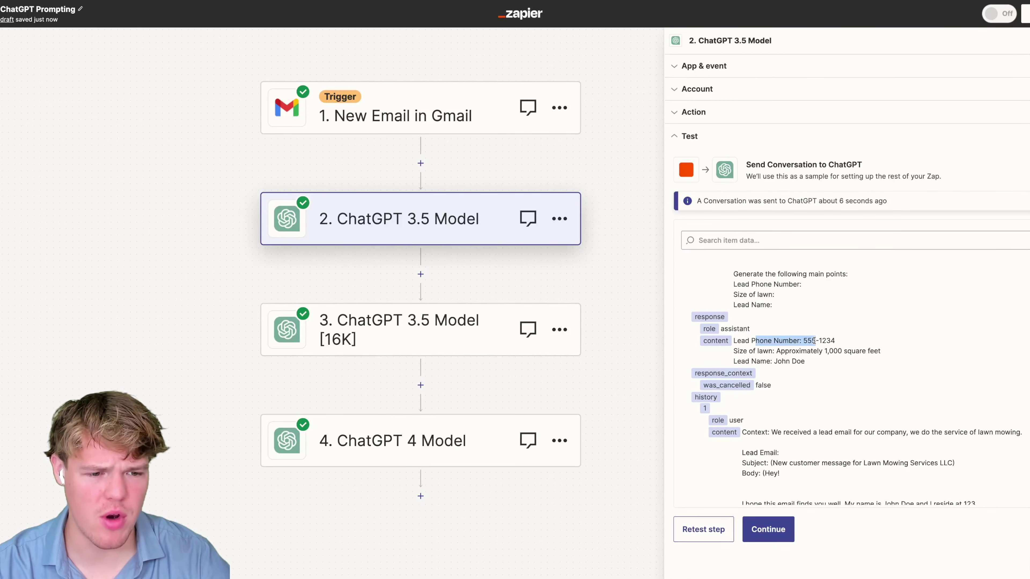
pyautogui.moveTo(752, 351); pyautogui.dragTo(805, 362)
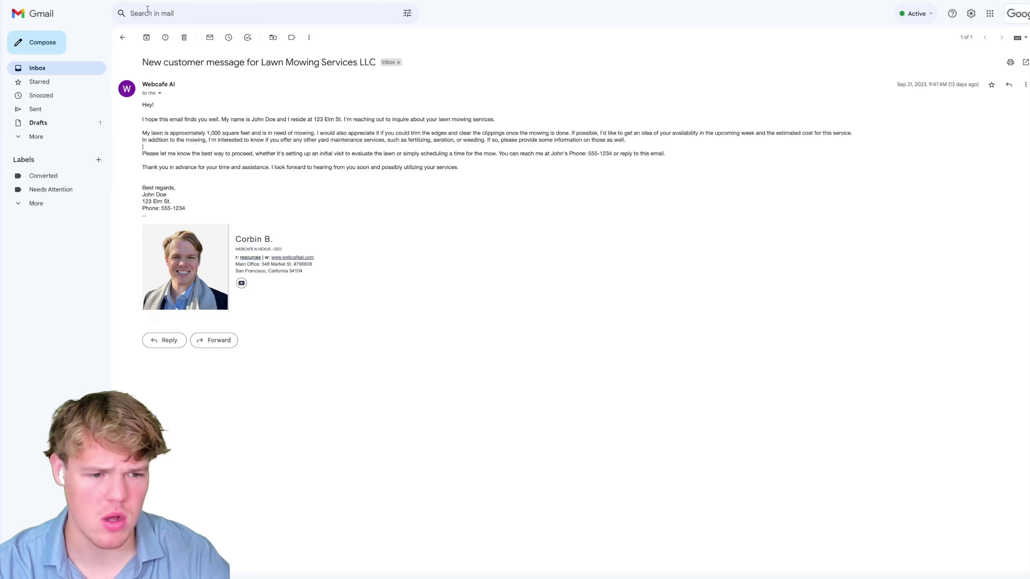
pyautogui.moveTo(579, 153); pyautogui.dragTo(608, 153)
pyautogui.moveTo(254, 119); pyautogui.dragTo(276, 119)
pyautogui.click(240, 131)
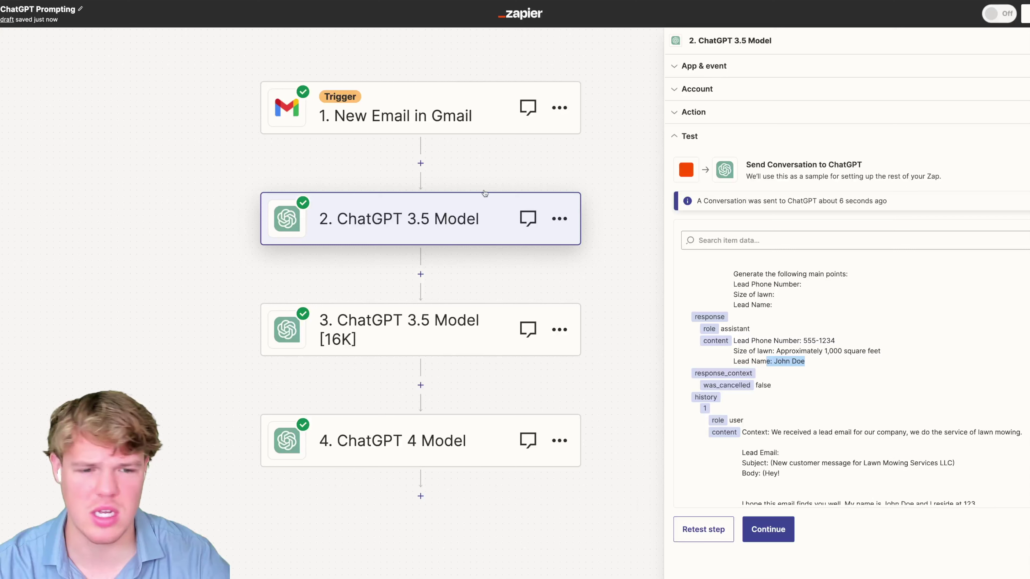
pyautogui.click(807, 342)
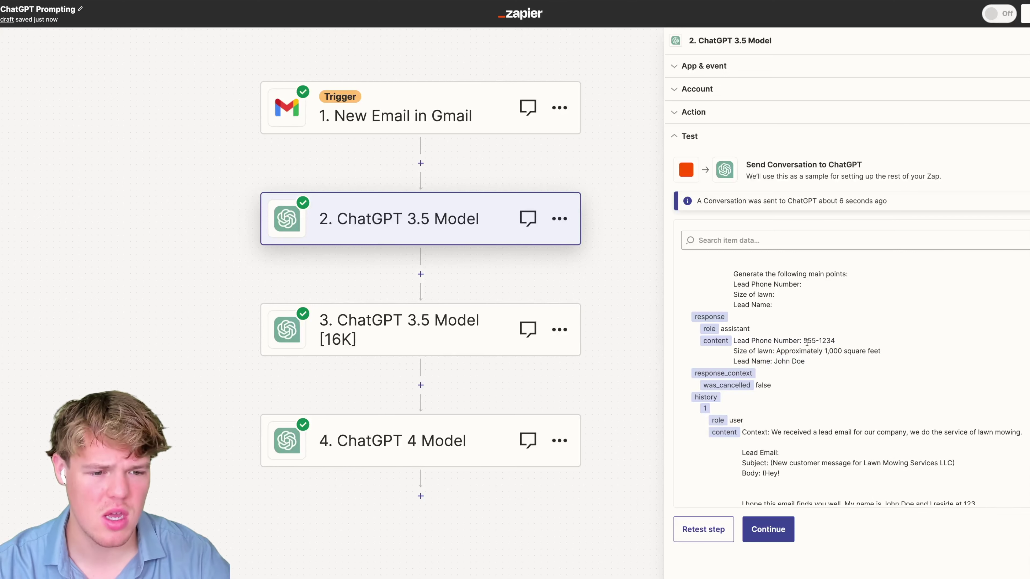
pyautogui.moveTo(815, 367); pyautogui.dragTo(732, 339)
pyautogui.scroll(3, 876, 343)
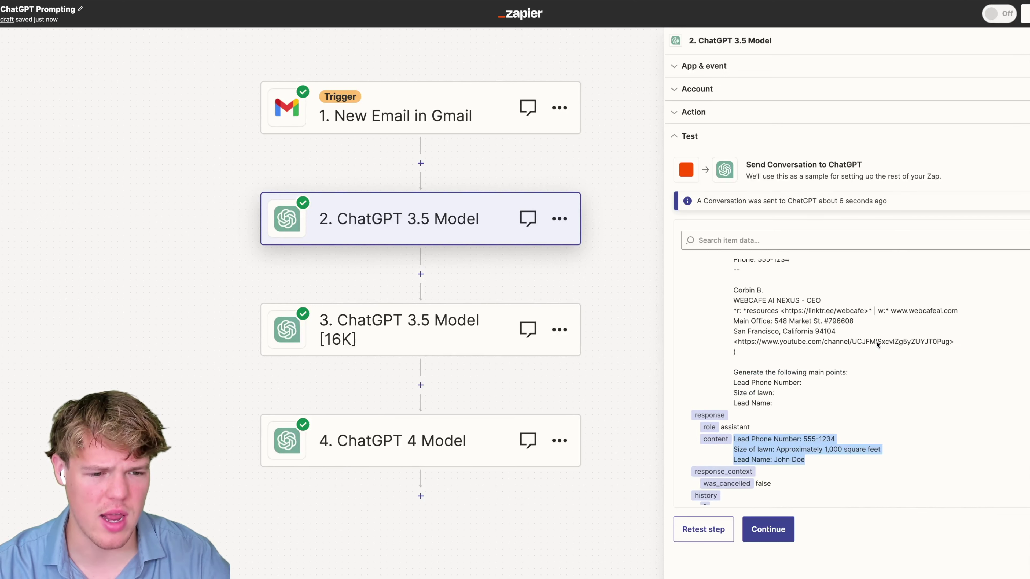
# - Reopen the action settings of the ChatGPT 3.5 Model step and review its User Message and Memory Key
pyautogui.click(693, 112)
pyautogui.click(833, 342)
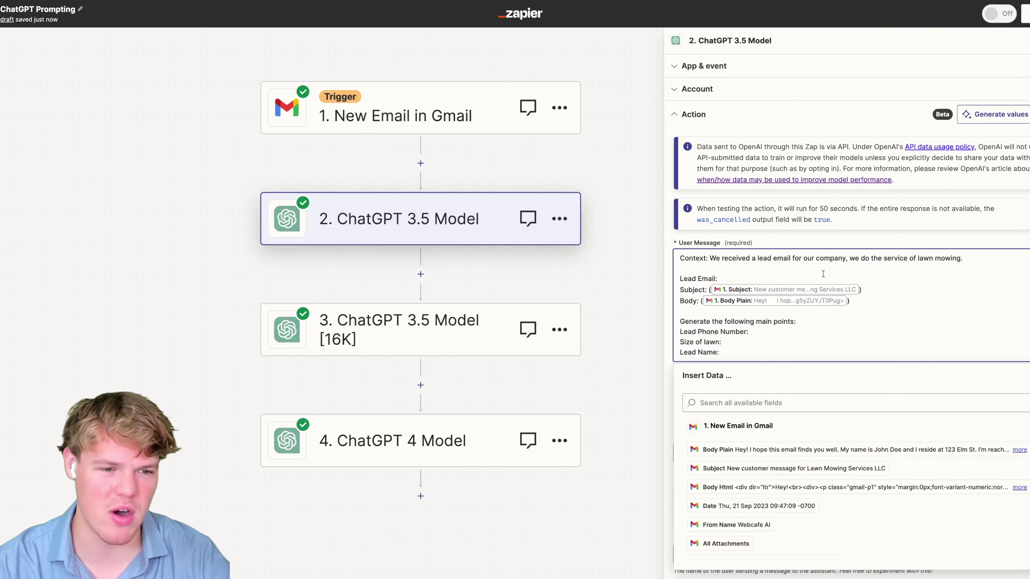
pyautogui.click(825, 243)
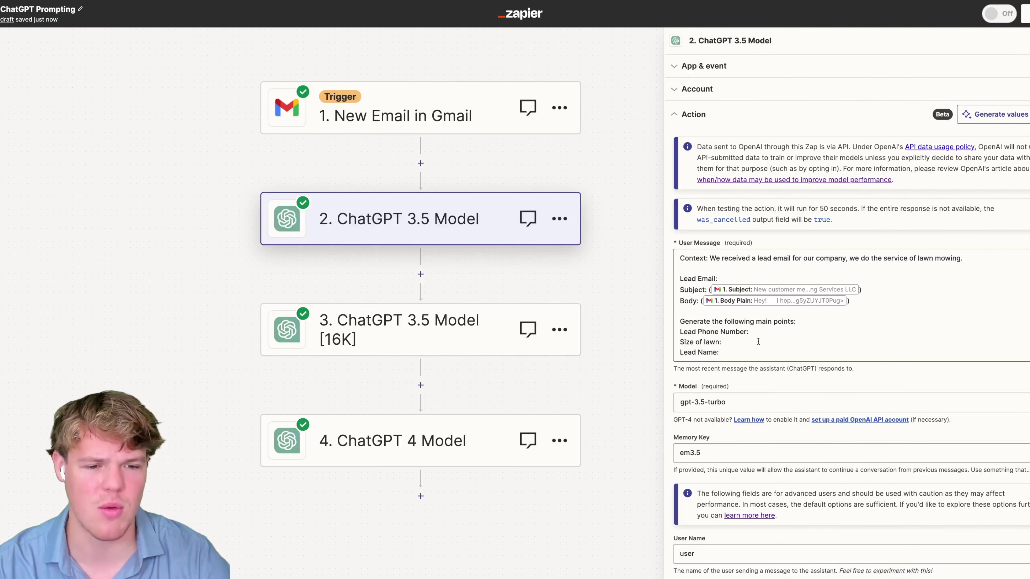
pyautogui.scroll(-1, 758, 341)
pyautogui.scroll(-1, 758, 324)
pyautogui.click(693, 433)
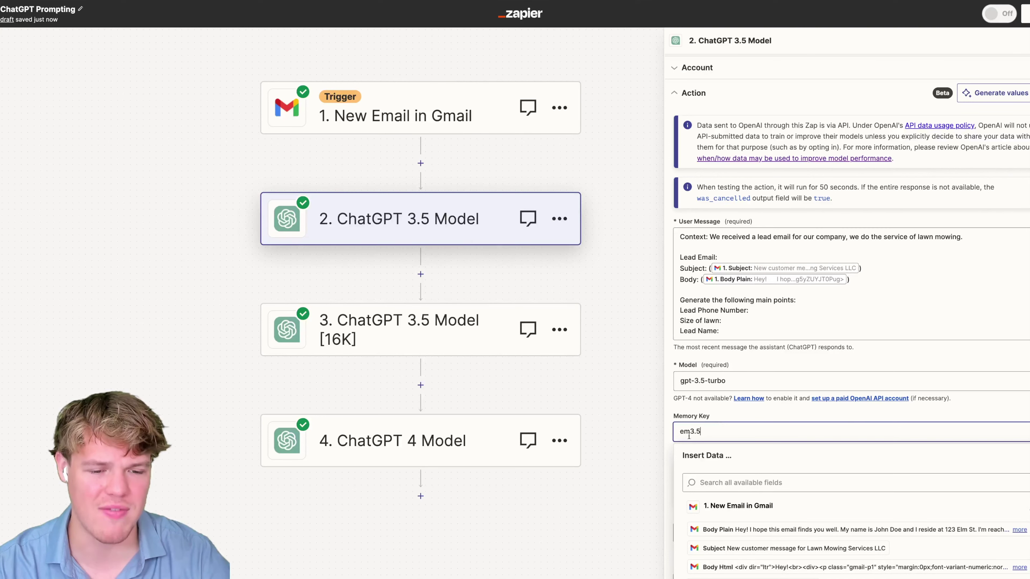
pyautogui.click(715, 409)
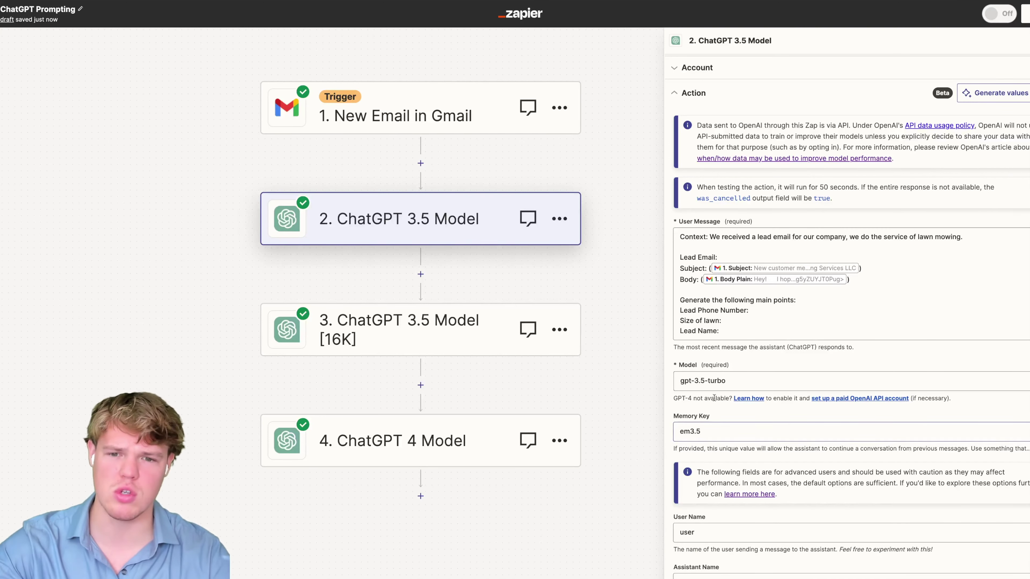
# - Open the action settings of the ChatGPT 3.5 Model [16K] step and review its User Message
pyautogui.scroll(-3, 716, 403)
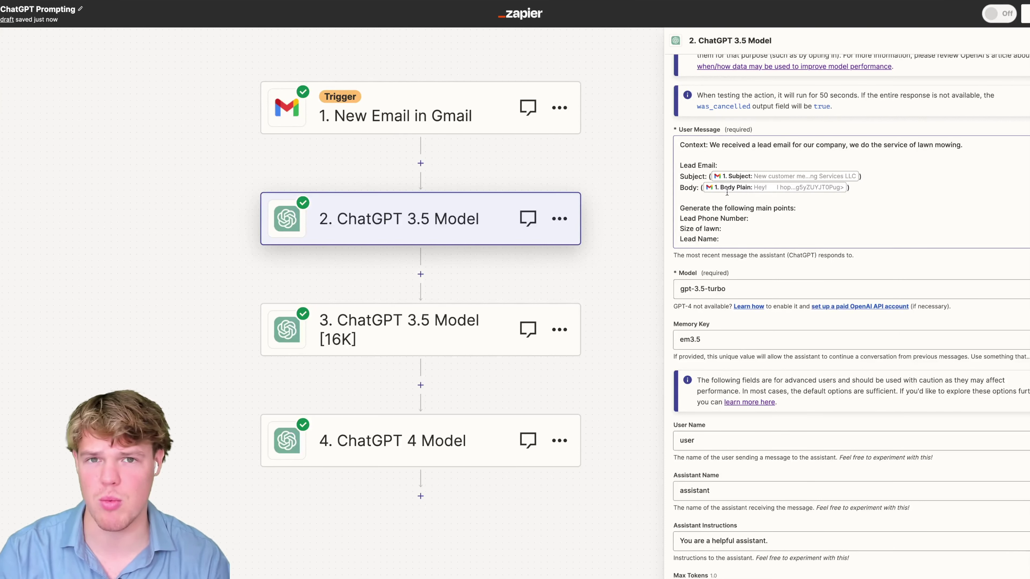
pyautogui.click(445, 317)
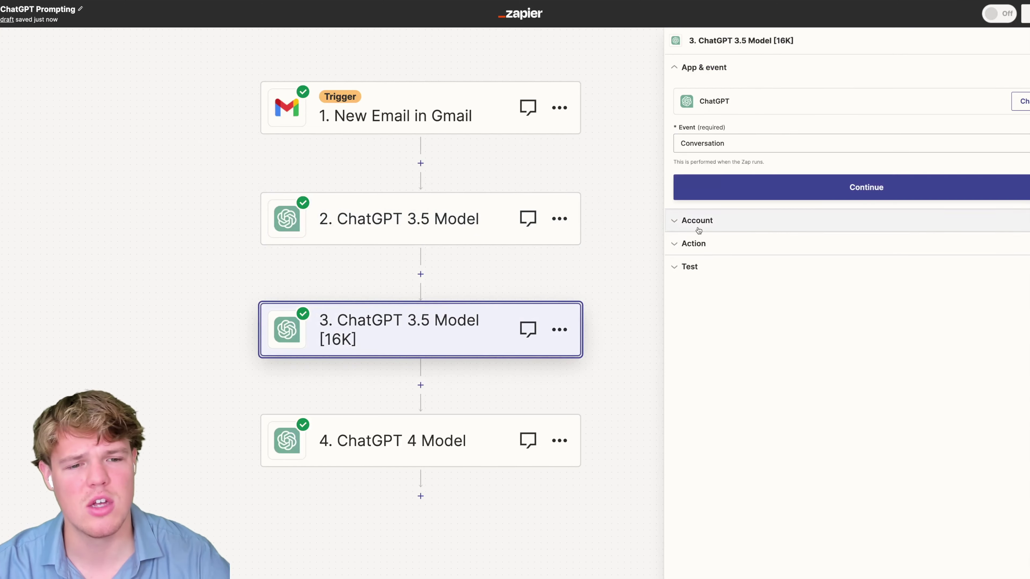
pyautogui.scroll(-1, 837, 268)
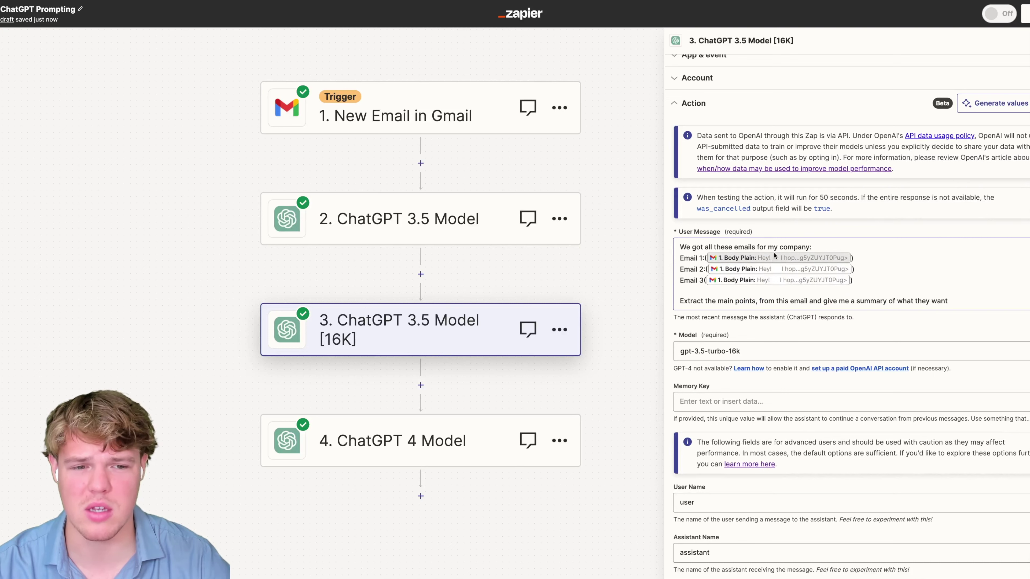
pyautogui.click(812, 246)
pyautogui.write(':')
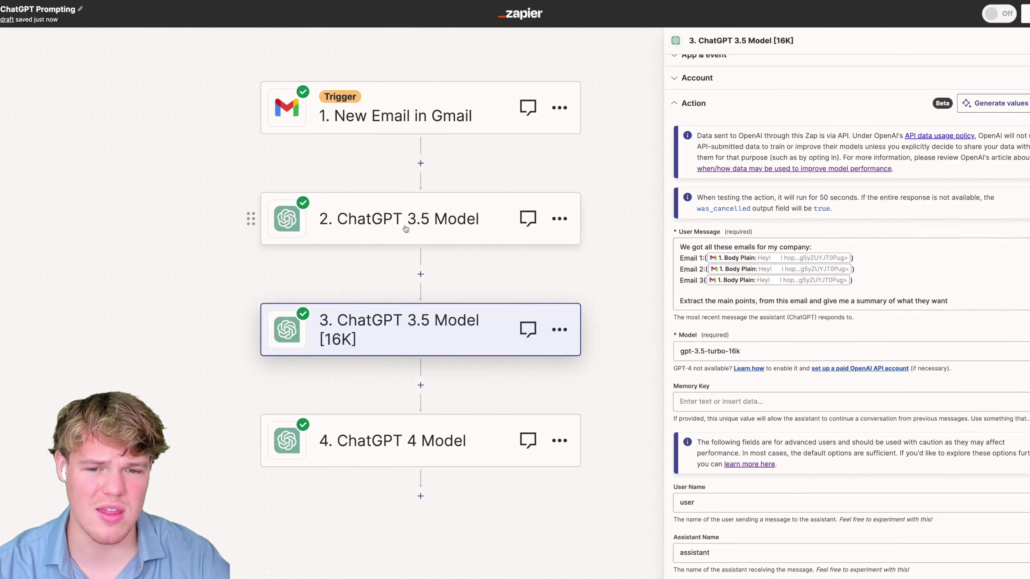
# - Replace the extraction request in the 16K step's User Message with the "Generate the following main points" block copied from the ChatGPT 3.5 Model step
pyautogui.click(432, 231)
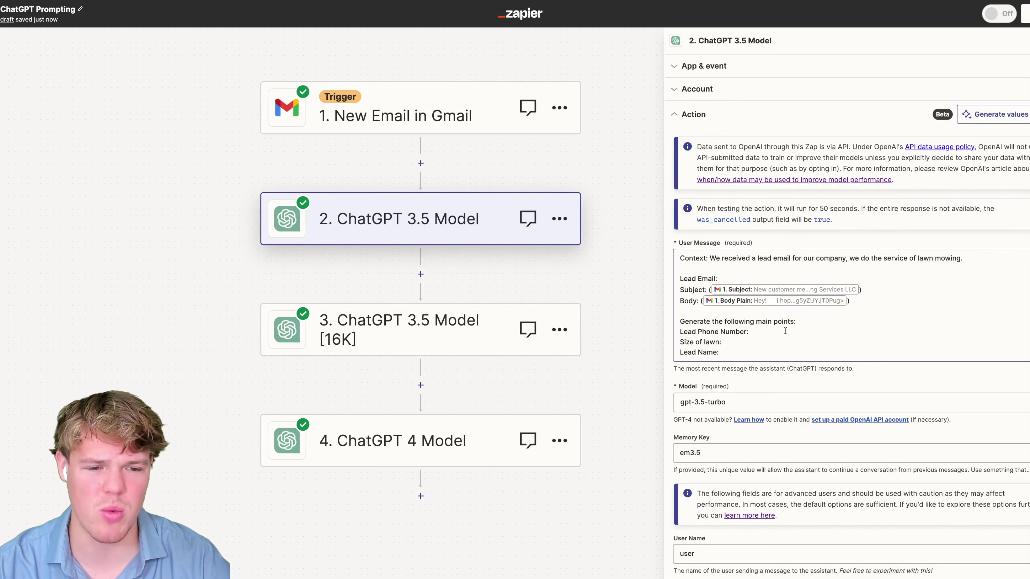
pyautogui.moveTo(751, 352); pyautogui.dragTo(675, 321)
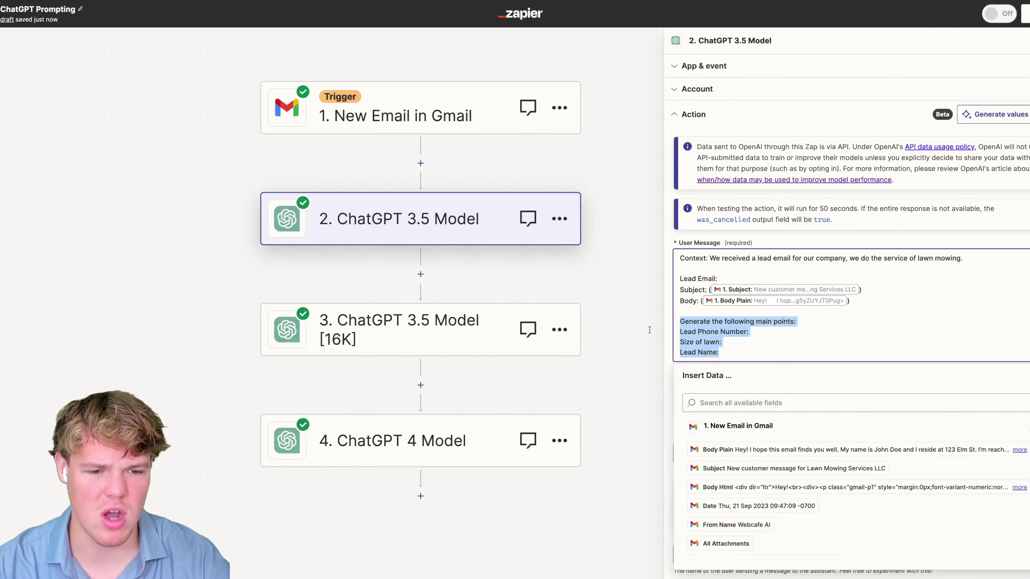
pyautogui.click(382, 328)
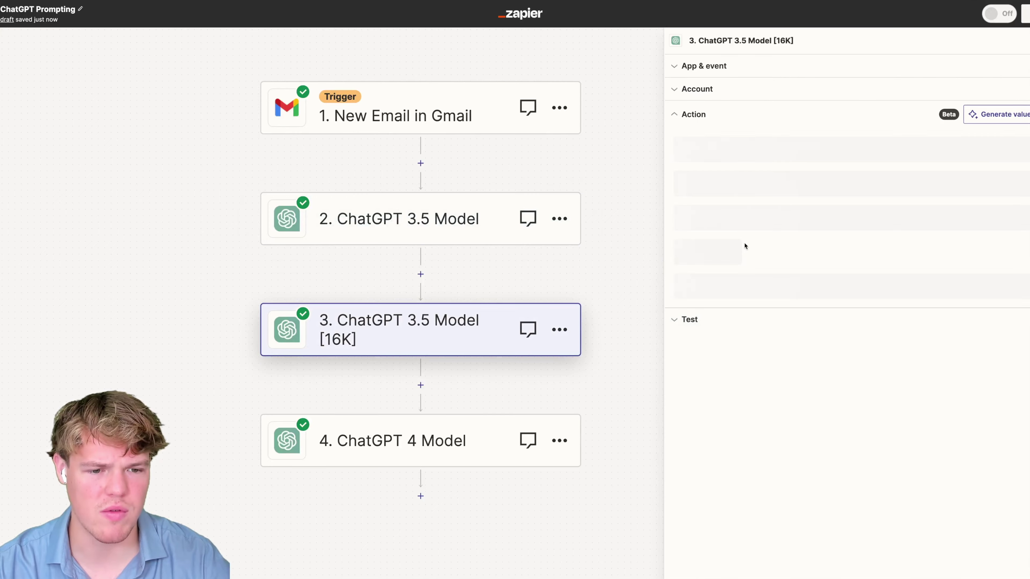
pyautogui.hotkey('ctrl', 'v')
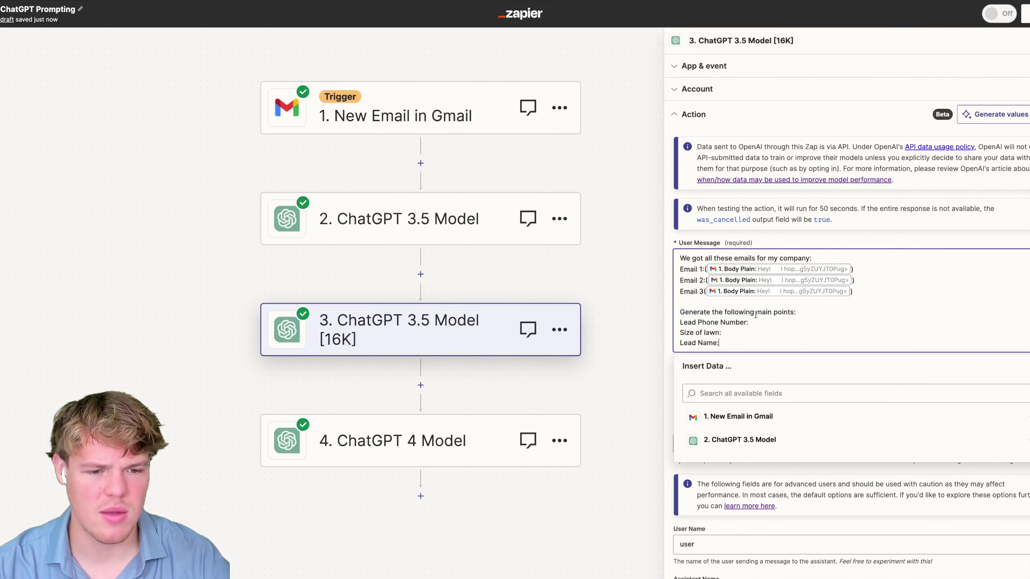
# - Replace the opening line of the 16K step's User Message with the "Context: We received a lead email" sentence copied from the ChatGPT 3.5 Model step
pyautogui.click(474, 223)
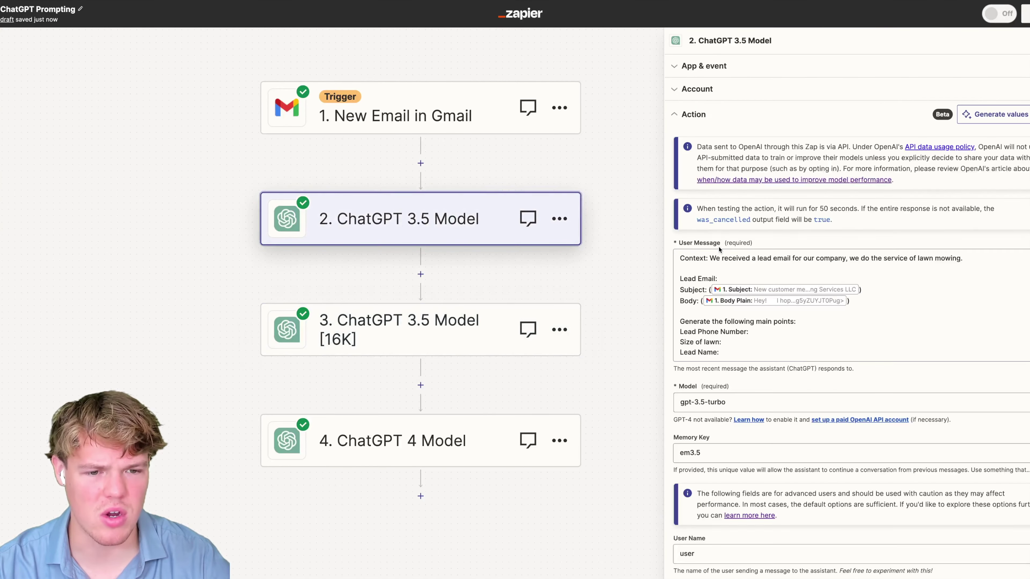
pyautogui.click(752, 276)
pyautogui.hotkey('ctrl', 'a')
pyautogui.click(835, 263)
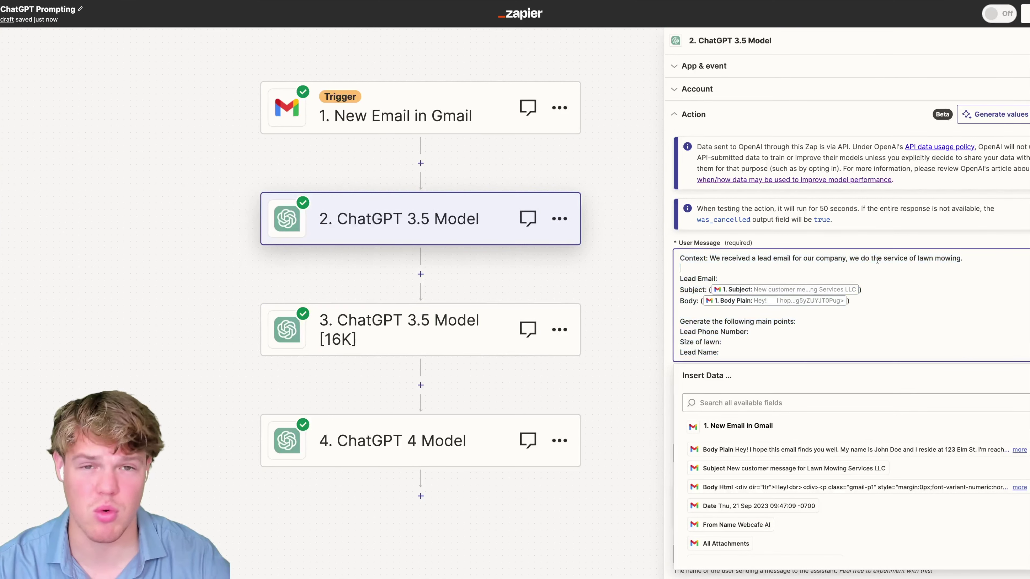
pyautogui.moveTo(986, 255); pyautogui.dragTo(649, 266)
pyautogui.hotkey('ctrl', 'c')
pyautogui.click(430, 330)
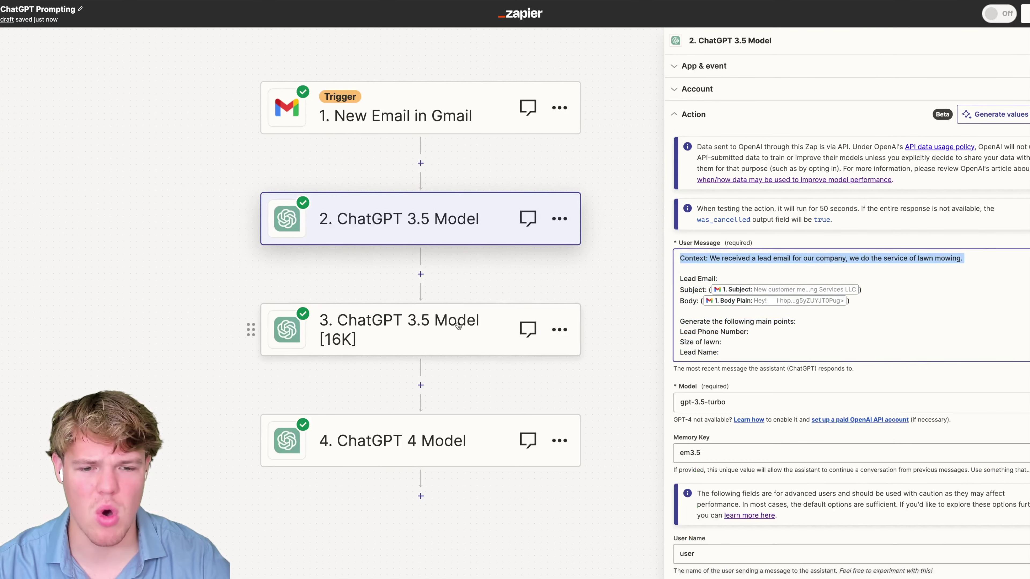
pyautogui.click(735, 247)
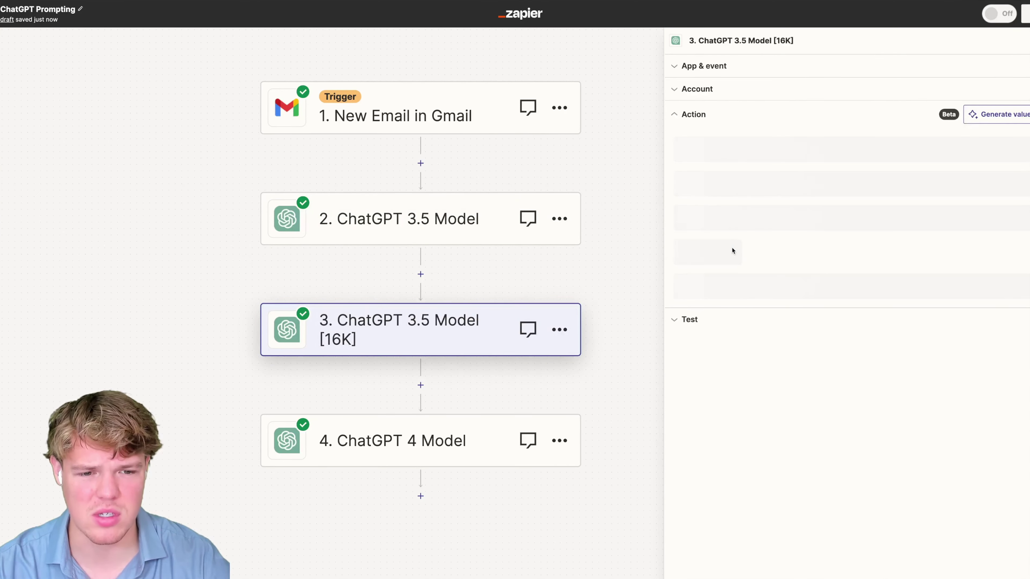
pyautogui.tripleClick(737, 256)
pyautogui.moveTo(815, 258); pyautogui.dragTo(648, 258)
pyautogui.hotkey('ctrl', 'v')
pyautogui.click(845, 310)
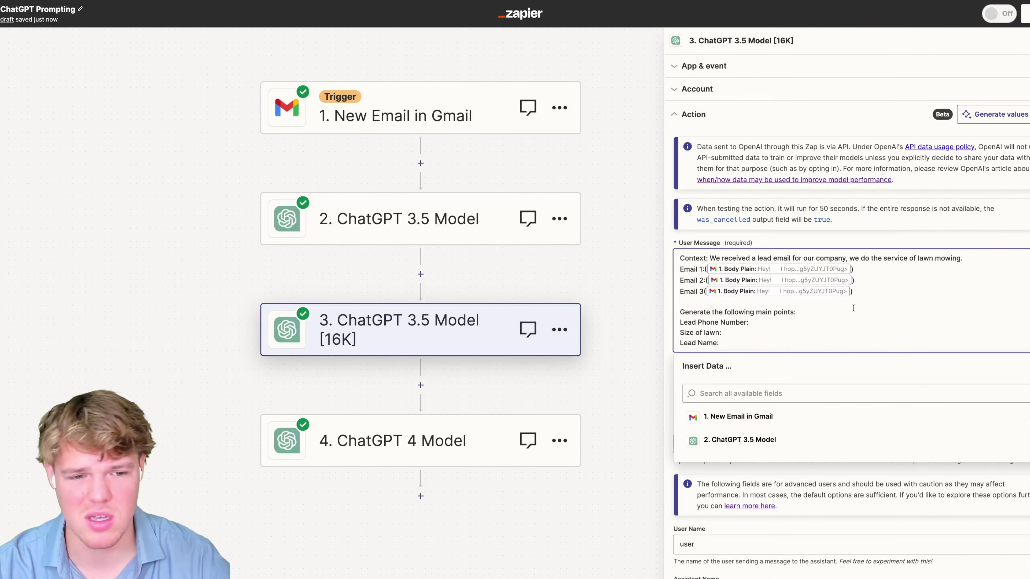
# - Insert a blank line between the context sentence and Email 1 in the 16K step's User Message
pyautogui.scroll(-1, 853, 309)
pyautogui.click(999, 244)
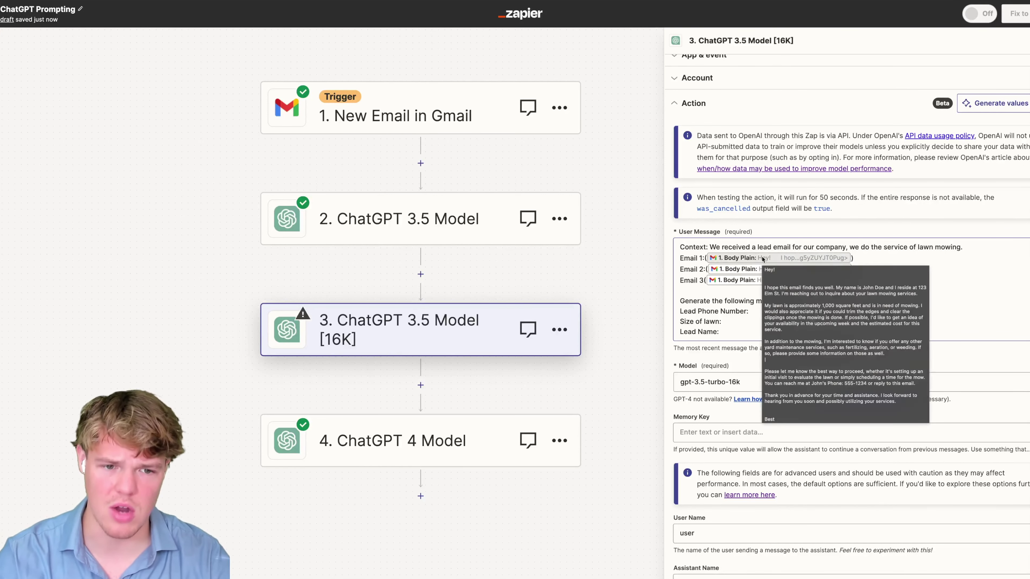
pyautogui.click(944, 254)
pyautogui.press('Return')
pyautogui.click(892, 276)
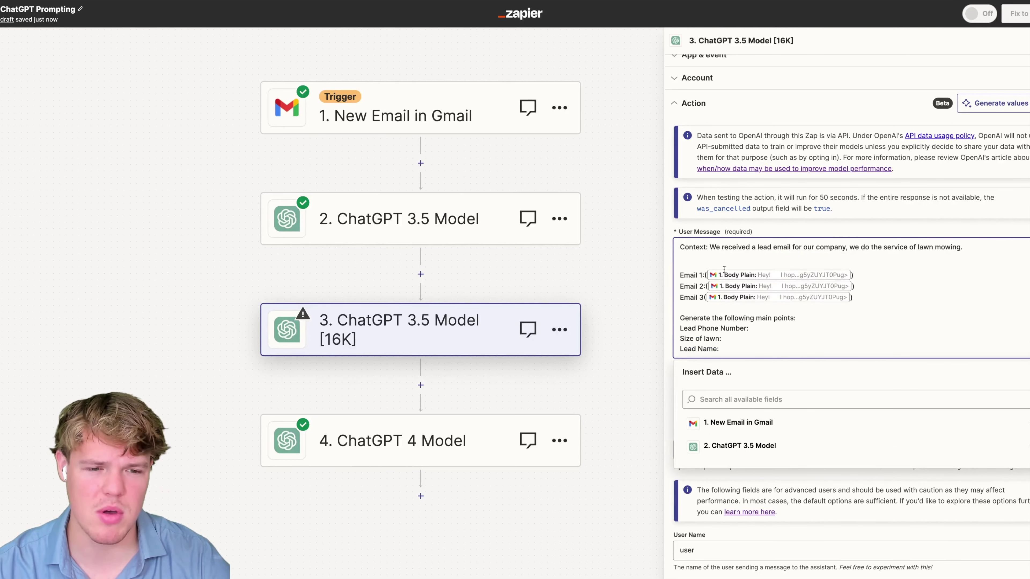
# - Add the line "Email 2 is important because xyz" between Email 3 and the main points request in the 16K prompt
pyautogui.click(724, 303)
pyautogui.press('Return')
pyautogui.press('Return')
pyautogui.press('Return')
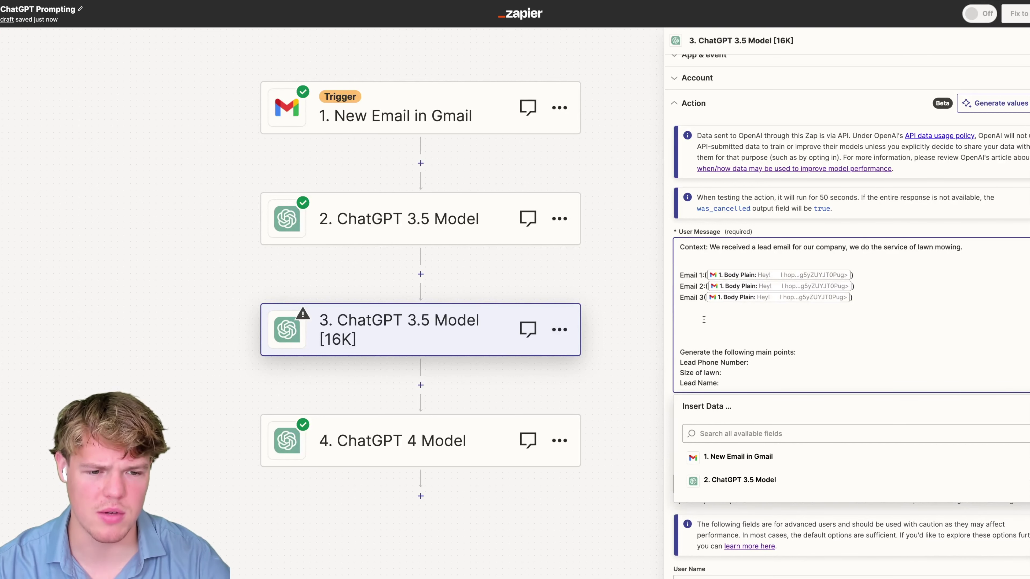
pyautogui.press('BackSpace')
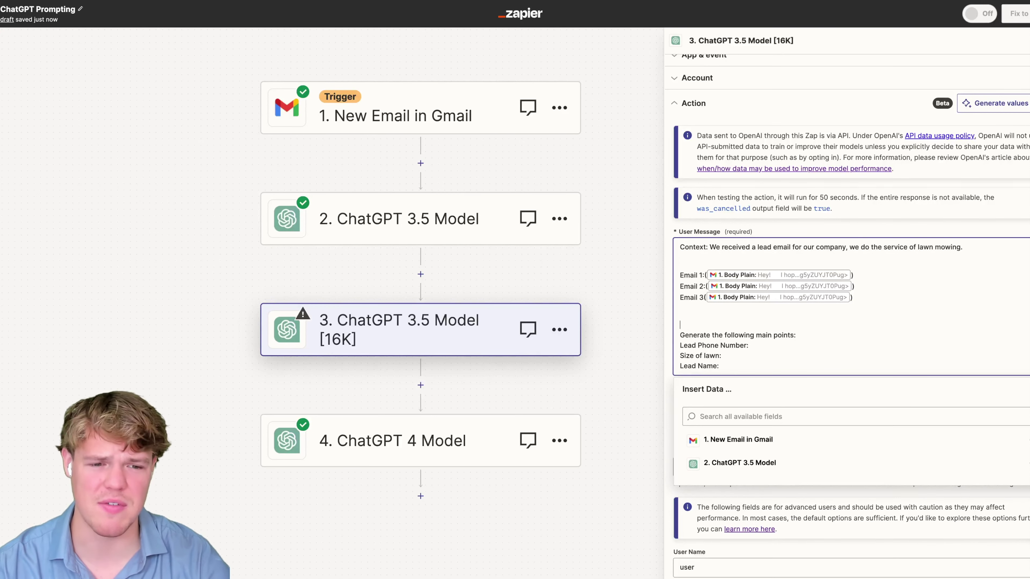
pyautogui.write('Email')
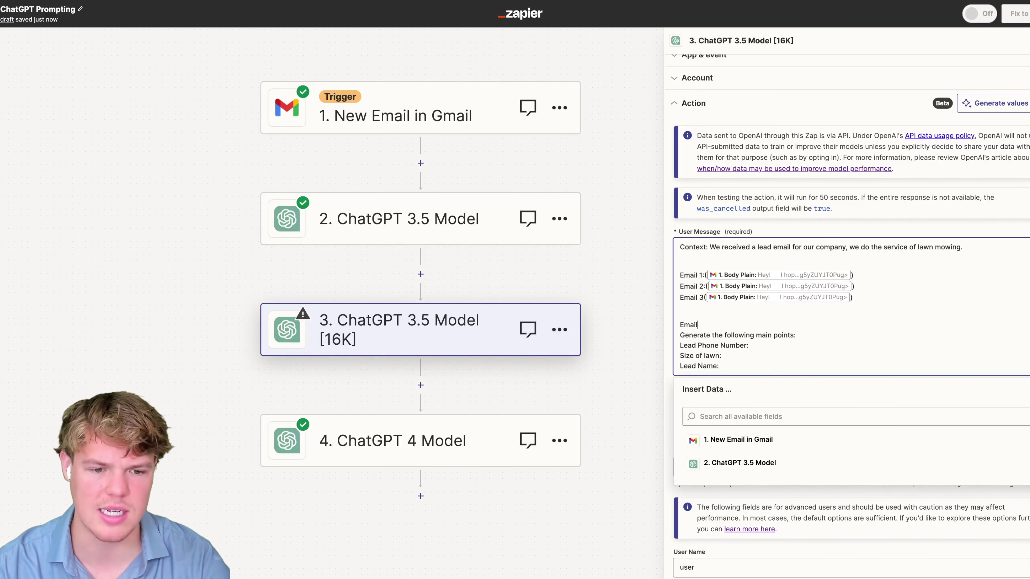
pyautogui.write(' 2 is ')
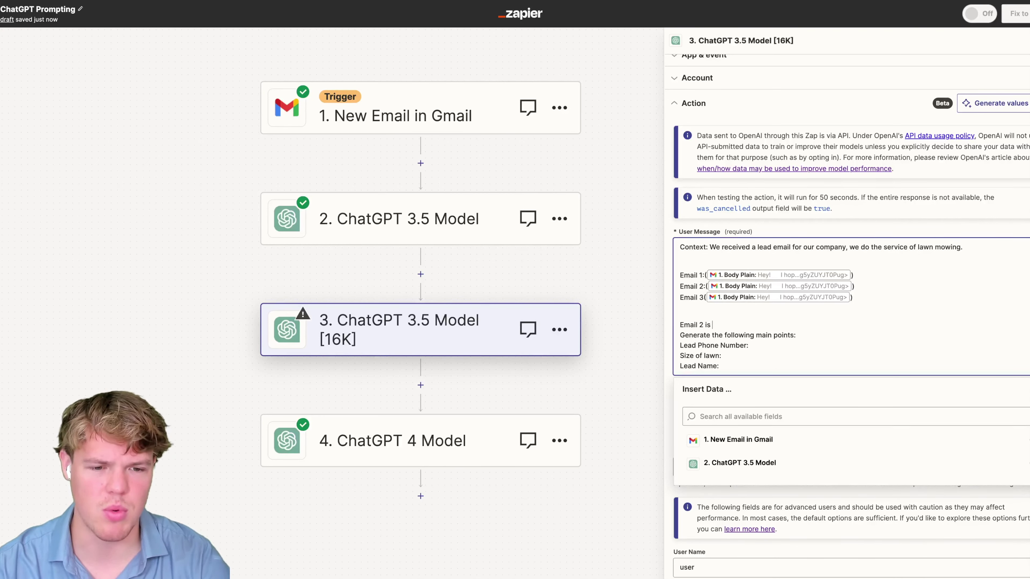
pyautogui.write('important because xyz')
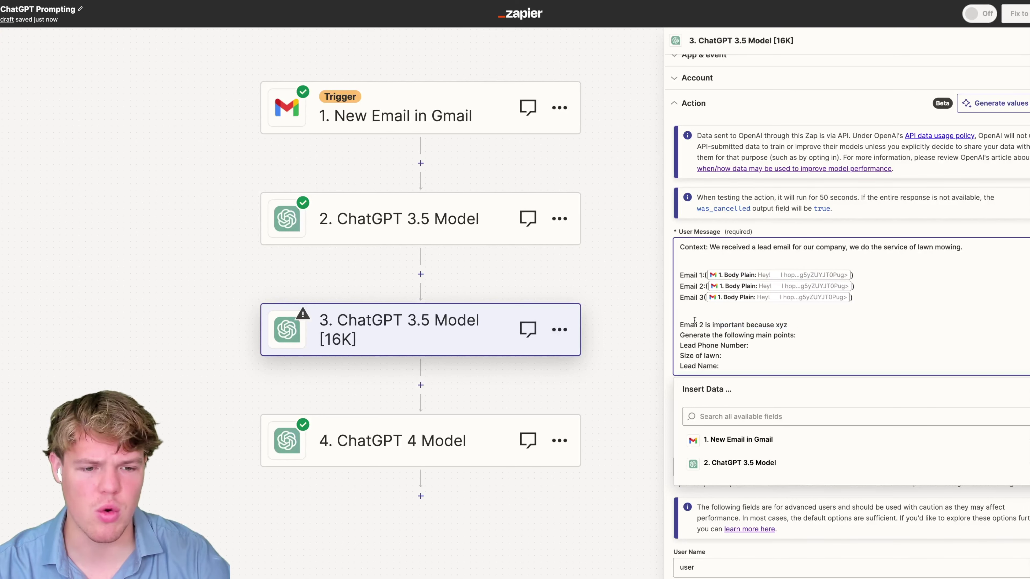
# - Delete the "Email 2 is important because xyz" line, leaving one blank line before the main points request
pyautogui.doubleClick(695, 320)
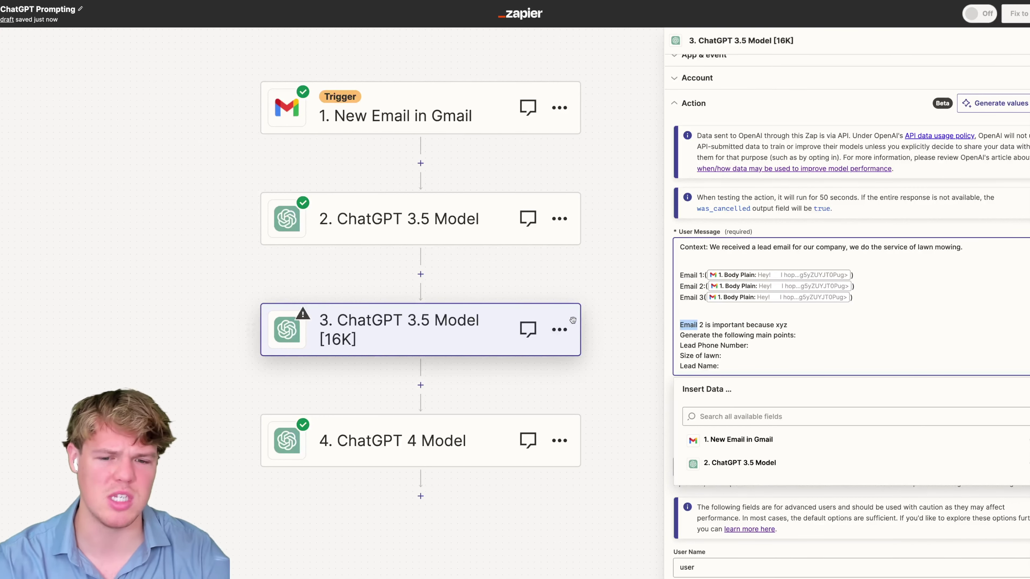
pyautogui.click(753, 321)
pyautogui.moveTo(794, 324); pyautogui.dragTo(679, 325)
pyautogui.press('BackSpace')
pyautogui.press('BackSpace')
pyautogui.press('BackSpace')
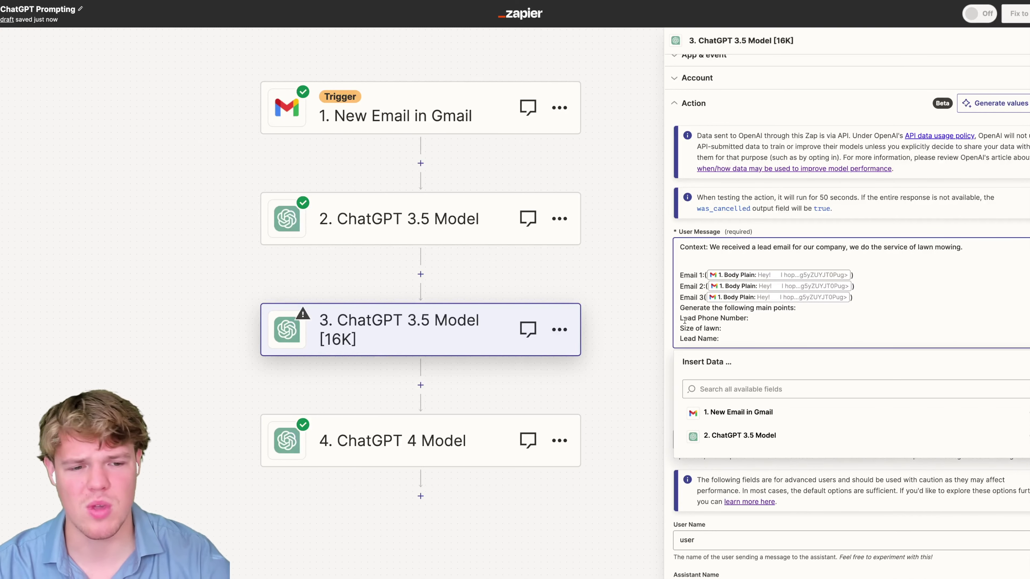
pyautogui.press('Return')
pyautogui.click(587, 384)
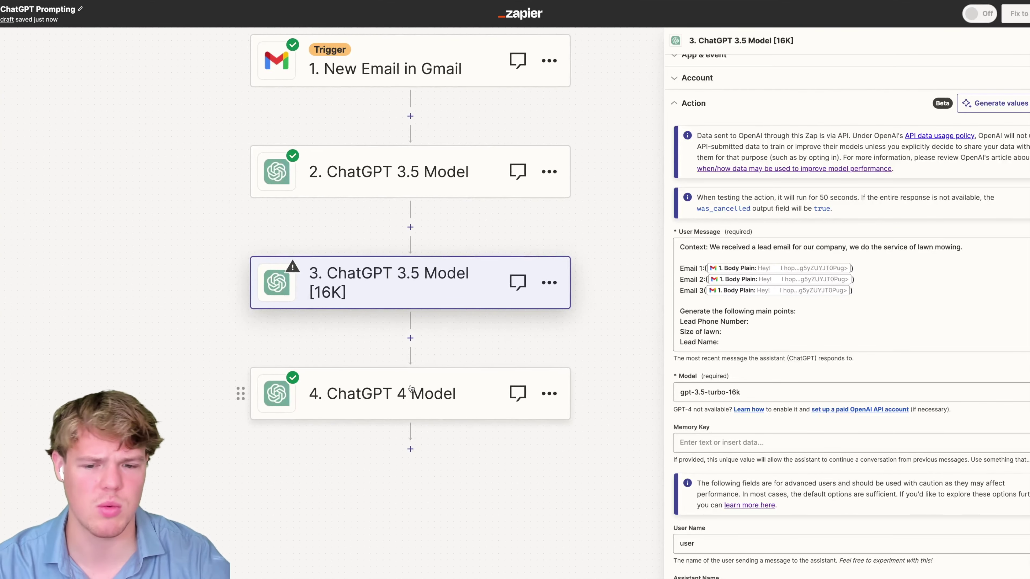
# - Compare the User Message of the ChatGPT 4 Model step with the structured prompt in the ChatGPT 3.5 Model step
pyautogui.click(381, 401)
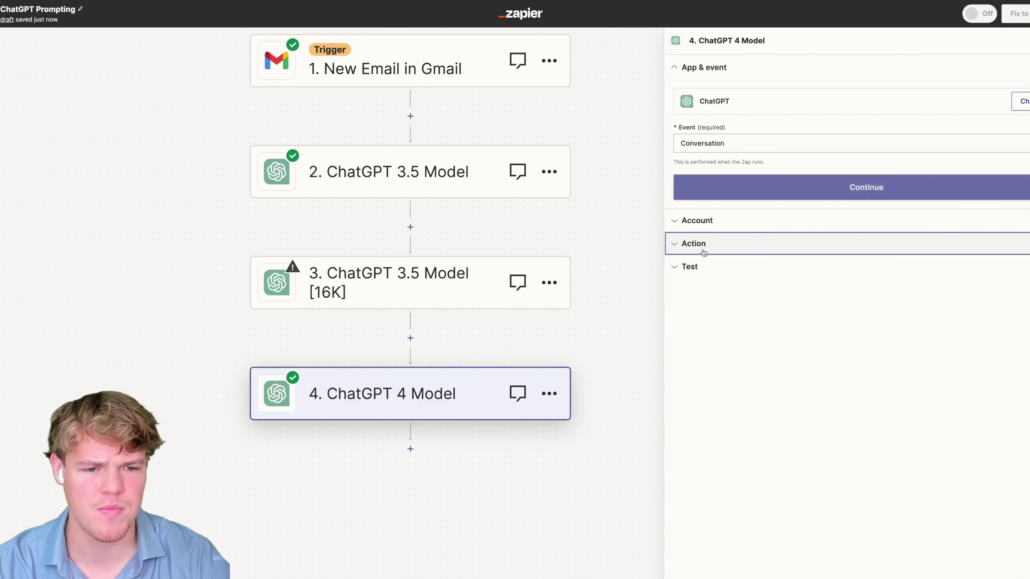
pyautogui.click(787, 295)
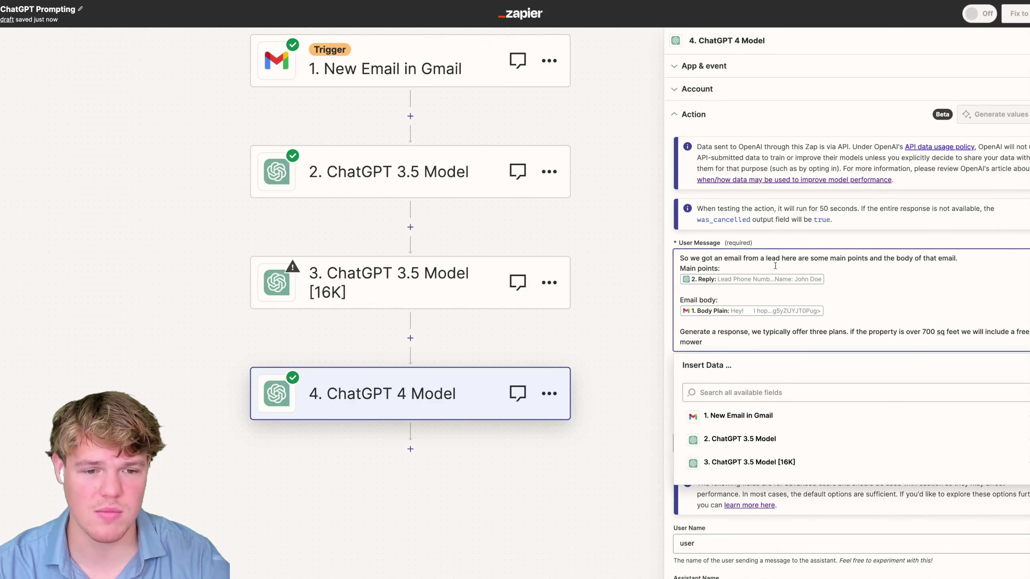
pyautogui.click(790, 232)
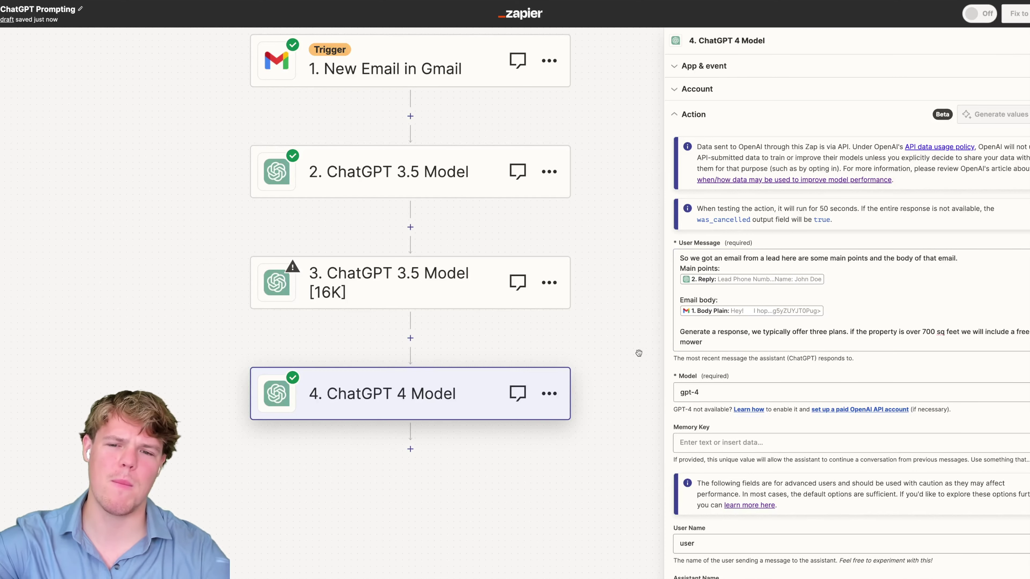
pyautogui.click(426, 177)
pyautogui.click(742, 250)
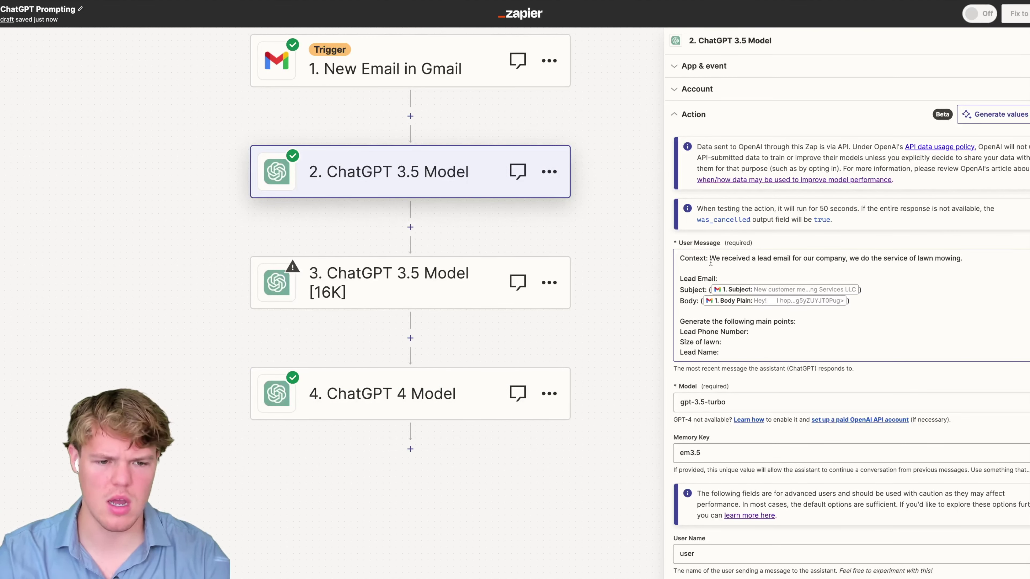
pyautogui.click(394, 388)
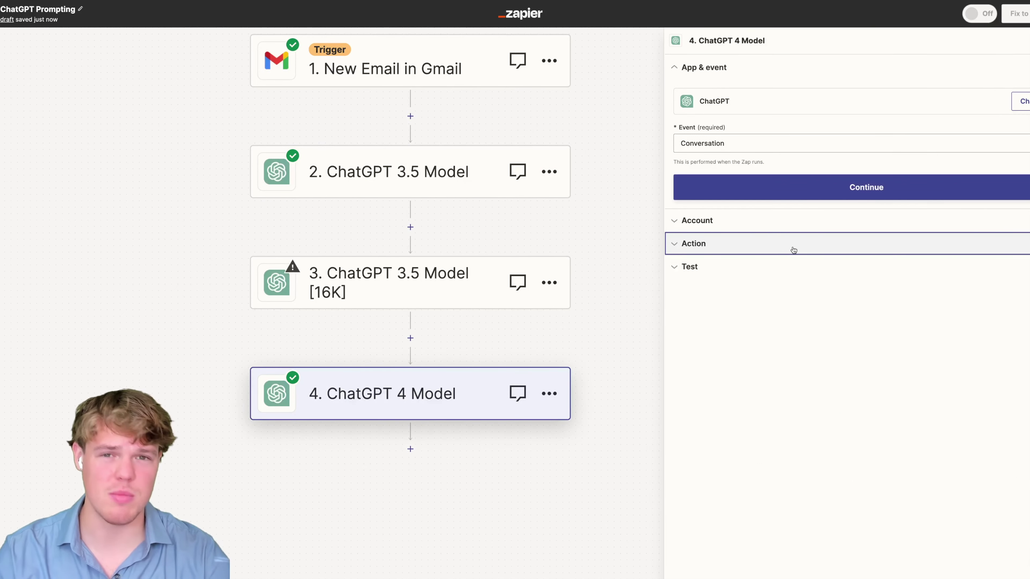
pyautogui.click(793, 250)
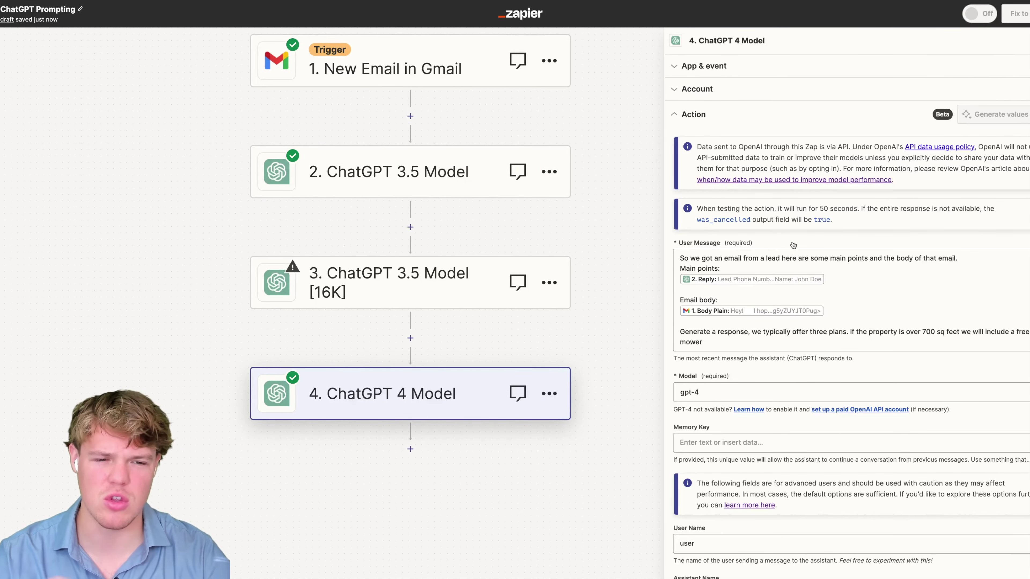
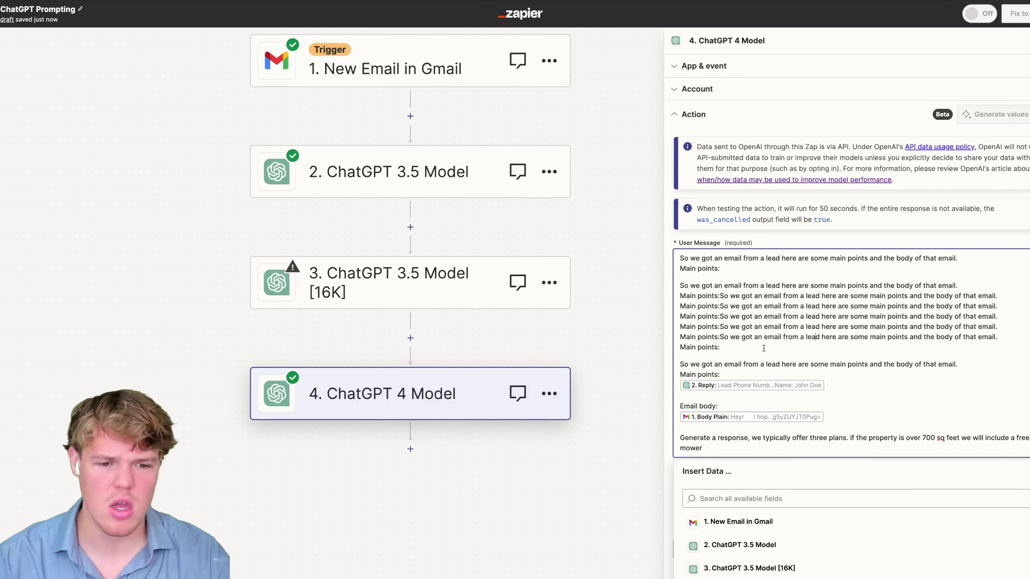
# - Insert two more copies of the "So we got an email from a lead" sentence with "Main points:" into the ChatGPT 4 Model step's User Message
pyautogui.moveTo(751, 346); pyautogui.dragTo(744, 337)
pyautogui.click(741, 346)
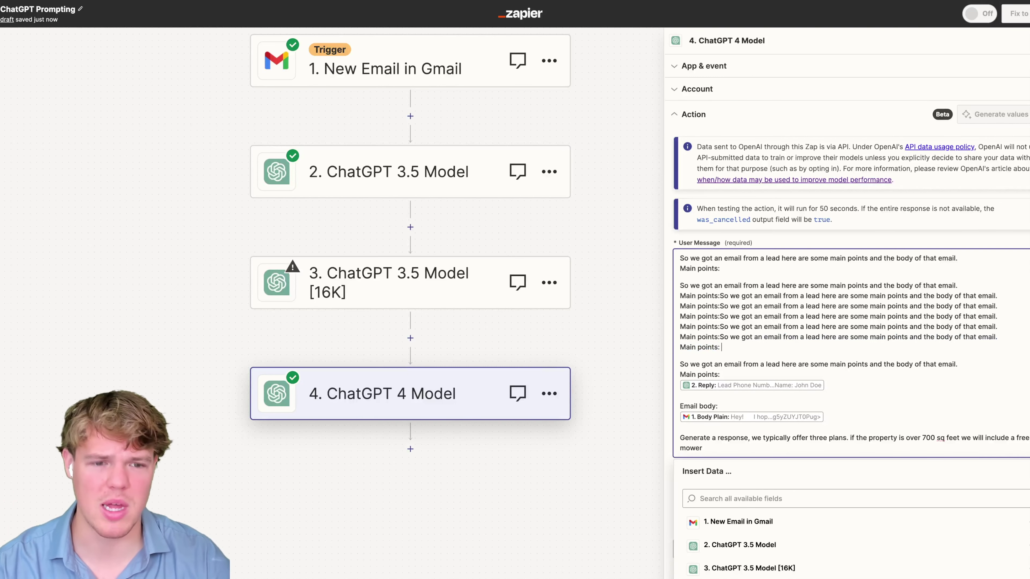
pyautogui.write('So we got an email from a lead here are some main points and the body of that email. Main points:')
pyautogui.write('So we got an email from a lead here are some main points and the body of that email. Main points:')
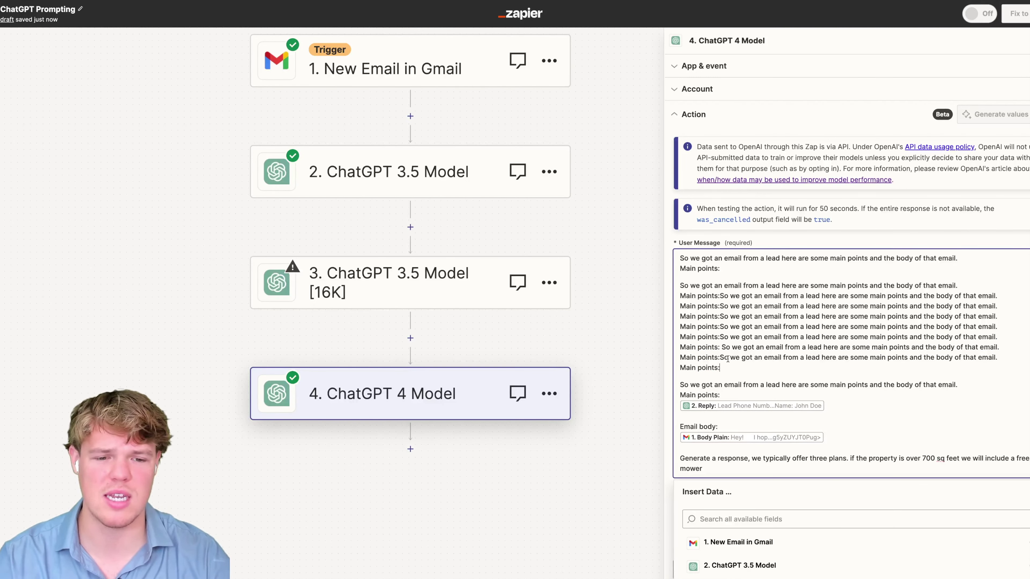
# - Delete the block of repeated "So we got an email from a lead" sentences between the first and last copies in the ChatGPT 4 Model prompt
pyautogui.moveTo(735, 366); pyautogui.dragTo(685, 285)
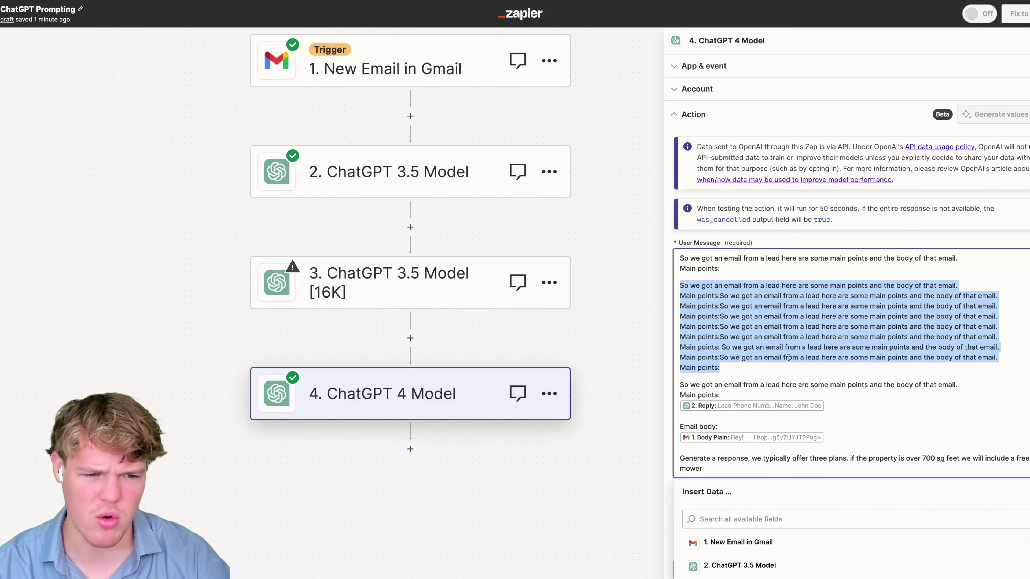
pyautogui.click(782, 359)
pyautogui.doubleClick(759, 337)
pyautogui.press('BackSpace')
pyautogui.doubleClick(813, 357)
pyautogui.press('BackSpace')
pyautogui.moveTo(760, 374); pyautogui.dragTo(702, 285)
pyautogui.press('BackSpace')
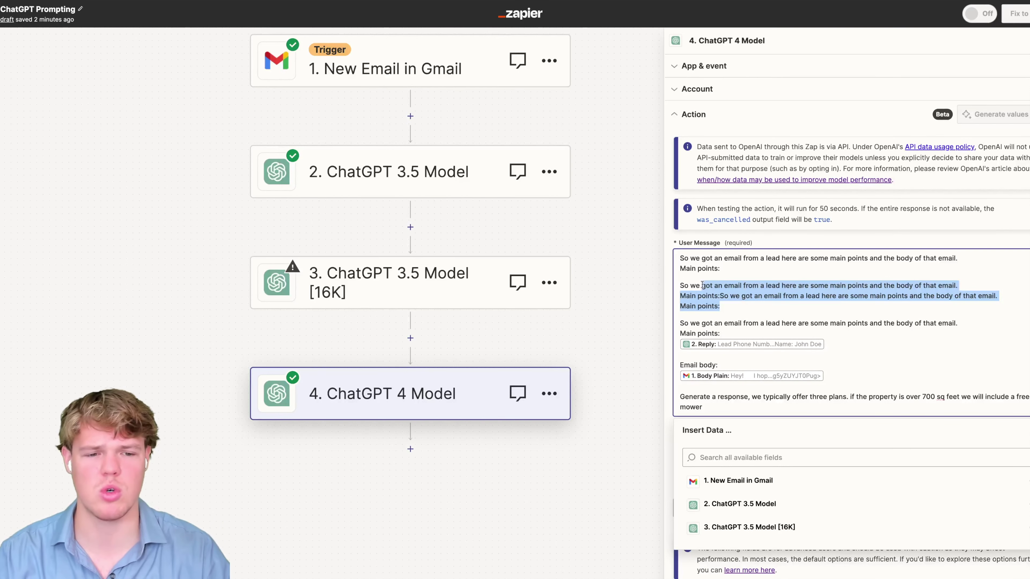
pyautogui.click(718, 291)
pyautogui.moveTo(721, 307); pyautogui.dragTo(677, 285)
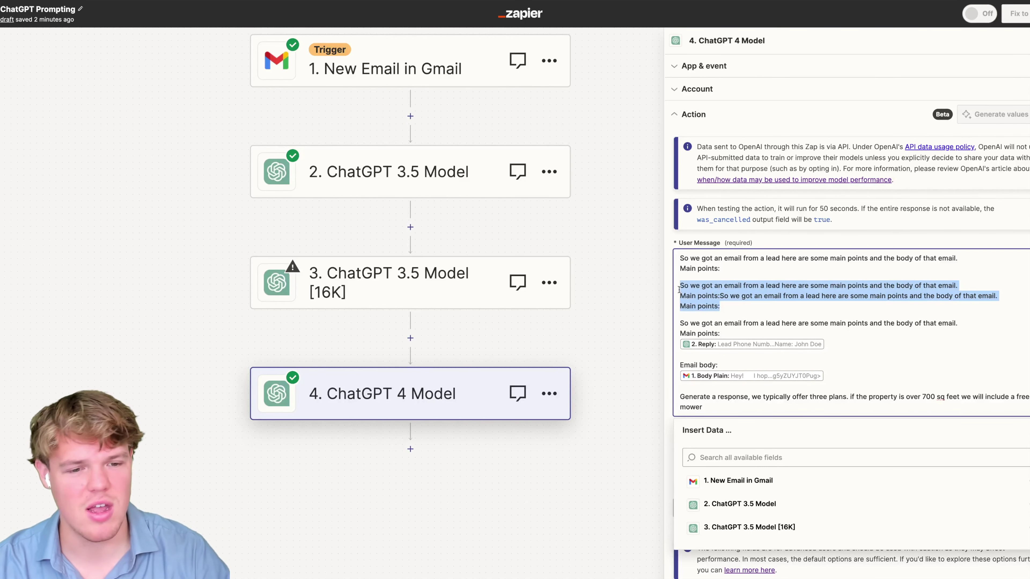
pyautogui.press('BackSpace')
pyautogui.press('BackSpace')
pyautogui.press('BackSpace')
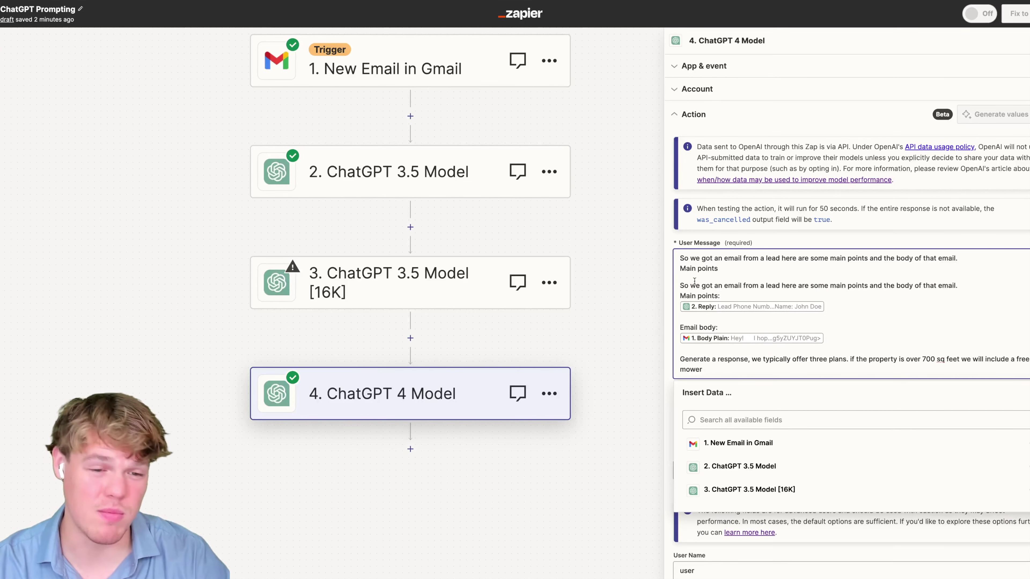
# - Delete the extra opening lead sentence, its "Main points" label and the blank line at the start of the prompt
pyautogui.moveTo(718, 269); pyautogui.dragTo(682, 257)
pyautogui.press('BackSpace')
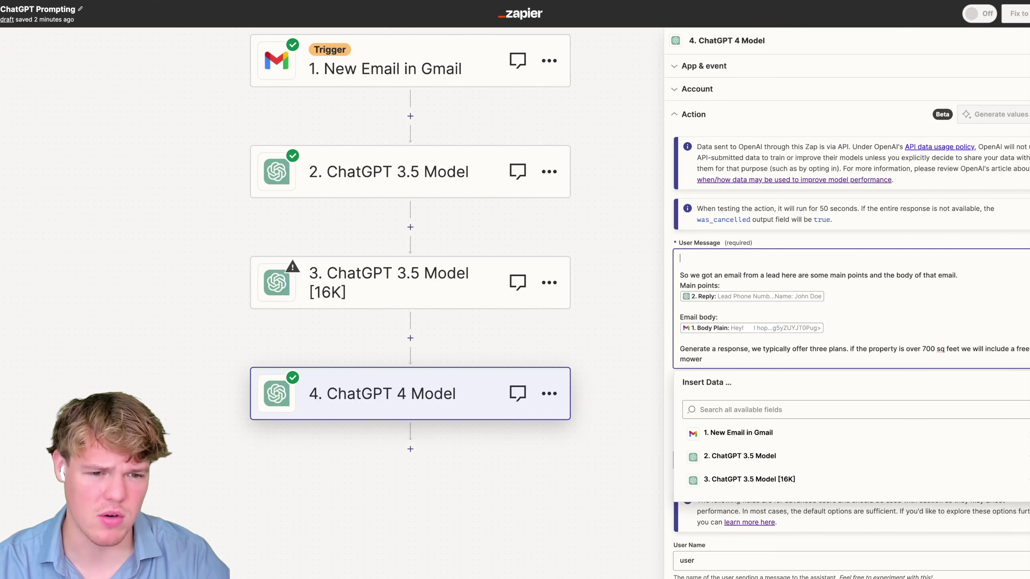
pyautogui.press('Delete')
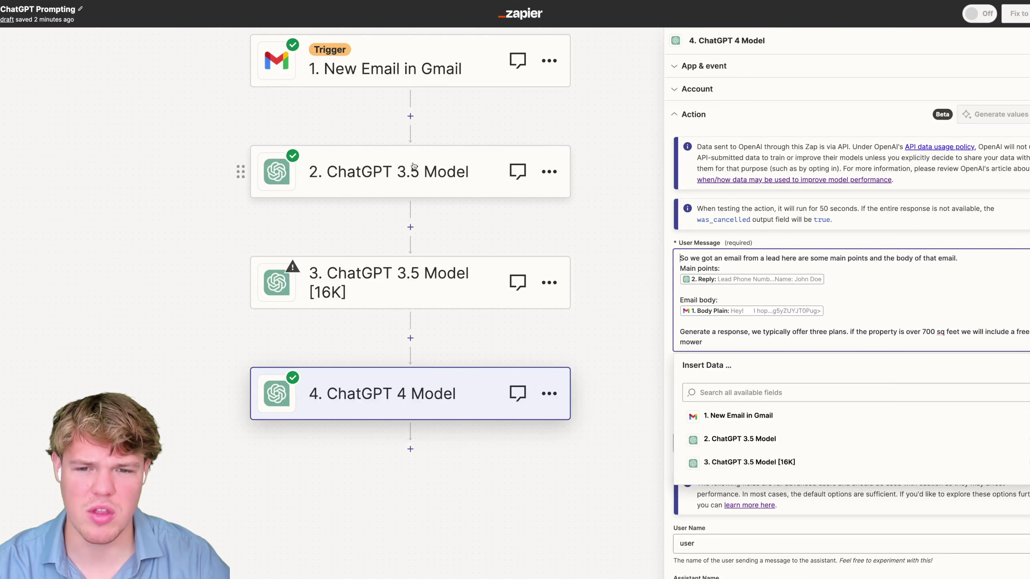
# - Copy the Context line from the User Message of the ChatGPT 3.5 Model step
pyautogui.click(629, 254)
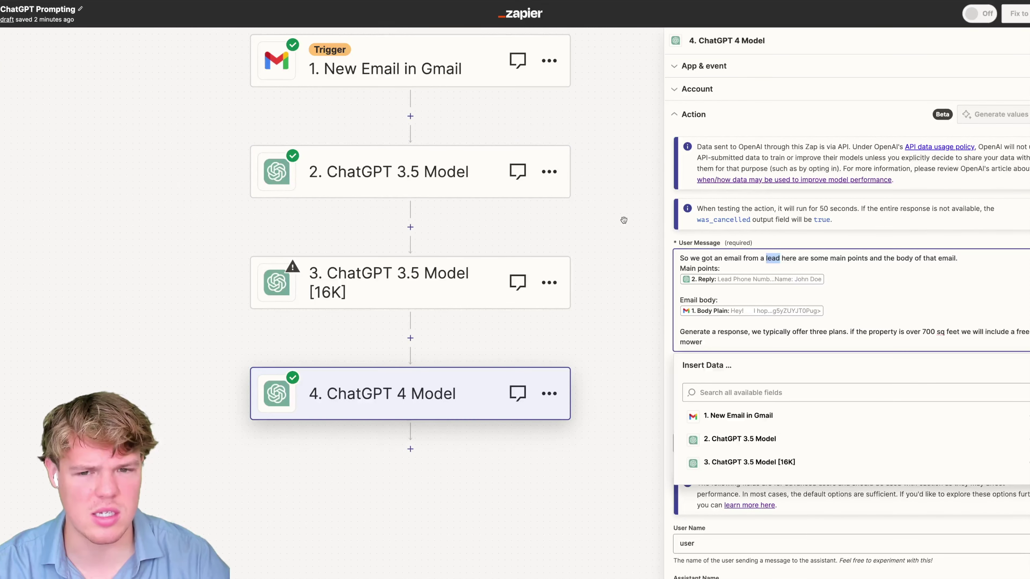
pyautogui.click(464, 172)
pyautogui.click(725, 257)
pyautogui.hotkey('ctrl', 'a')
pyautogui.moveTo(964, 258); pyautogui.dragTo(673, 255)
pyautogui.hotkey('ctrl', 'c')
# - Replace the opening sentence of the ChatGPT 4 Model's User Message with the copied Context line about lawn mowing, followed by a blank line
pyautogui.click(414, 391)
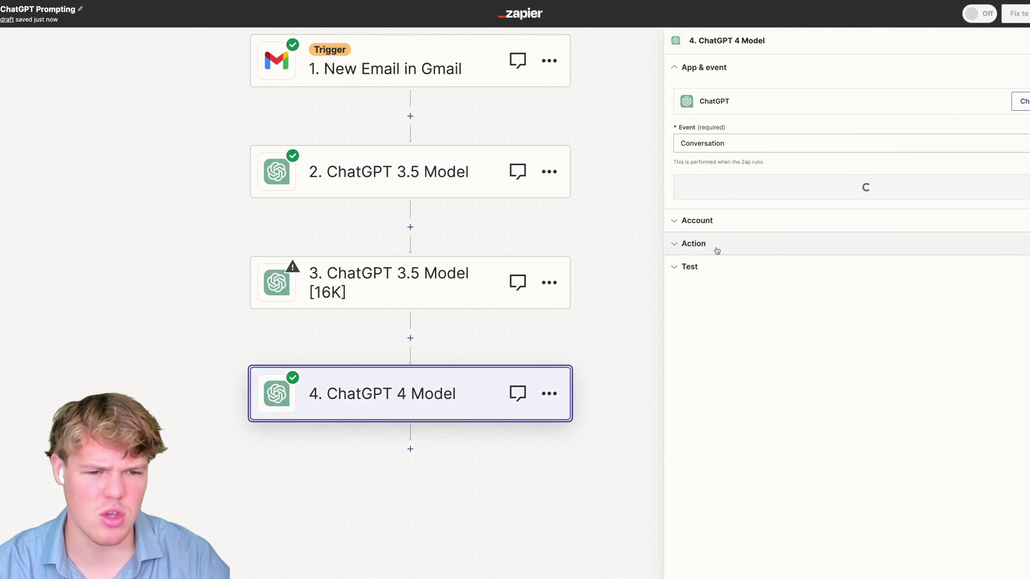
pyautogui.click(725, 251)
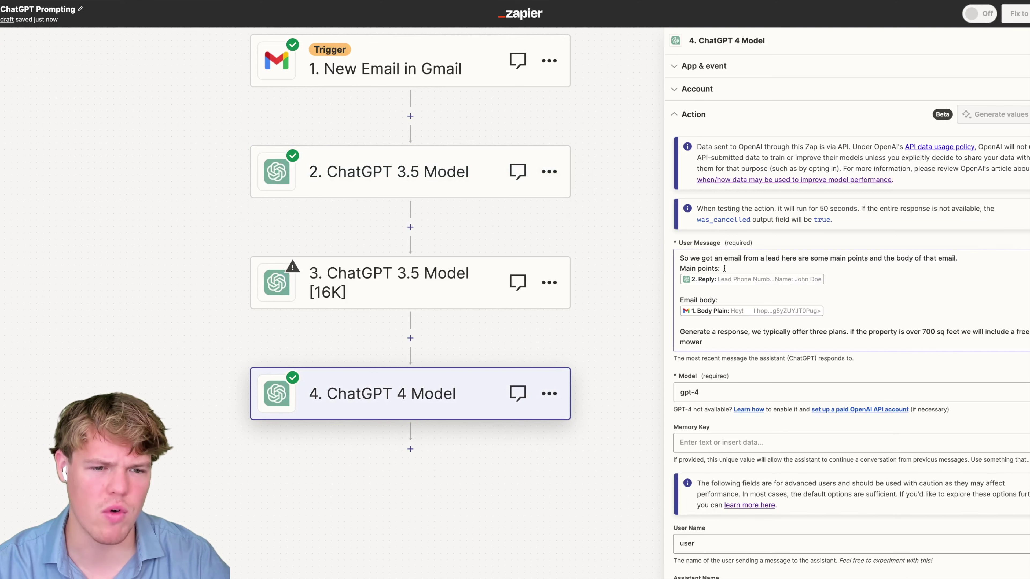
pyautogui.click(818, 255)
pyautogui.tripleClick(837, 258)
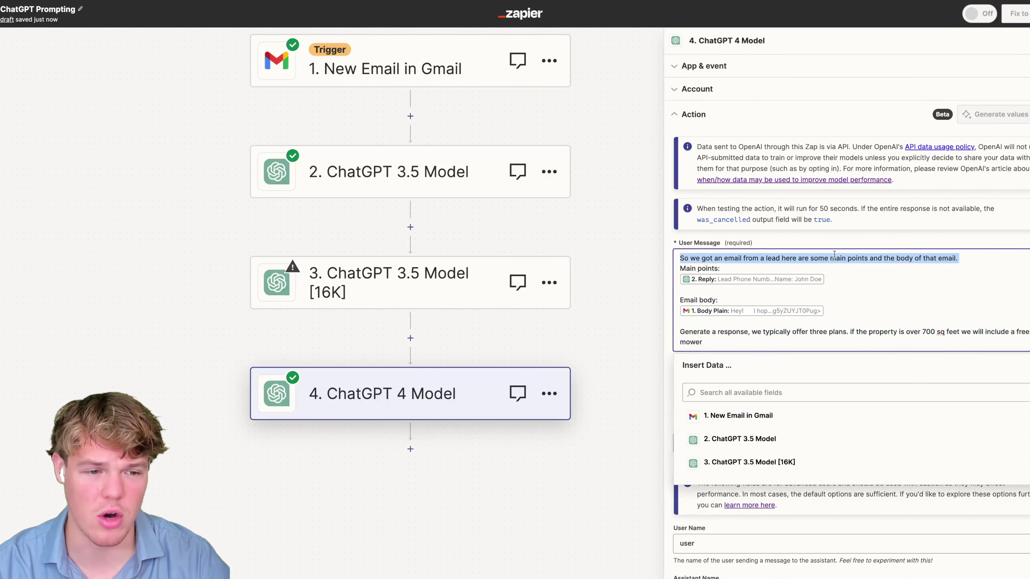
pyautogui.click(901, 258)
pyautogui.moveTo(961, 258); pyautogui.dragTo(680, 253)
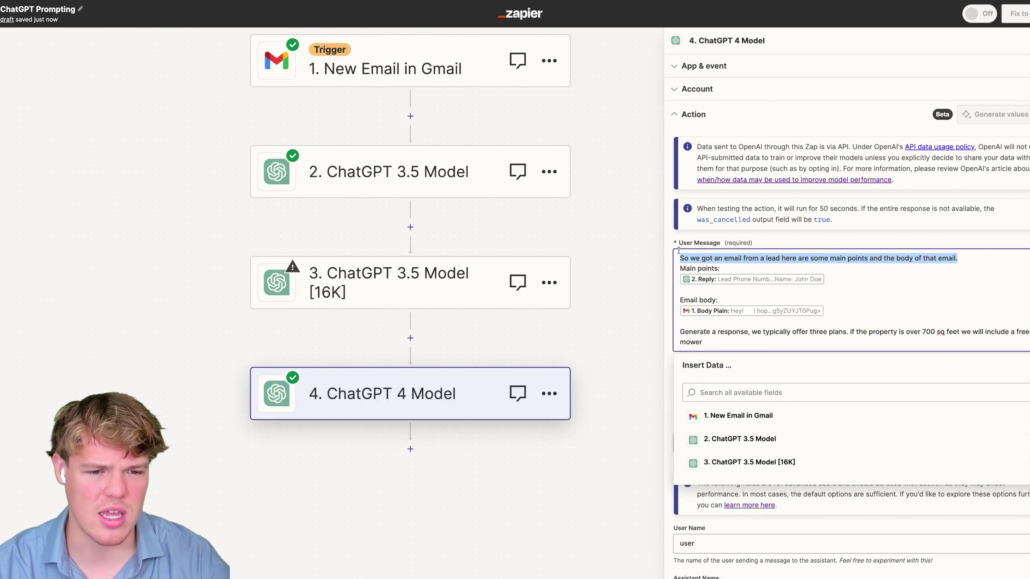
pyautogui.hotkey('ctrl', 'v')
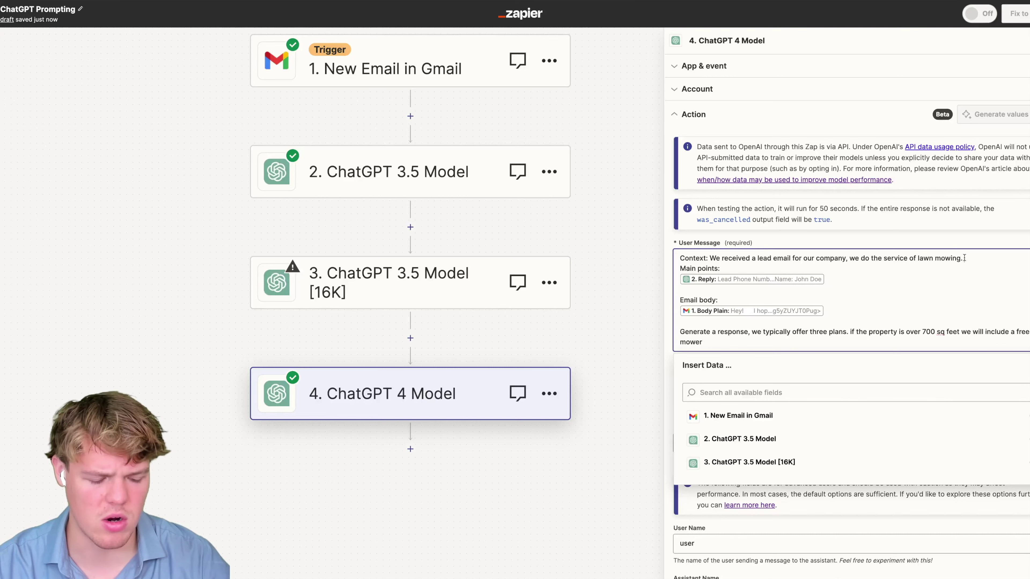
pyautogui.press('Return')
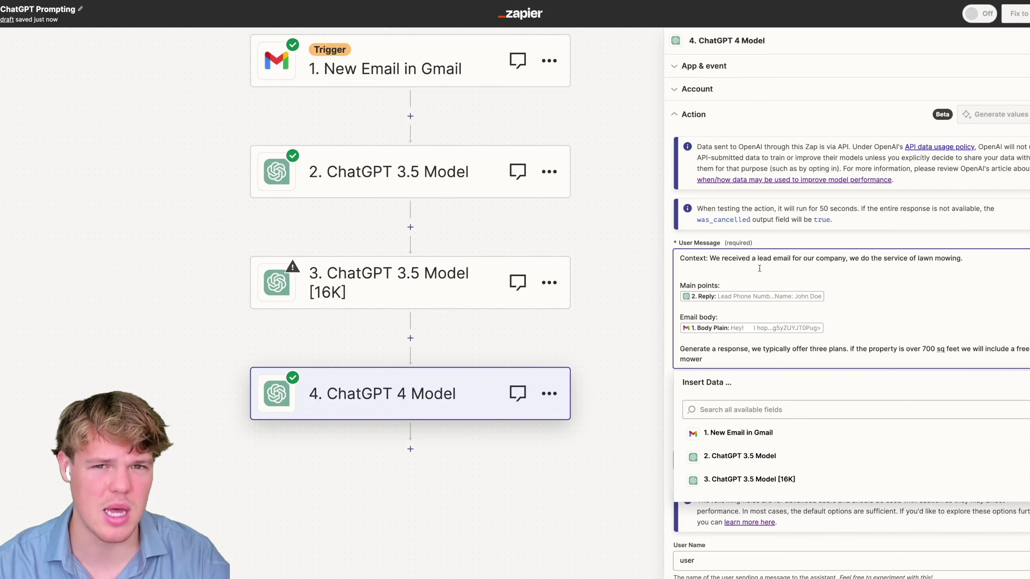
# - Examine the prompt's structure: the Context line, the main points and email body section, and the response instructions
pyautogui.moveTo(683, 255); pyautogui.dragTo(850, 259)
pyautogui.moveTo(706, 349); pyautogui.dragTo(772, 352)
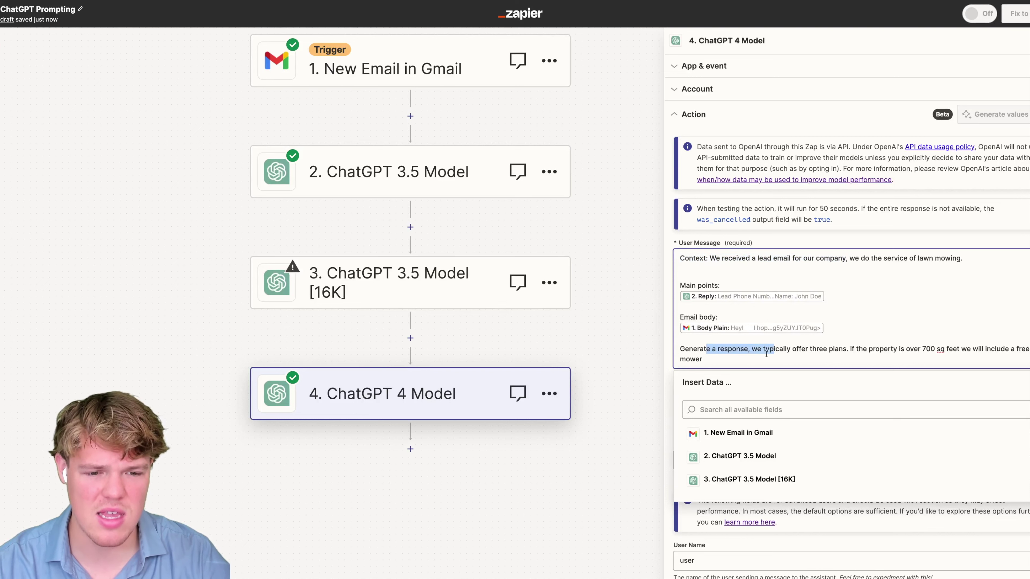
pyautogui.click(779, 275)
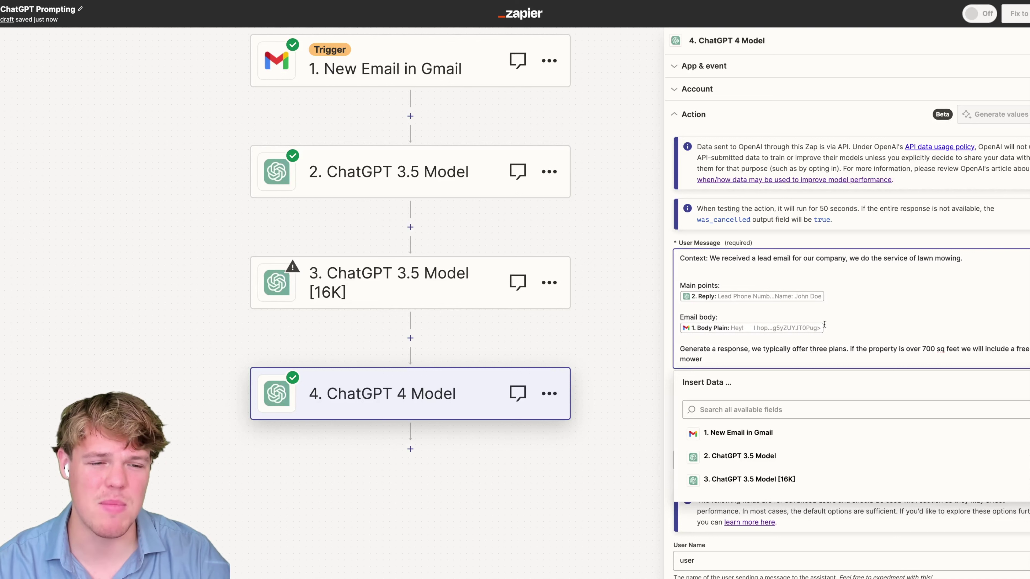
pyautogui.moveTo(683, 260); pyautogui.dragTo(963, 259)
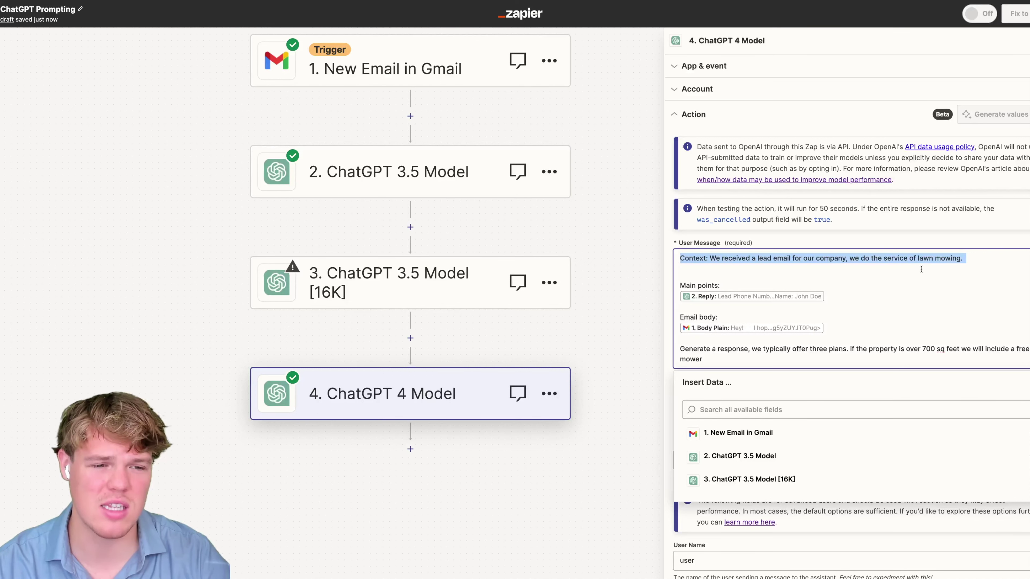
pyautogui.click(964, 259)
pyautogui.moveTo(797, 326); pyautogui.dragTo(832, 281)
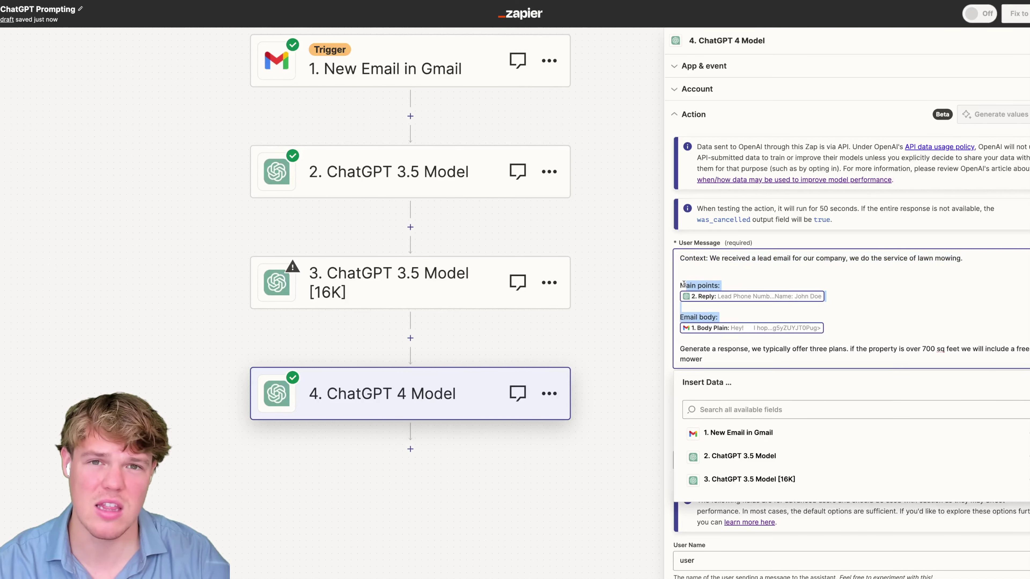
pyautogui.click(832, 281)
pyautogui.moveTo(684, 349); pyautogui.dragTo(732, 362)
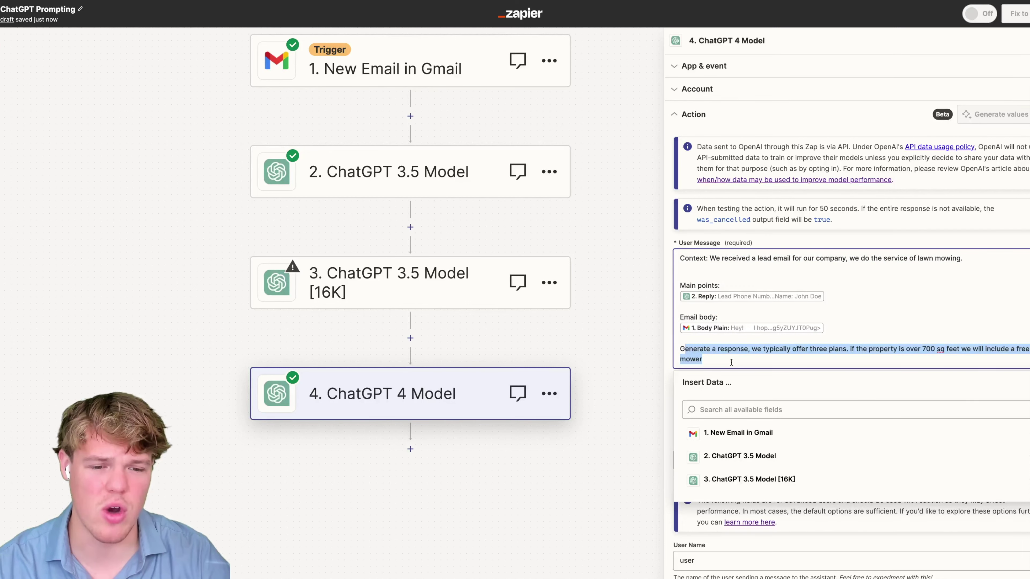
pyautogui.click(715, 357)
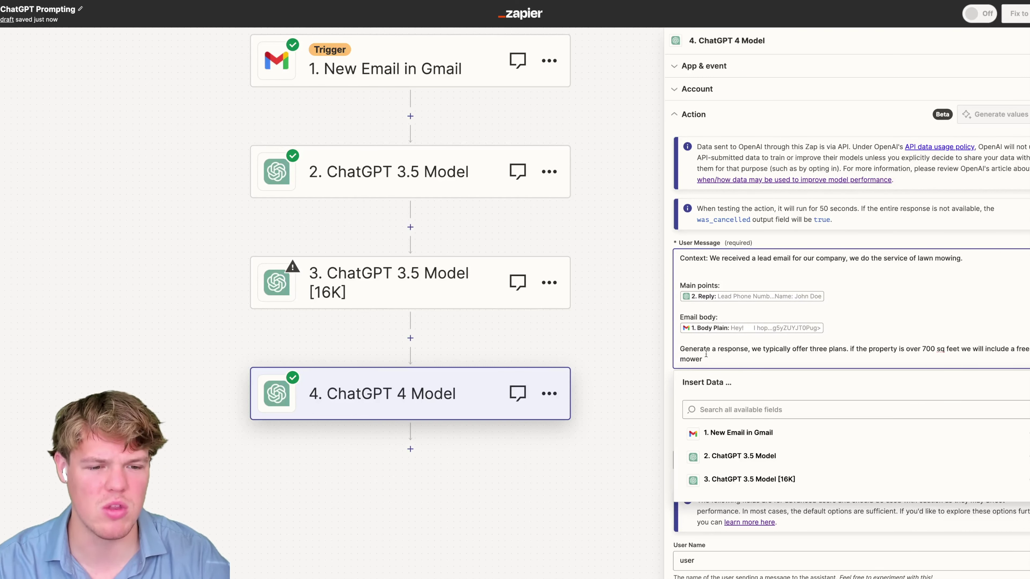
pyautogui.moveTo(714, 358); pyautogui.dragTo(684, 350)
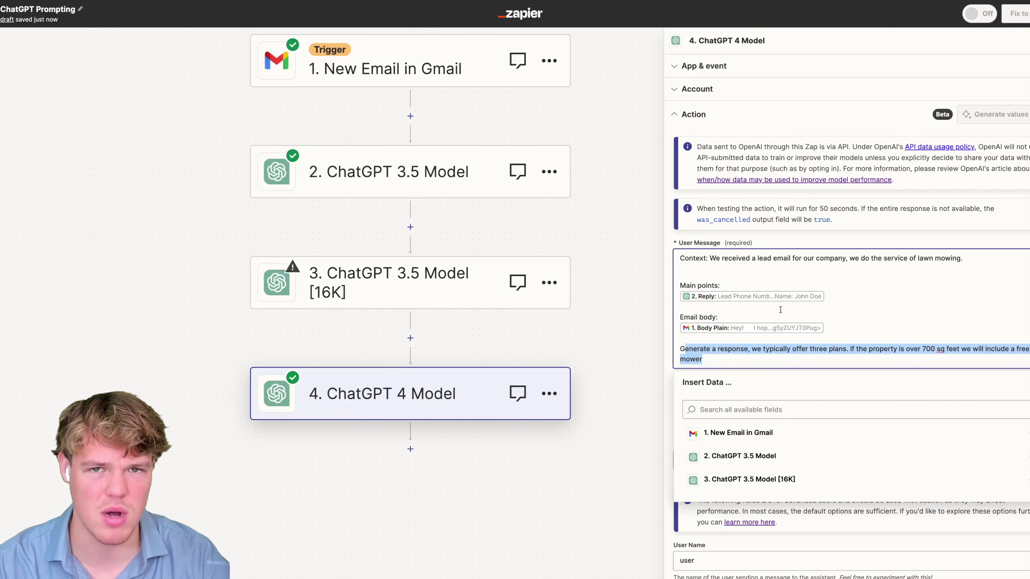
pyautogui.click(835, 281)
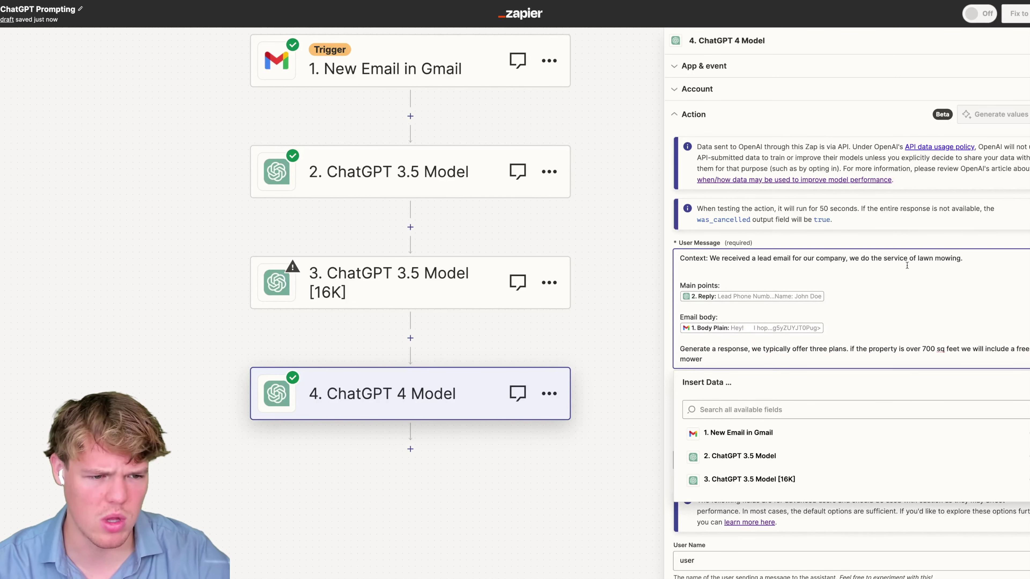
# - Replace the "Main points:" label and its ChatGPT 3.5 Reply field with the heading "Lead Email:"
pyautogui.click(836, 295)
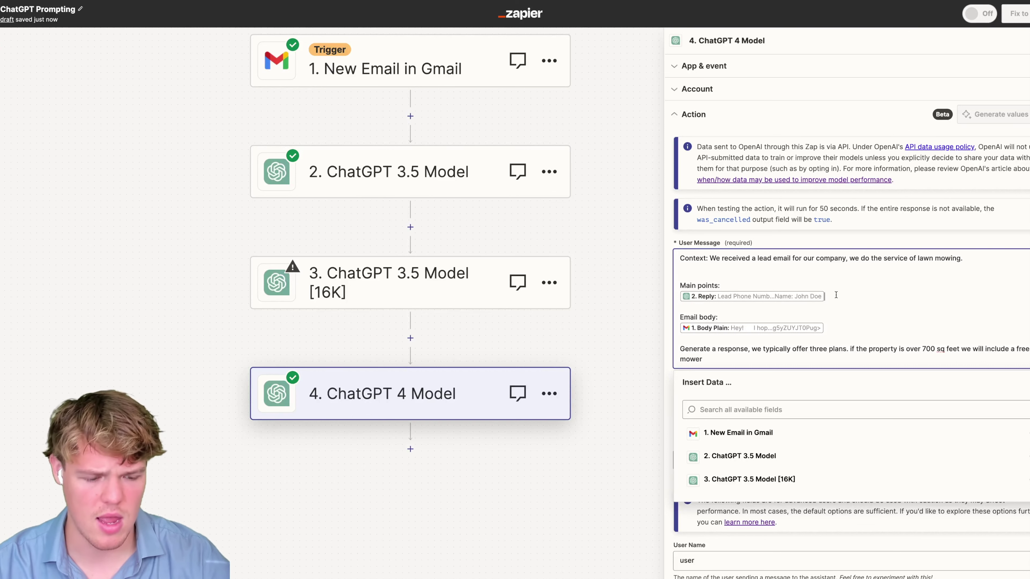
pyautogui.press('BackSpace')
pyautogui.press('BackSpace')
pyautogui.press('BackSpace')
pyautogui.press('BackSpace')
pyautogui.press('BackSpace')
pyautogui.press('BackSpace')
pyautogui.press('BackSpace')
pyautogui.press('BackSpace')
pyautogui.press('BackSpace')
pyautogui.press('BackSpace')
pyautogui.press('BackSpace')
pyautogui.press('BackSpace')
pyautogui.press('BackSpace')
pyautogui.press('BackSpace')
pyautogui.press('BackSpace')
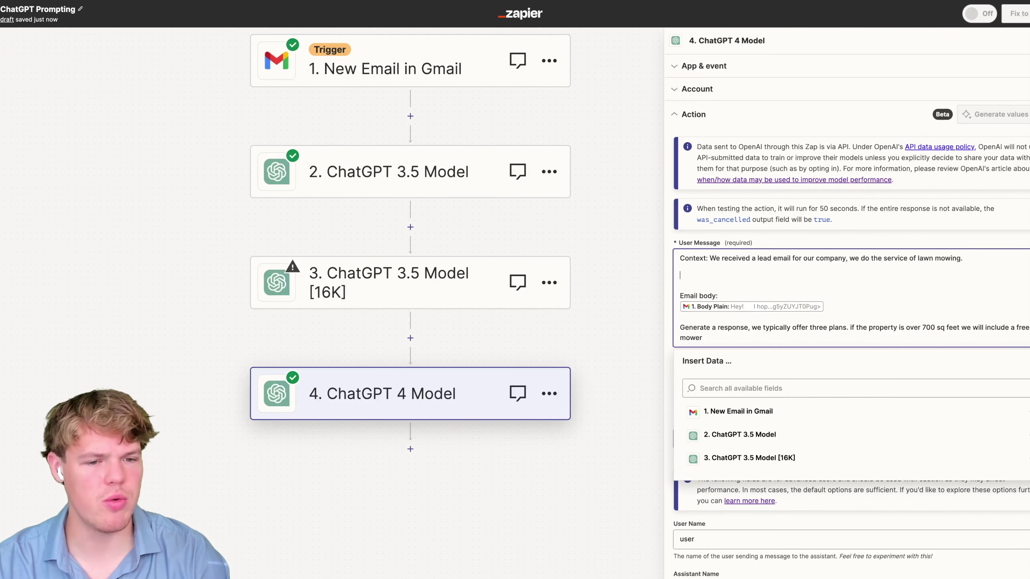
pyautogui.write('Lead Em')
pyautogui.press('BackSpace')
pyautogui.press('BackSpace')
pyautogui.press('BackSpace')
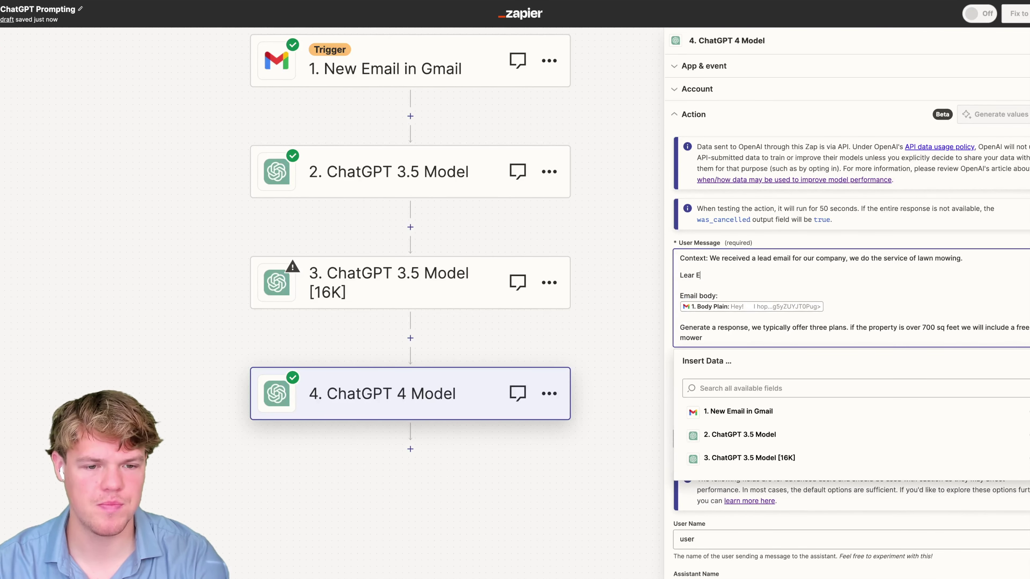
pyautogui.write('Email:')
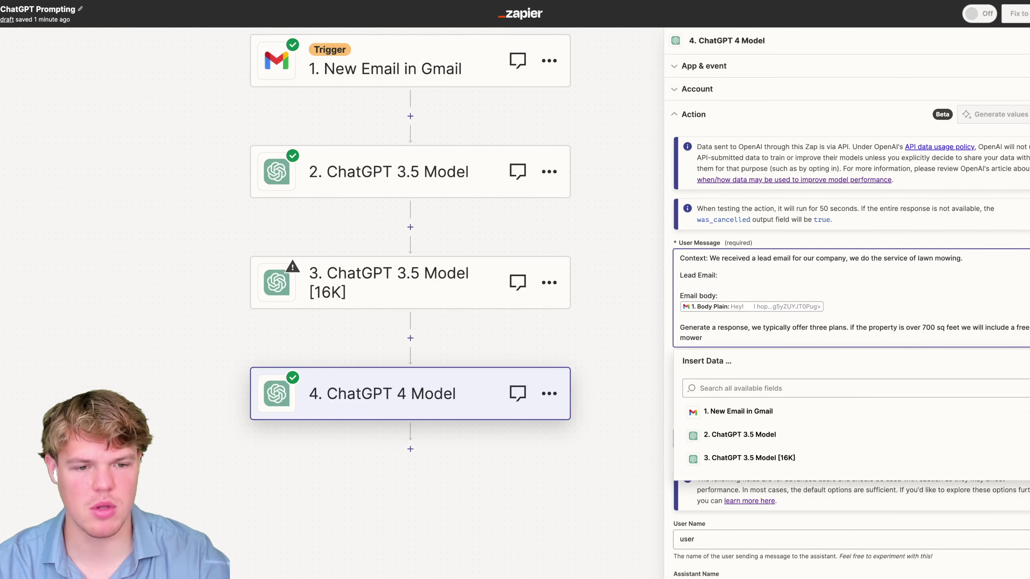
# - Remove the Body Plain field, add an "Email Subject:" line under "Lead Email:", and capitalize the body label as "Email Body:"
pyautogui.click(679, 307)
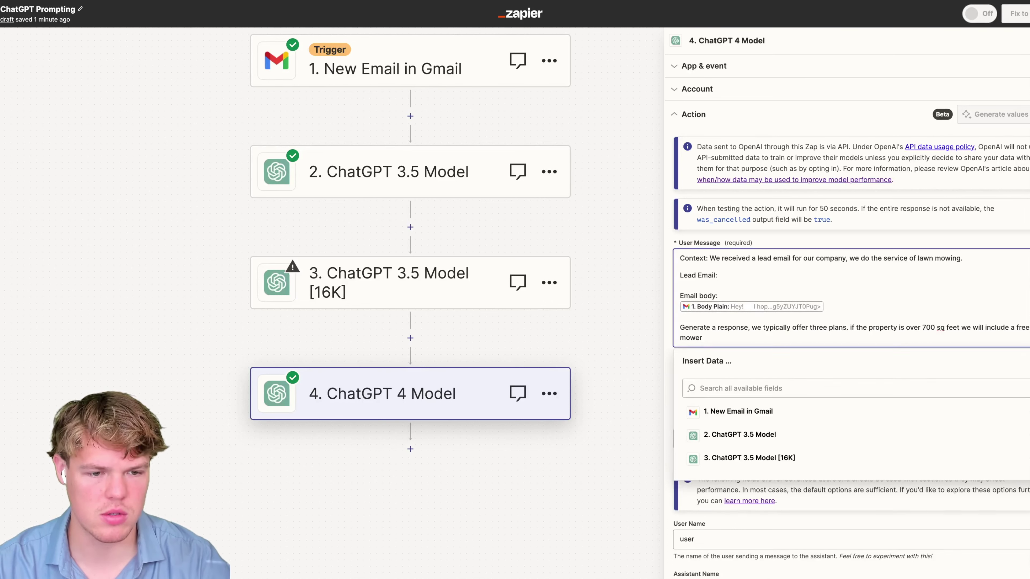
pyautogui.press('BackSpace')
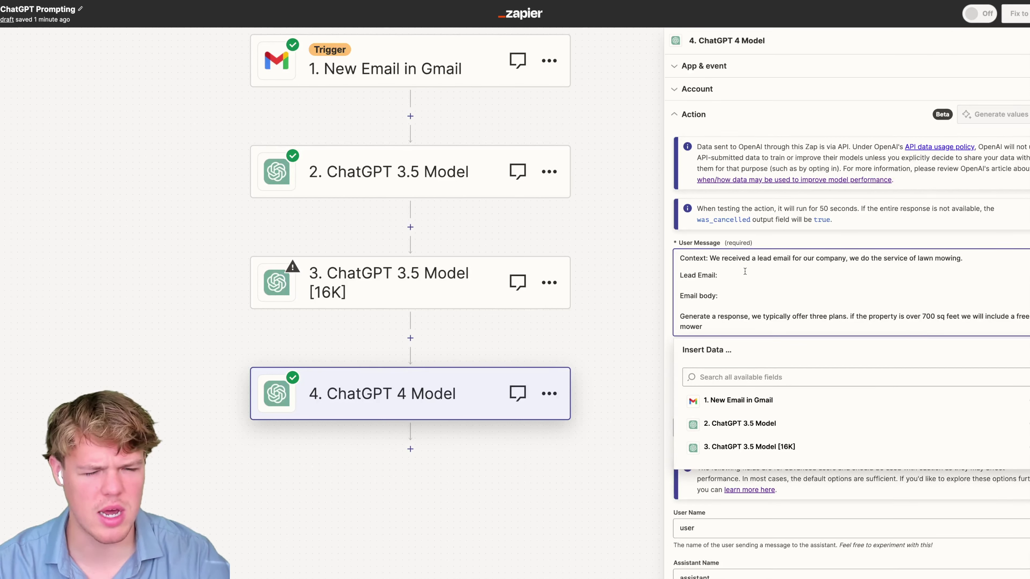
pyautogui.write('E')
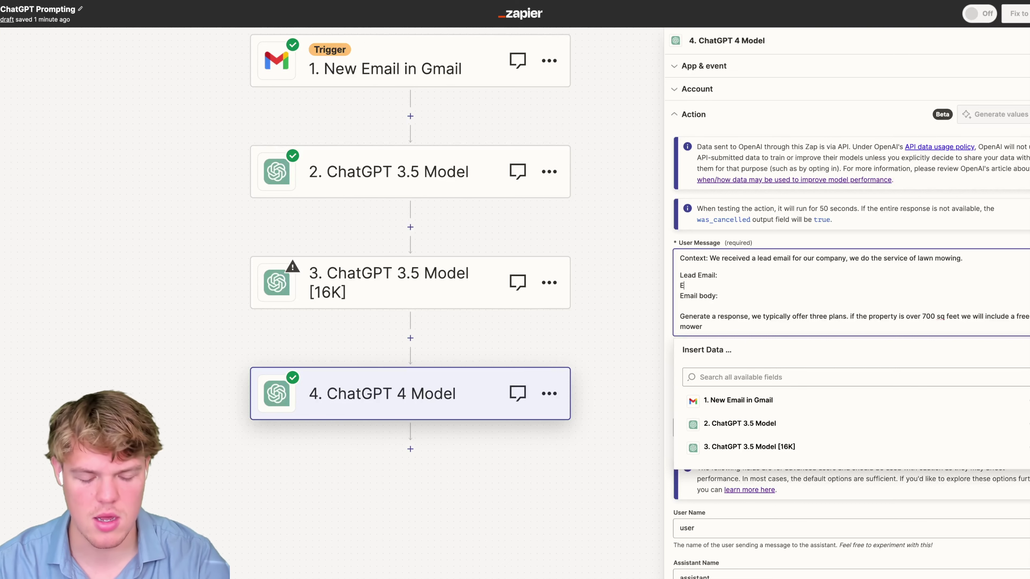
pyautogui.write('mail Subject:')
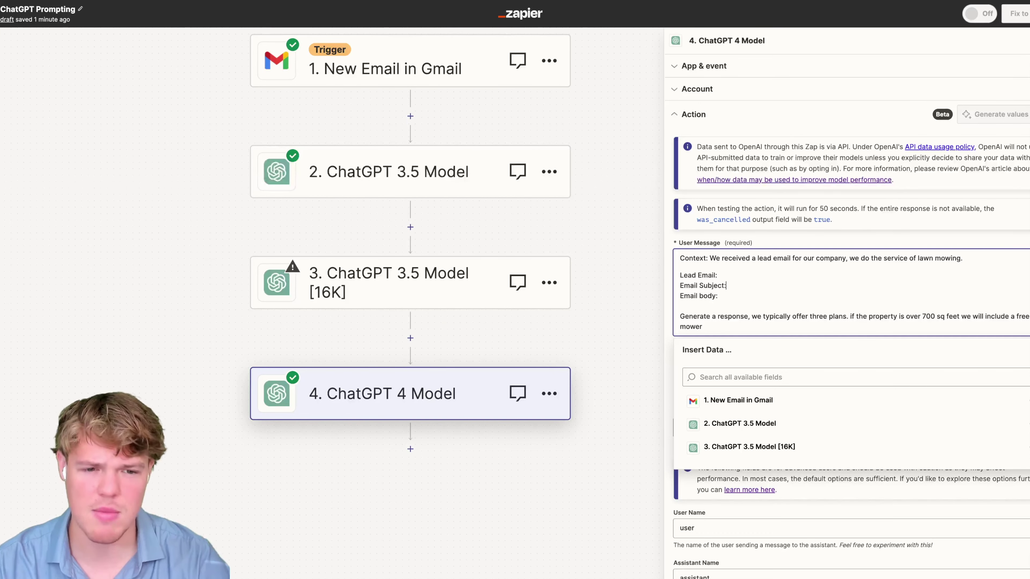
pyautogui.click(702, 296)
pyautogui.press('BackSpace')
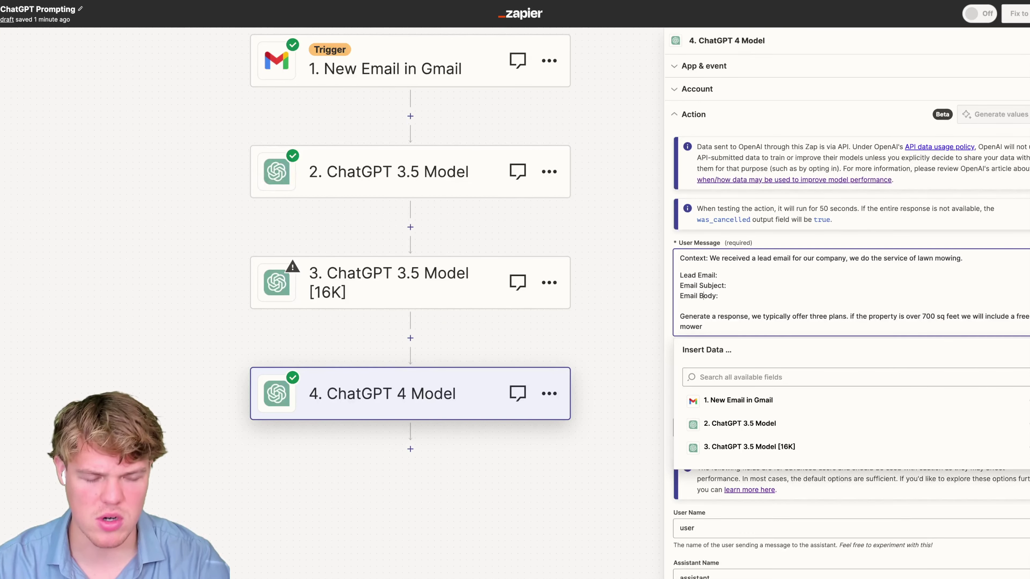
# - Shorten the two labels to "Subject:" and "Body:" and add empty parentheses after each
pyautogui.moveTo(700, 297); pyautogui.dragTo(680, 286)
pyautogui.press('BackSpace')
pyautogui.press('BackSpace')
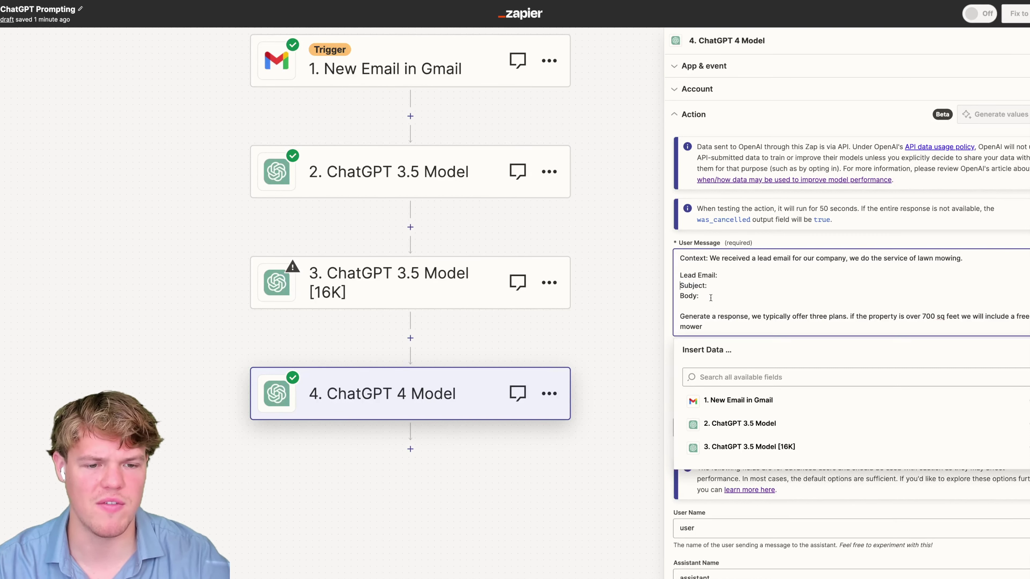
pyautogui.click(731, 282)
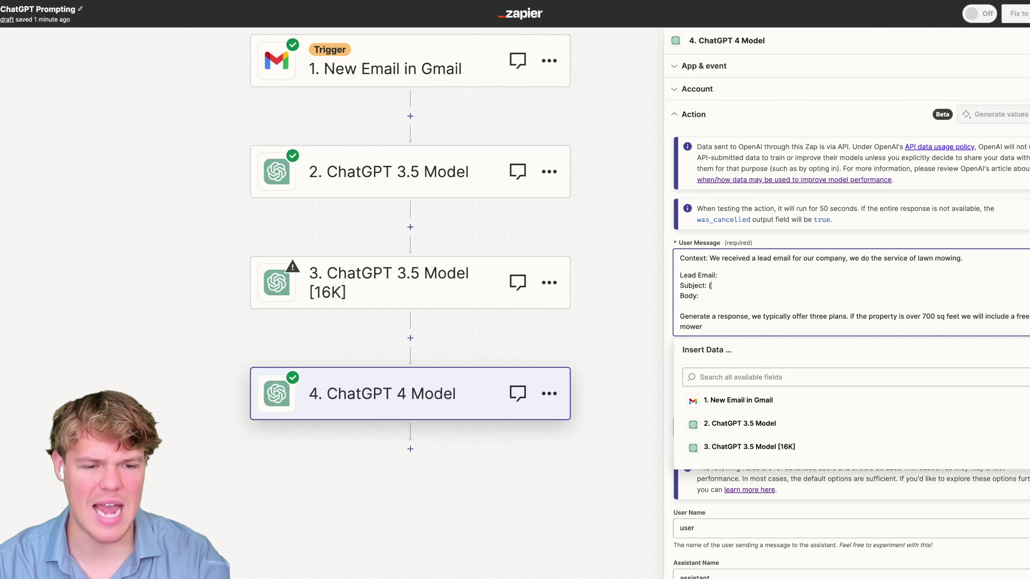
pyautogui.click(722, 294)
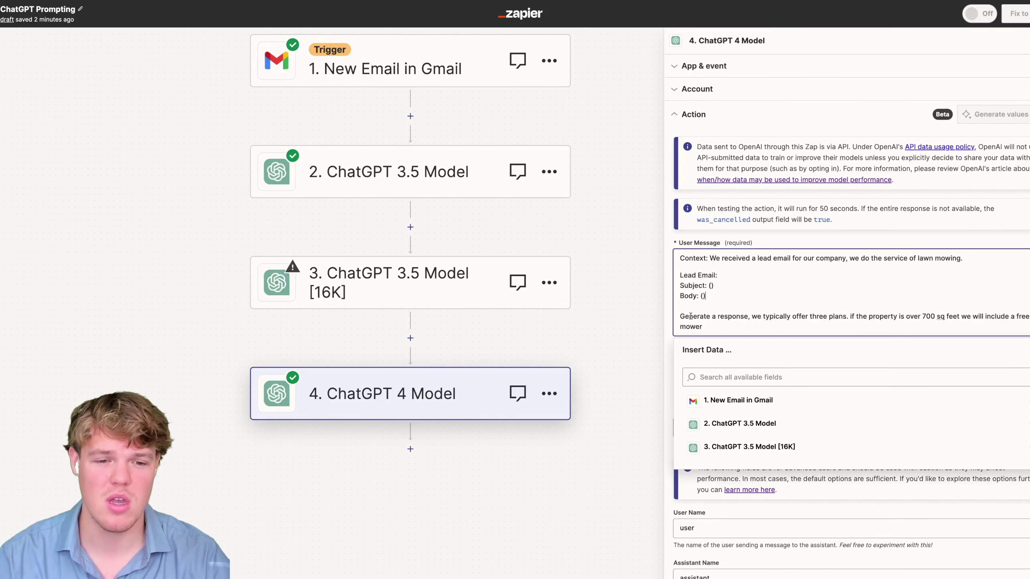
# - Insert the Gmail trigger's Subject field in the Subject parentheses and its Body Plain field in the Body parentheses
pyautogui.moveTo(680, 316); pyautogui.dragTo(713, 326)
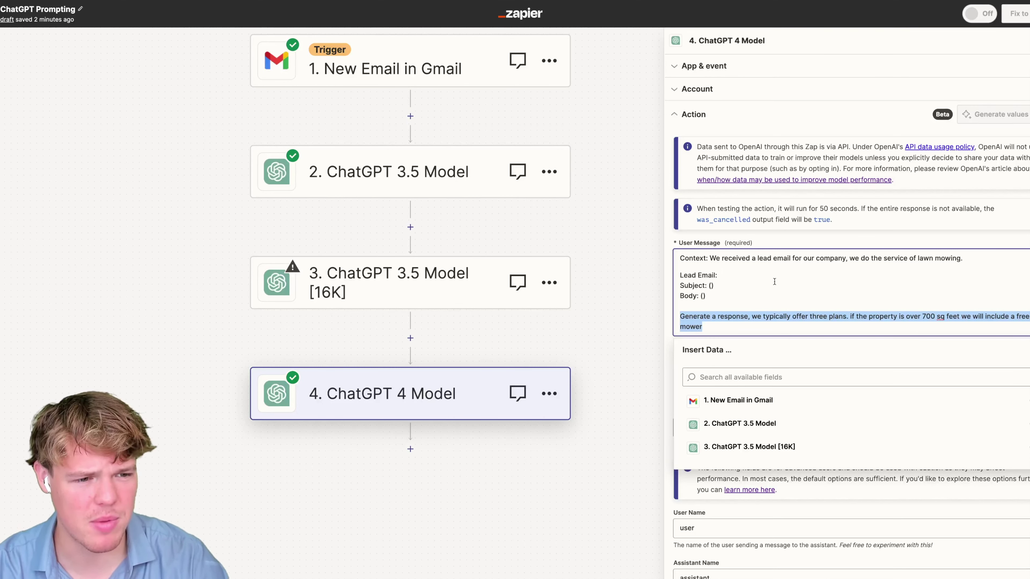
pyautogui.click(709, 287)
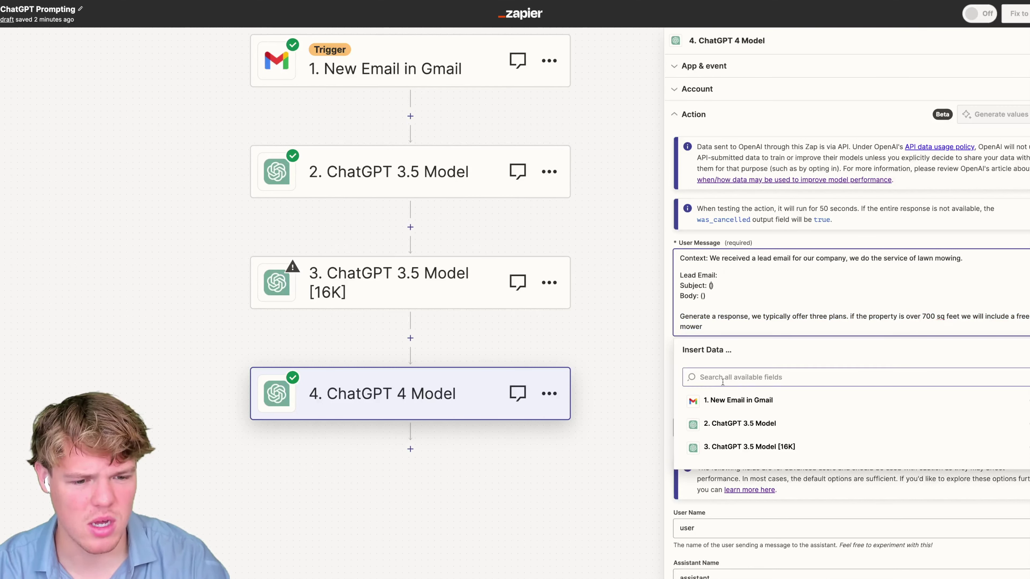
pyautogui.click(742, 402)
pyautogui.click(744, 442)
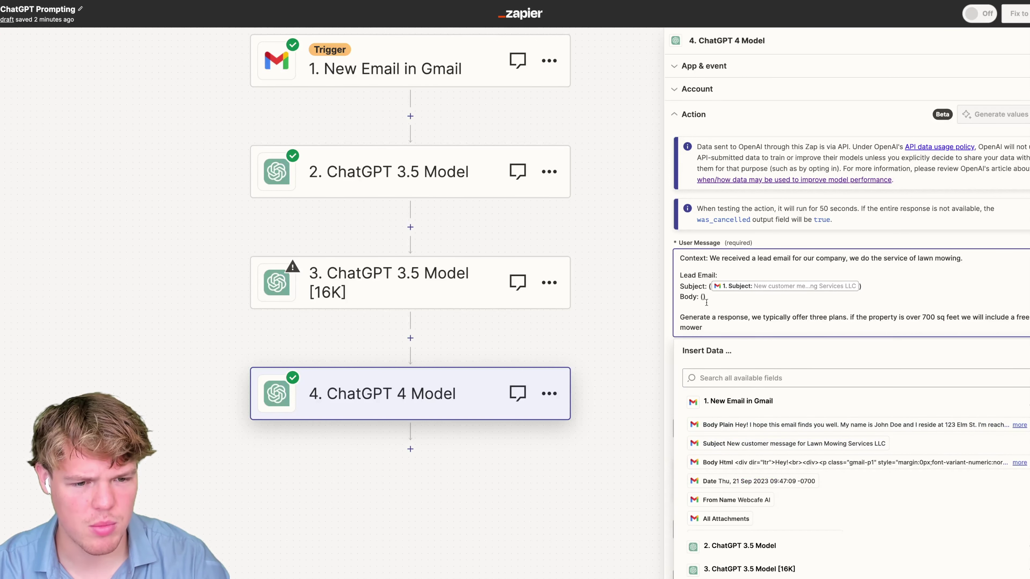
pyautogui.click(743, 425)
# - Replace the old response instructions at the prompt's end with "Generate a subject line and email body responding to this lead email."
pyautogui.moveTo(733, 327); pyautogui.dragTo(677, 323)
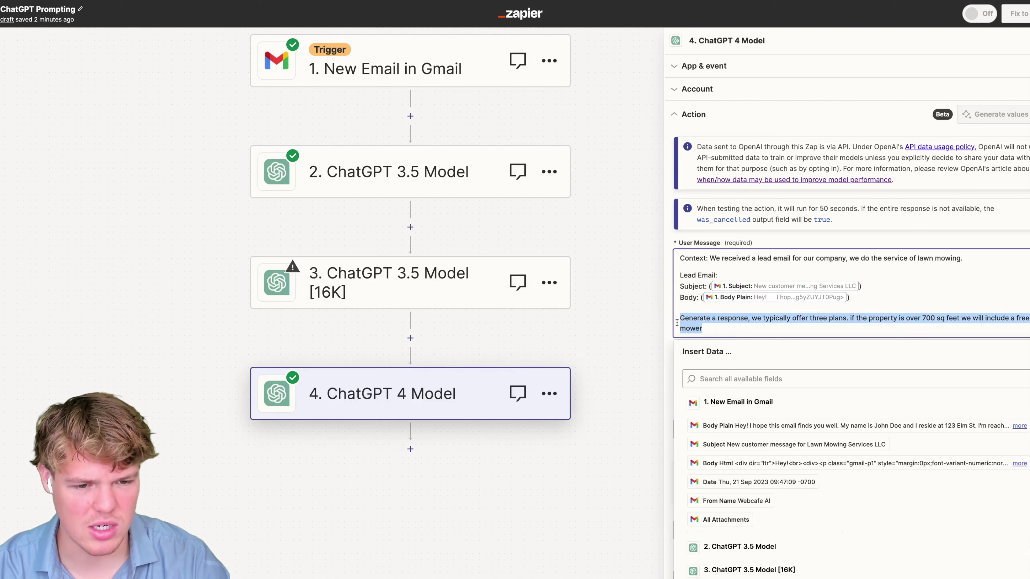
pyautogui.press('BackSpace')
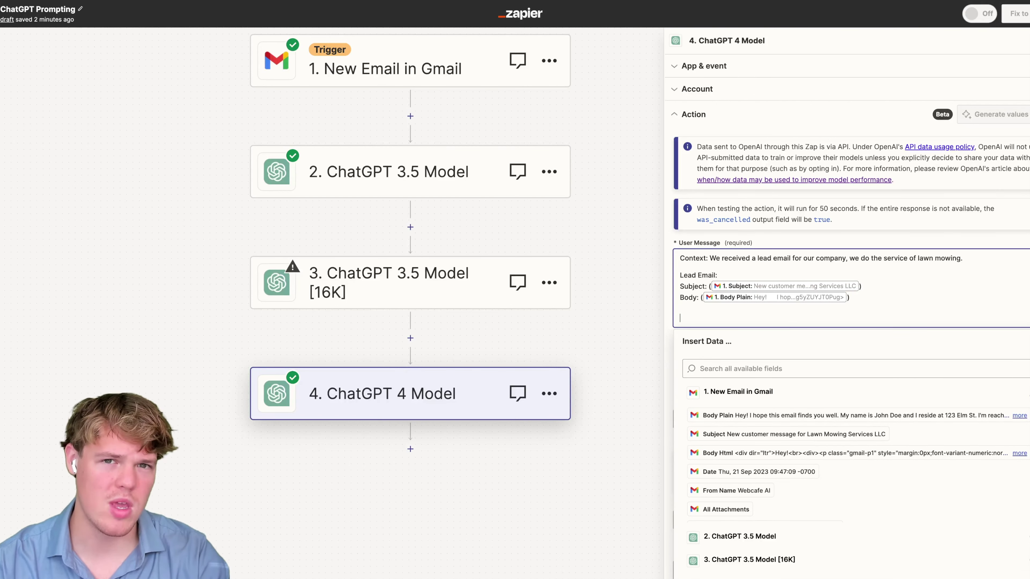
pyautogui.write('G')
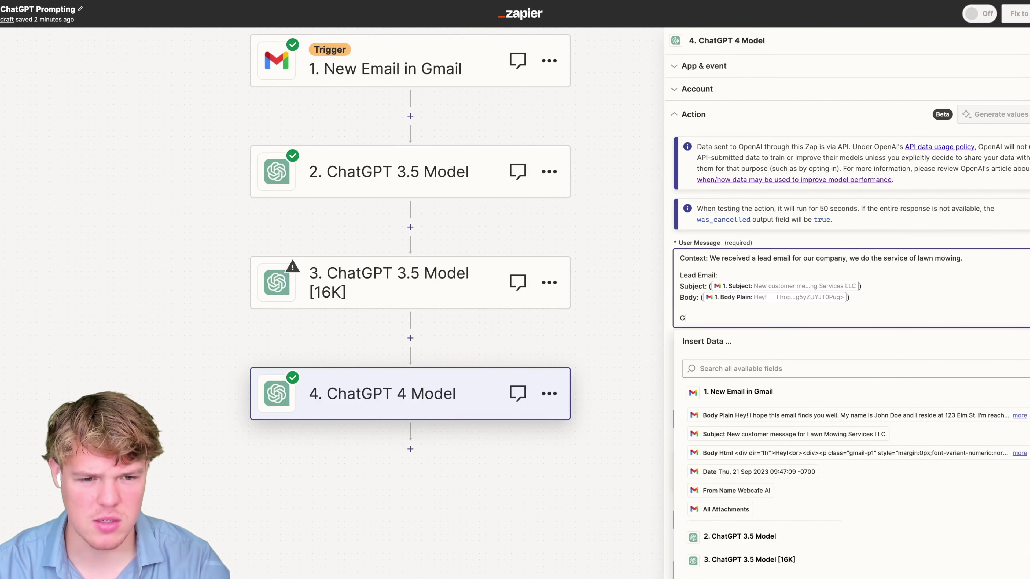
pyautogui.write('ener')
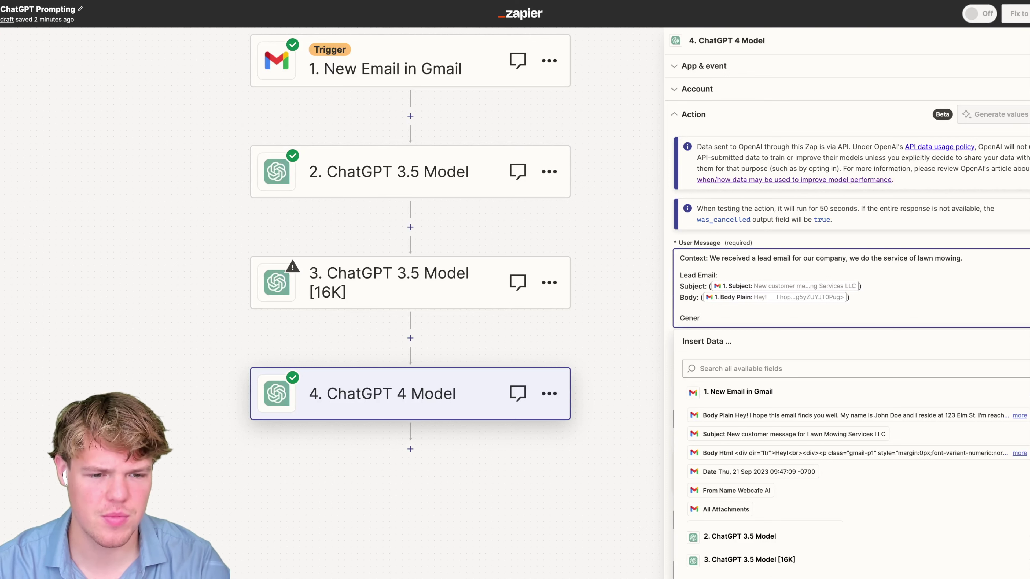
pyautogui.write('ate a')
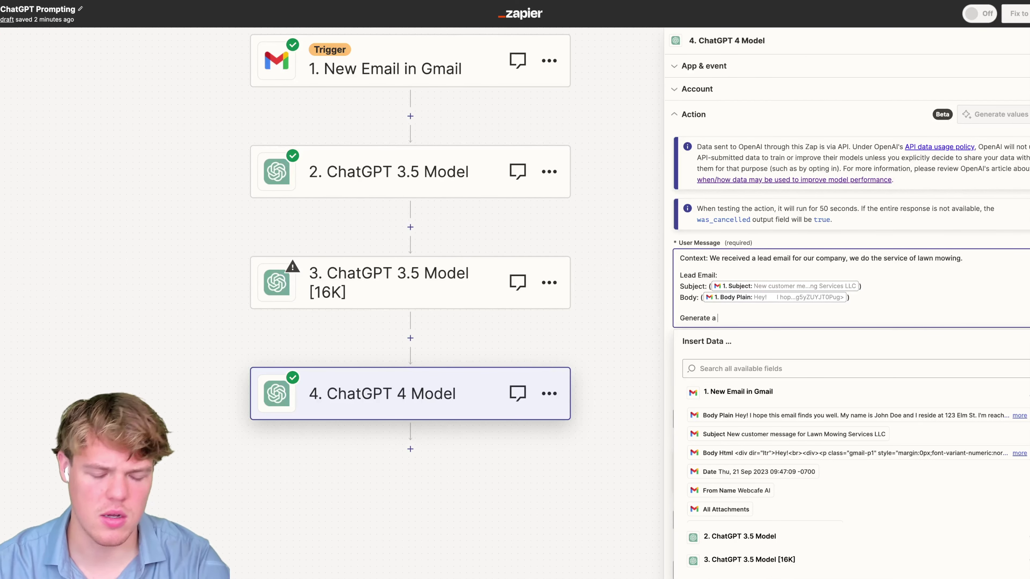
pyautogui.write('subject l')
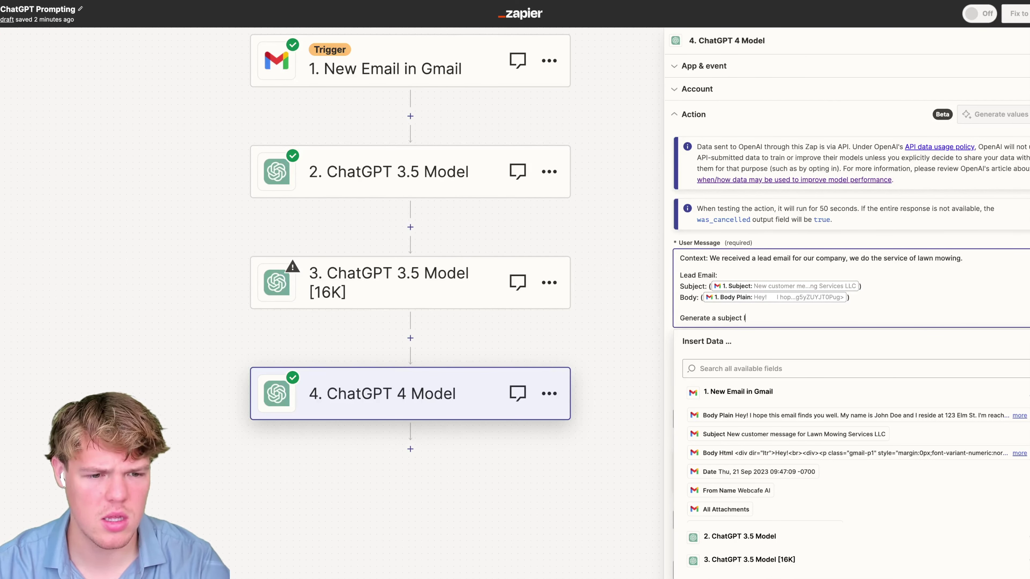
pyautogui.write('ine and ema')
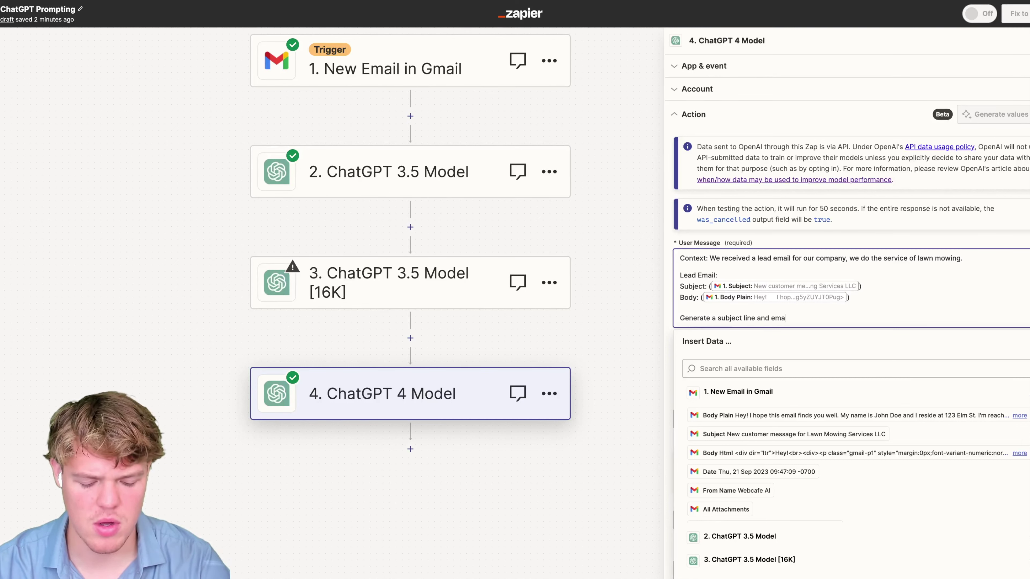
pyautogui.write('il body respo')
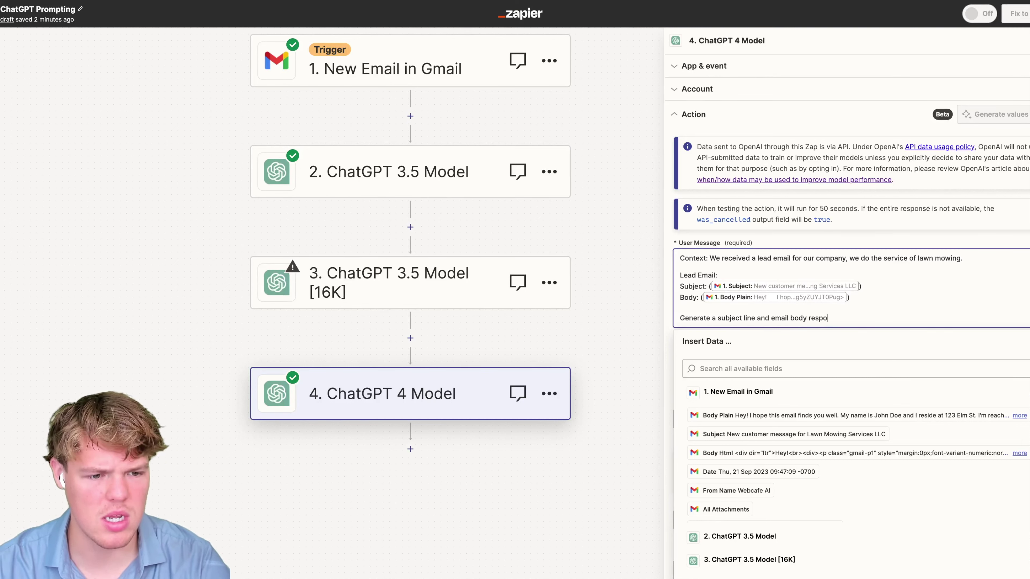
pyautogui.write('nding to this lead email')
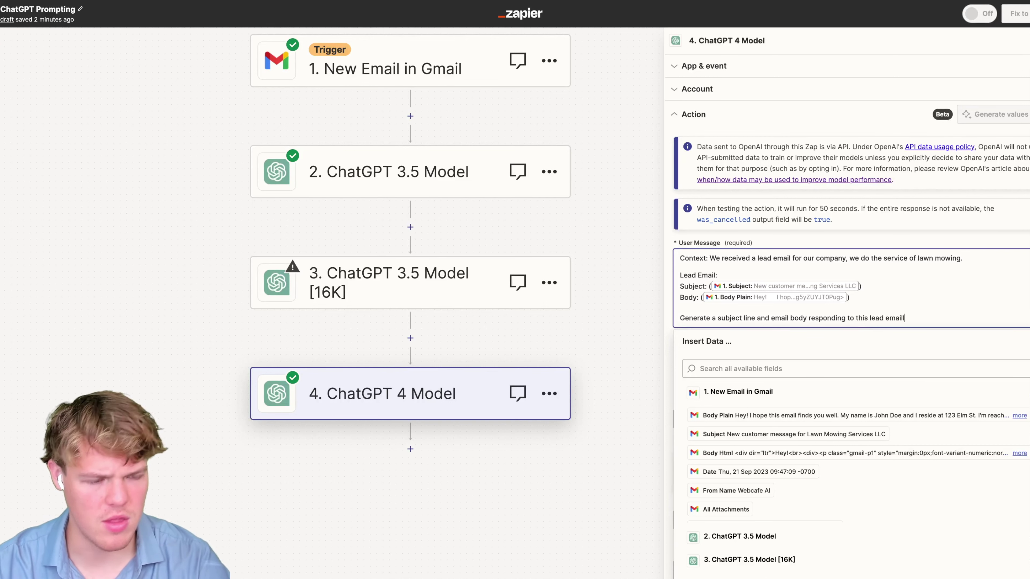
pyautogui.write('.')
# - Add the line "Parameters: We offer 3 different packages, if the lead has less than 2,000 sq feet of lawn. Offer the price 500 USD."
pyautogui.press('Return')
pyautogui.write('Parameters: We offer 3 t')
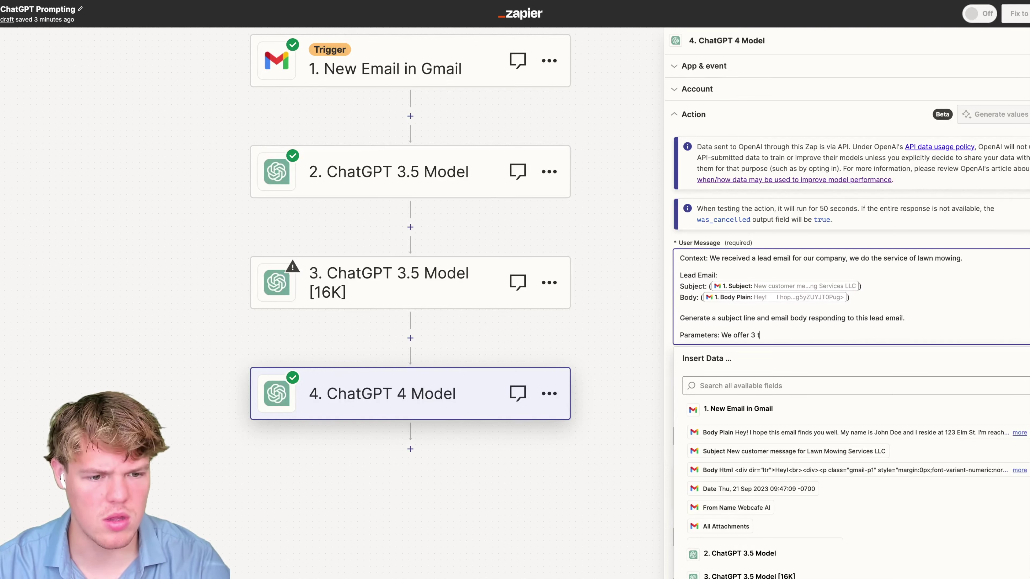
pyautogui.press('BackSpace')
pyautogui.write('different packages, if the lead')
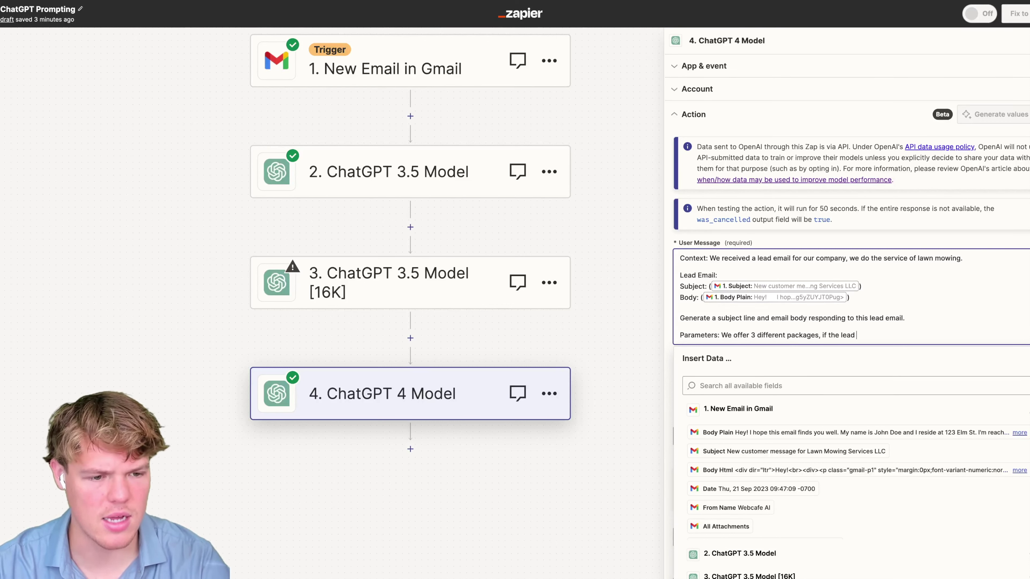
pyautogui.write(' has less than 2,000 sq feet of lawn.')
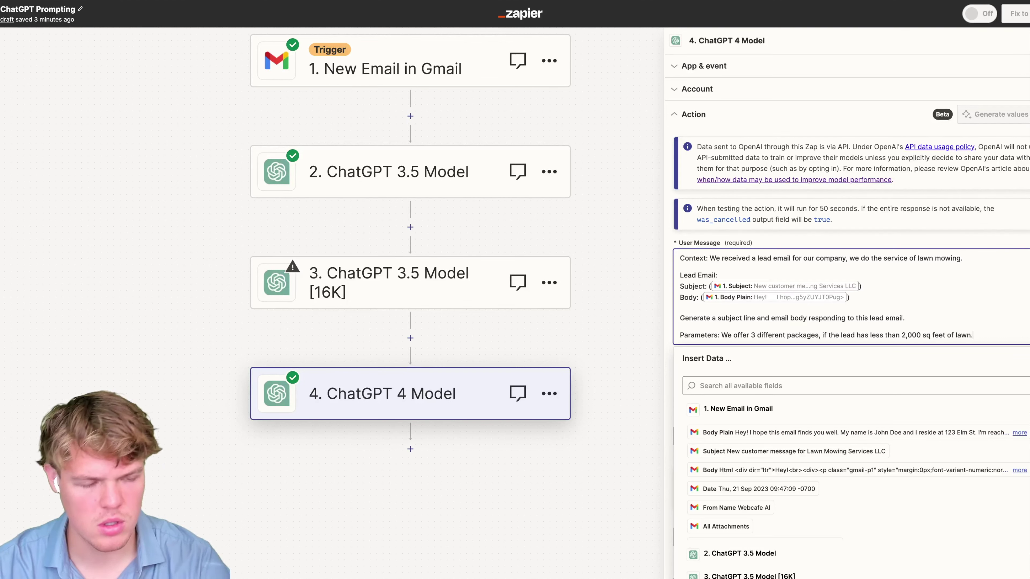
pyautogui.write('fer the price 5')
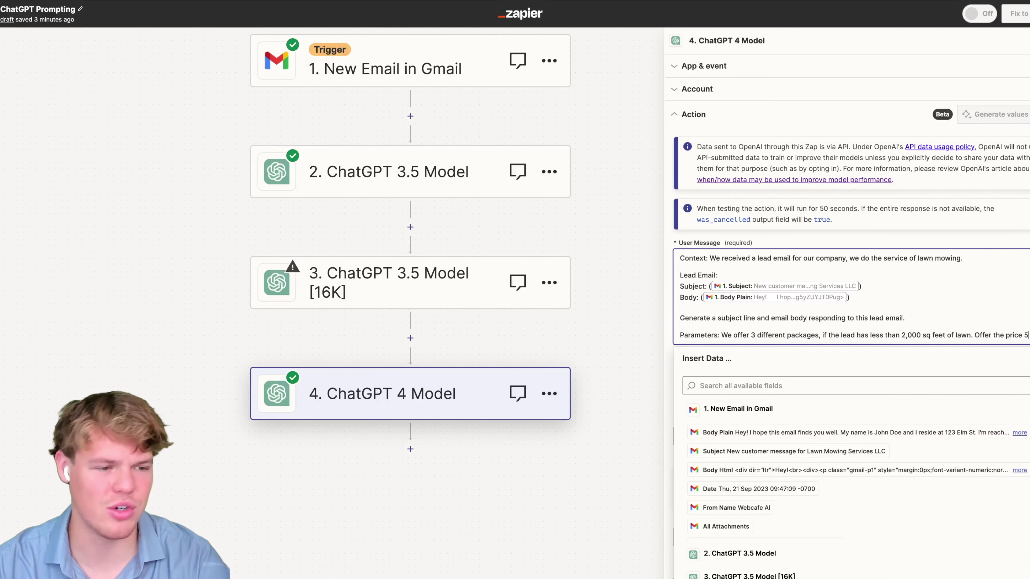
pyautogui.write('0 USD.')
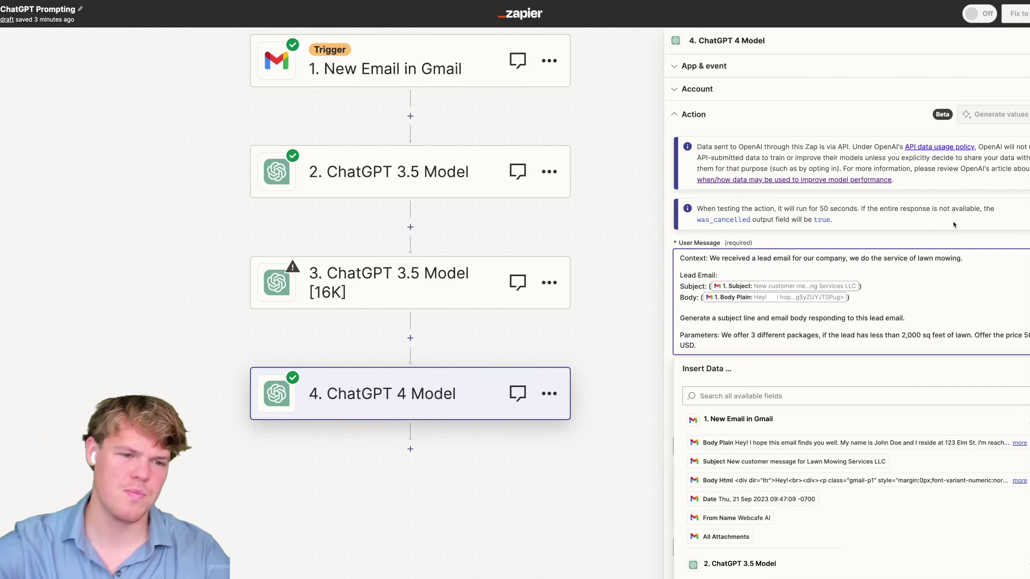
pyautogui.click(943, 225)
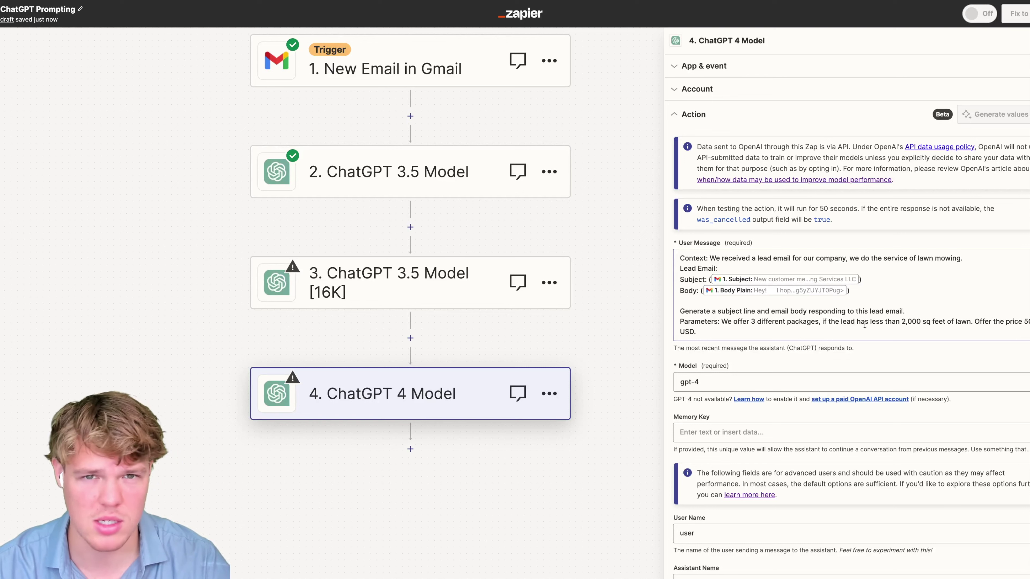
# - Set the Memory Key to "emresponse" and run the test of the ChatGPT 4 step
pyautogui.scroll(-1, 795, 357)
pyautogui.click(719, 410)
pyautogui.write('em')
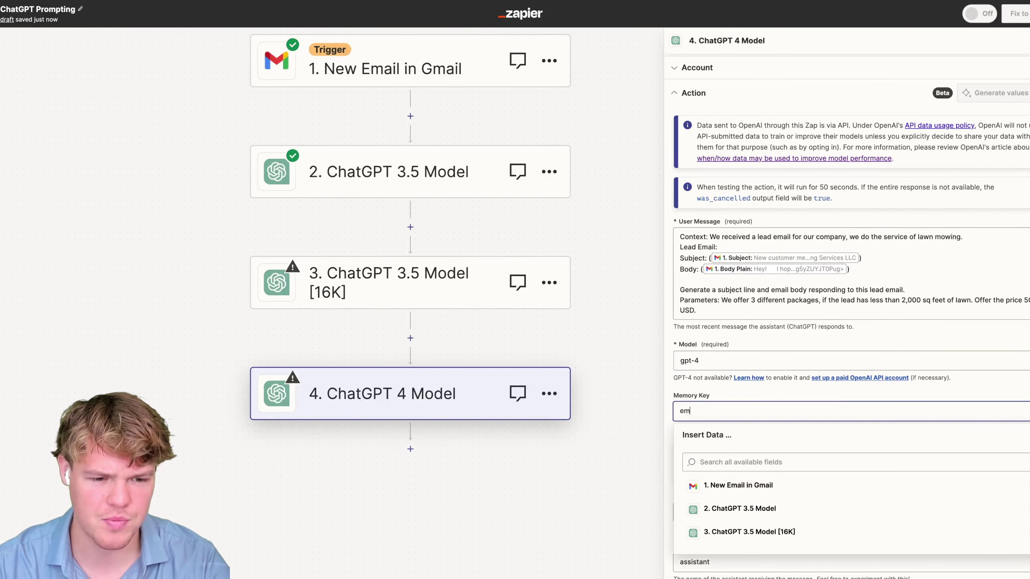
pyautogui.write('response')
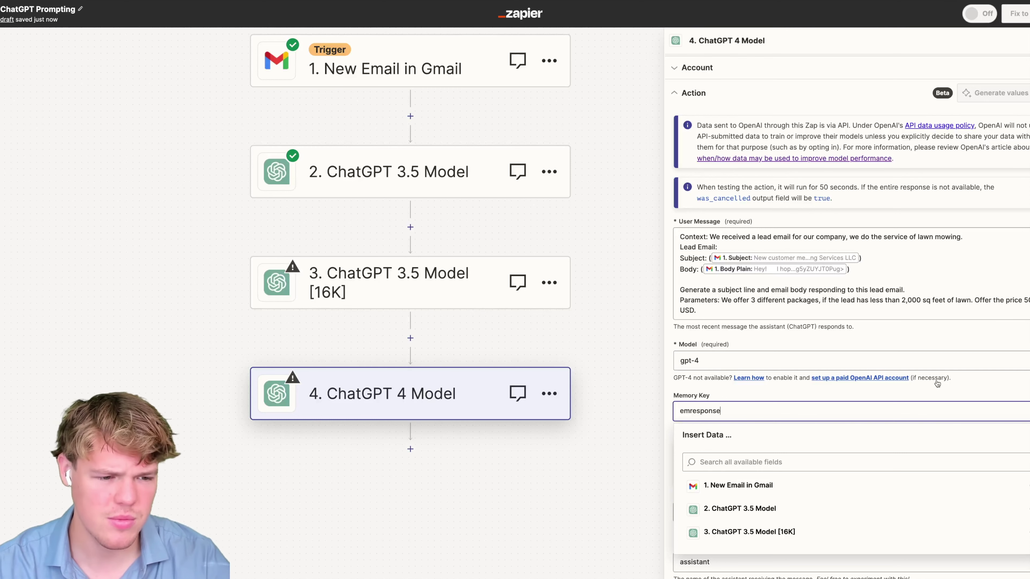
pyautogui.scroll(-7, 862, 380)
pyautogui.click(793, 523)
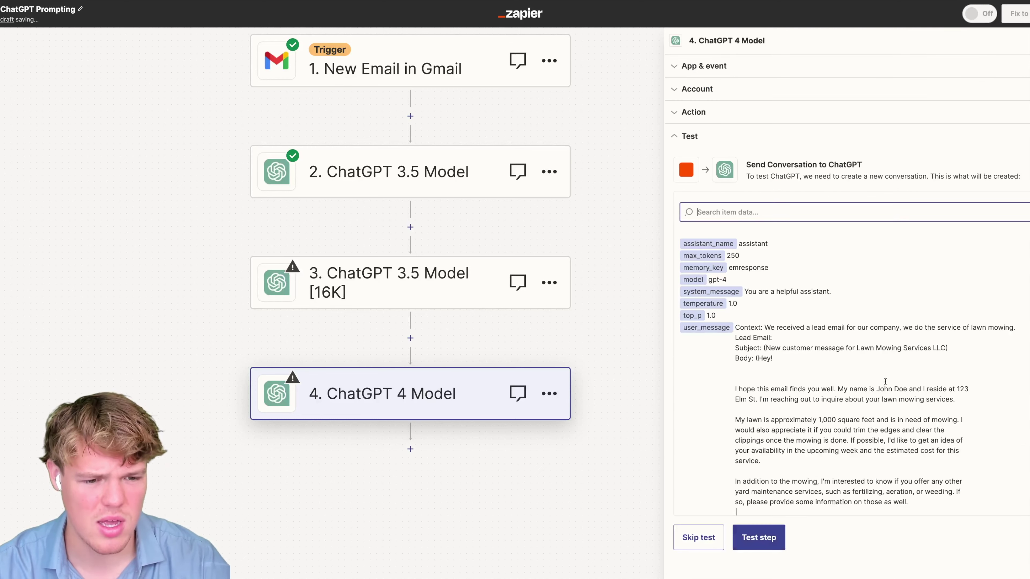
pyautogui.click(757, 536)
# - Examine the subject line and email body of the generated response in the test result
pyautogui.scroll(-5, 922, 323)
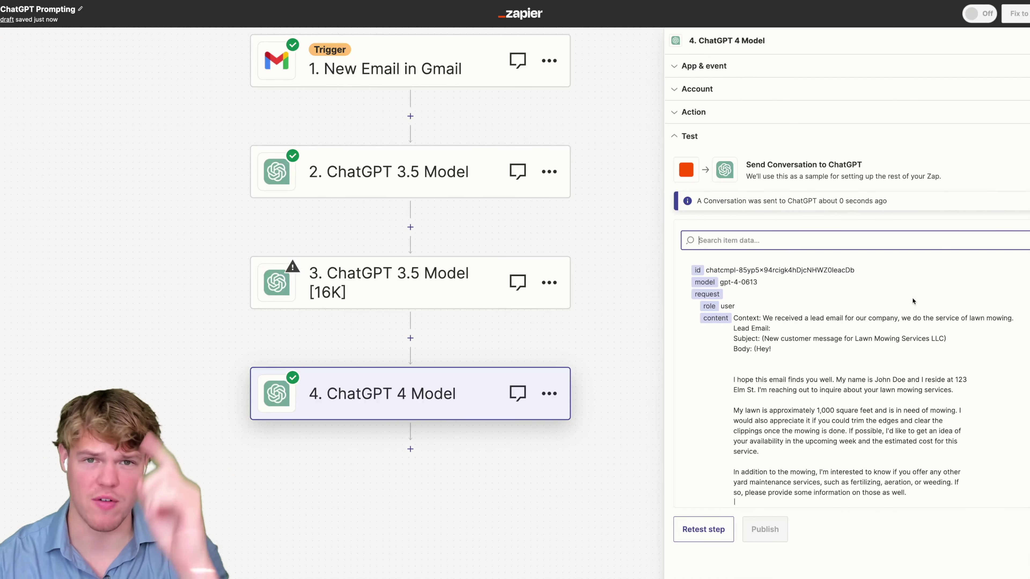
pyautogui.scroll(-5, 917, 308)
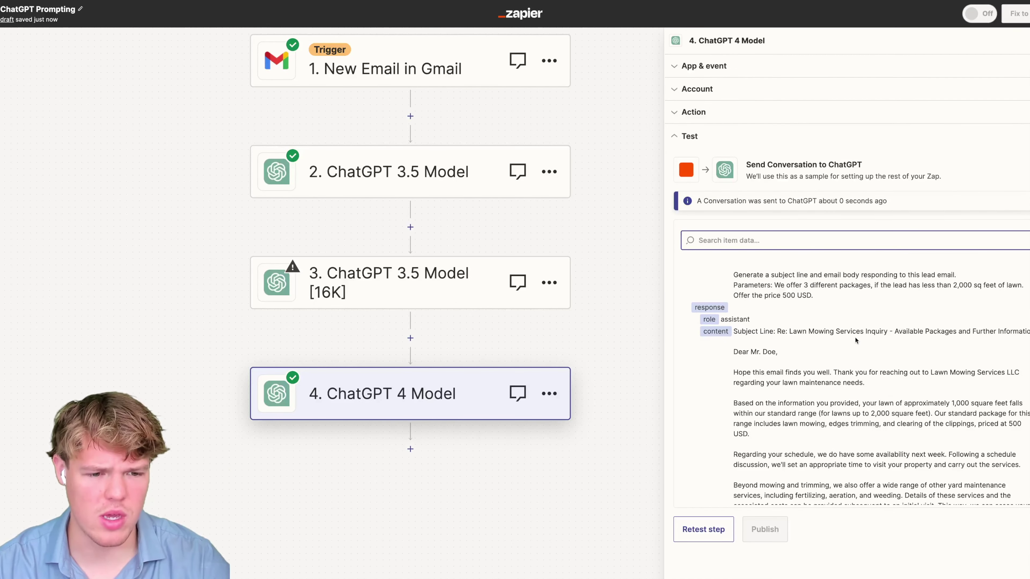
pyautogui.scroll(-1, 802, 327)
pyautogui.moveTo(734, 327); pyautogui.dragTo(901, 327)
pyautogui.click(910, 325)
pyautogui.scroll(-1, 839, 341)
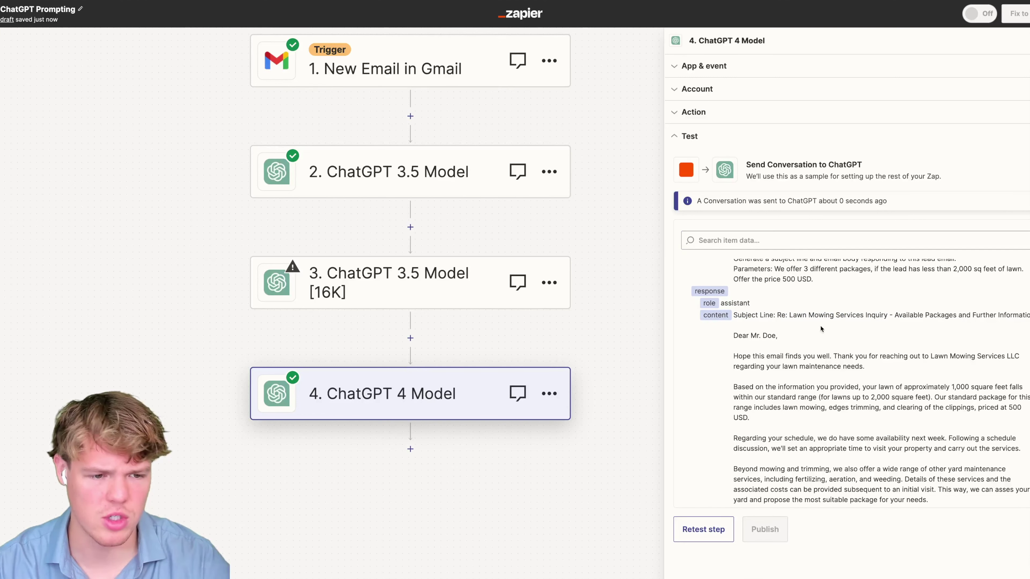
pyautogui.scroll(-1, 739, 327)
pyautogui.moveTo(735, 324); pyautogui.dragTo(852, 452)
pyautogui.scroll(3, 895, 407)
pyautogui.scroll(5, 895, 407)
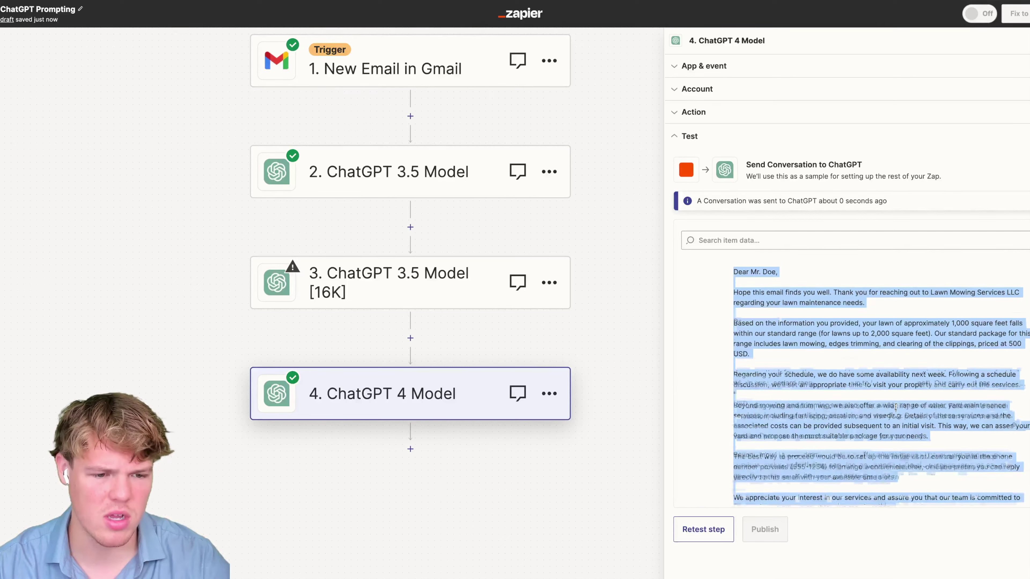
# - Add the line "Format: Max of 4 sentences" at the end of the ChatGPT 4 user message
pyautogui.click(723, 123)
pyautogui.click(758, 331)
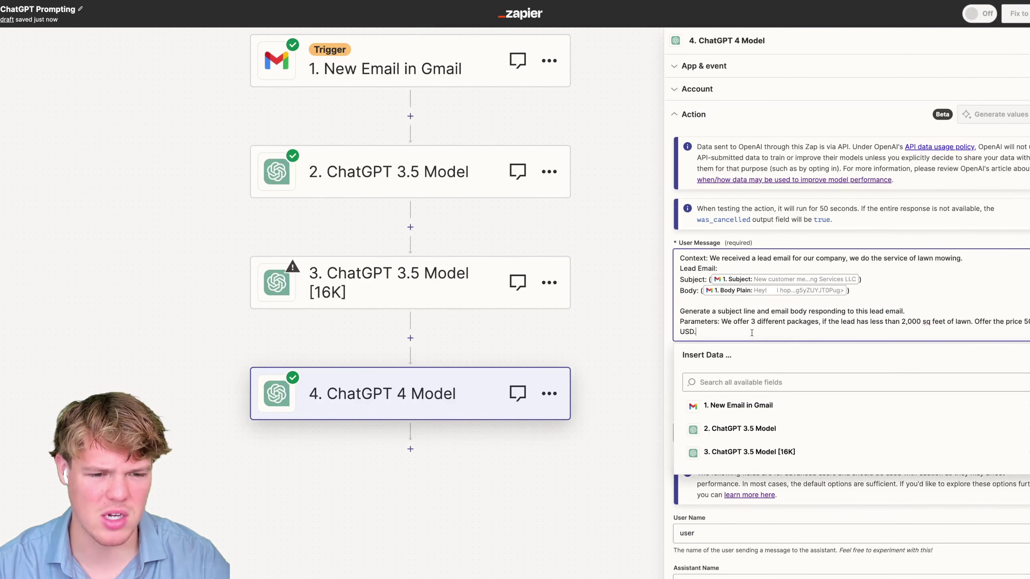
pyautogui.press('Return')
pyautogui.press('Return')
pyautogui.write('Format: Max of 4')
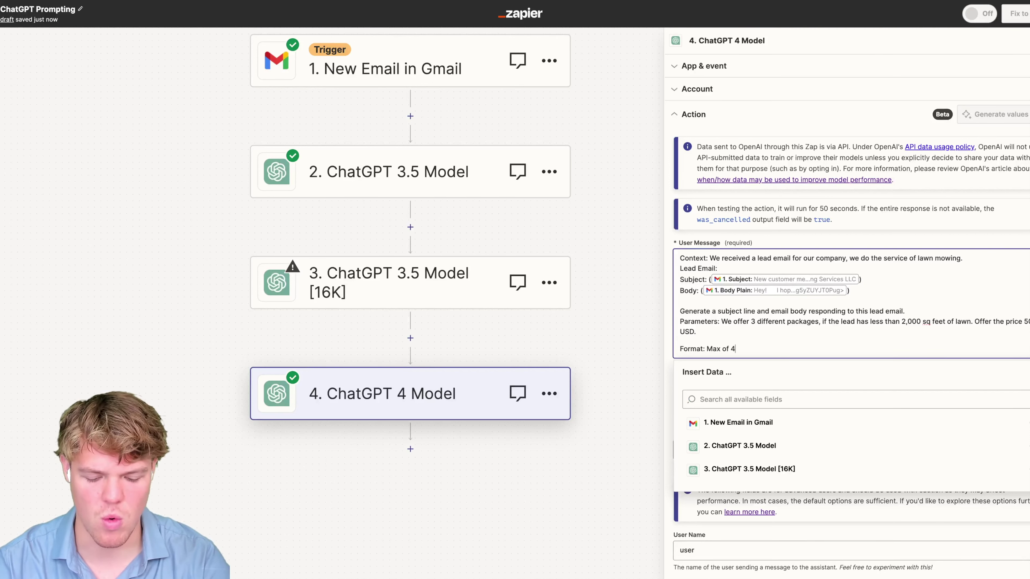
pyautogui.write(' sentences')
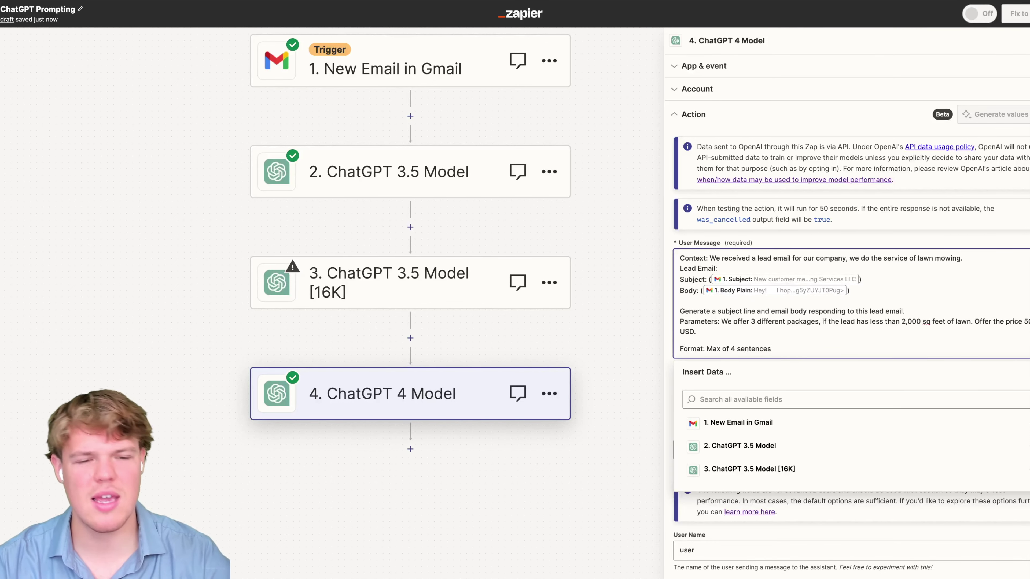
pyautogui.click(980, 240)
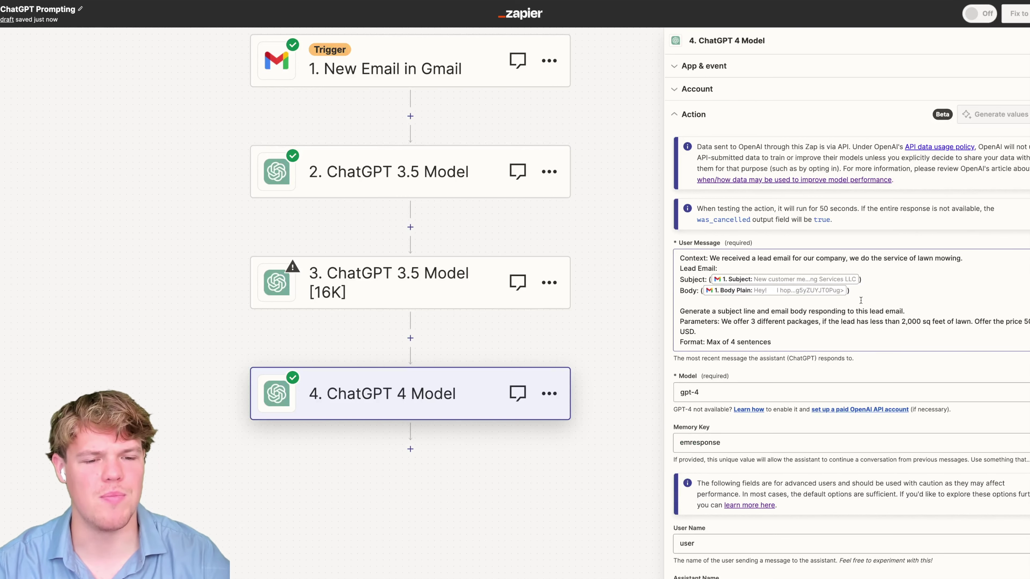
# - Change the ChatGPT 4 step's Memory Key to "emresponse1"
pyautogui.scroll(-1, 811, 350)
pyautogui.scroll(-2, 810, 349)
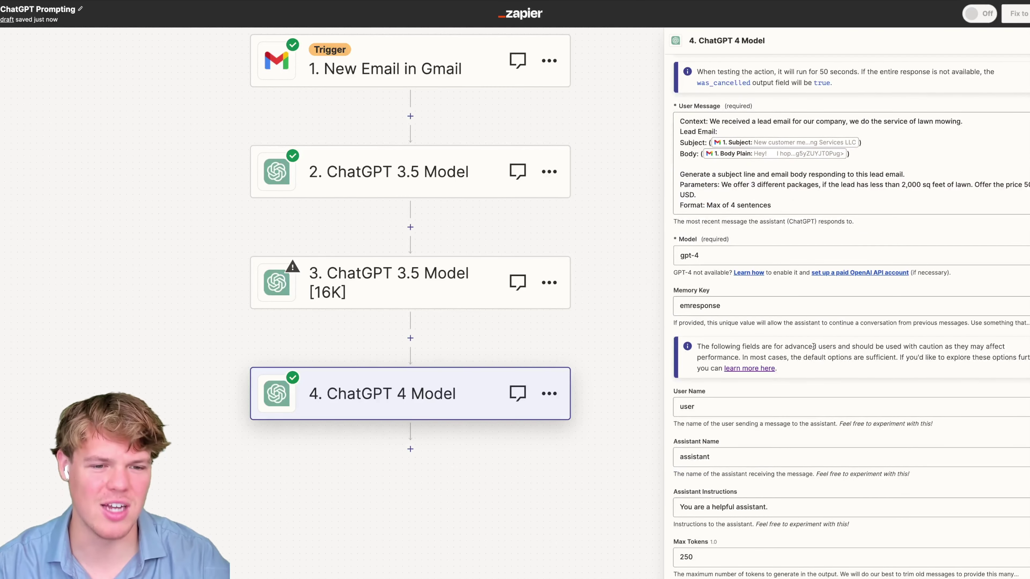
pyautogui.click(769, 306)
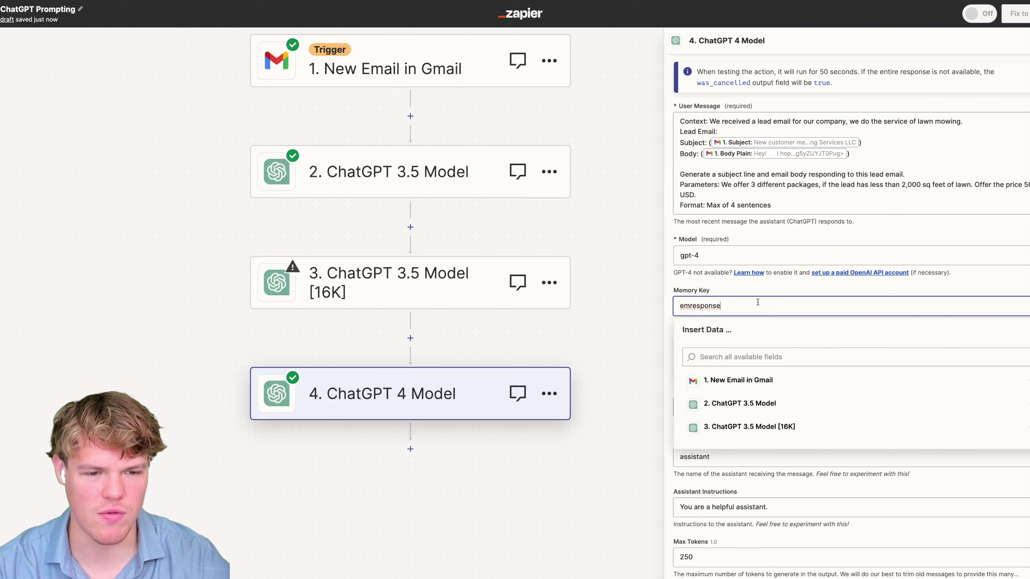
pyautogui.write('emresponse1')
pyautogui.click(786, 294)
# - Retest the ChatGPT 4 step with the revised prompt and review the new response's content
pyautogui.scroll(-2, 790, 368)
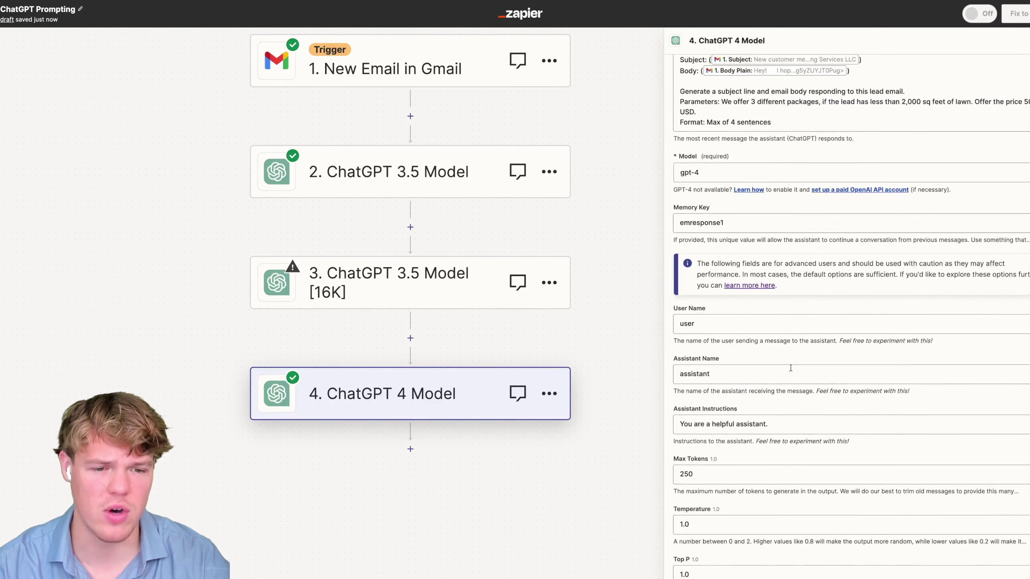
pyautogui.scroll(-2, 790, 368)
pyautogui.click(774, 534)
pyautogui.click(713, 530)
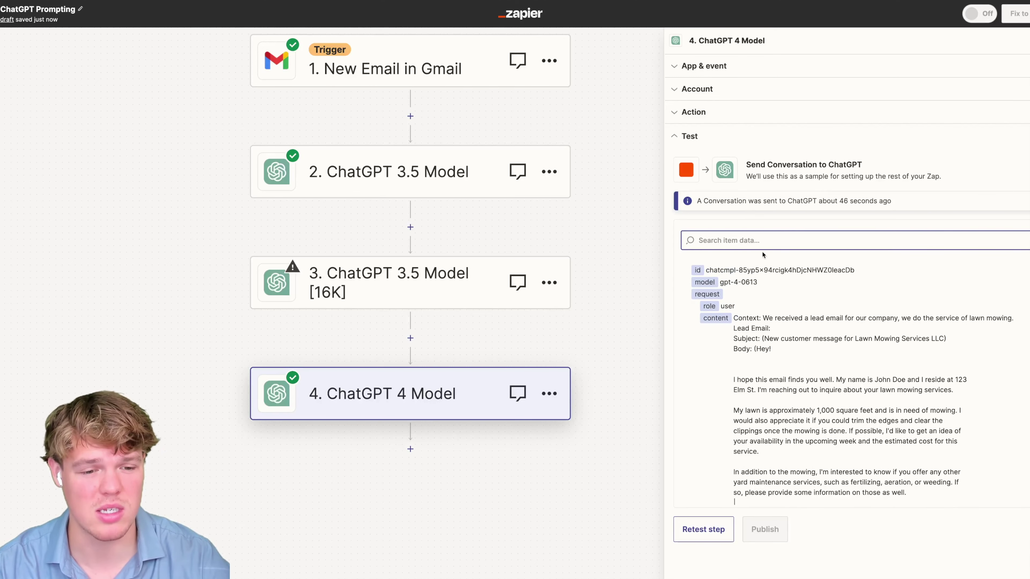
pyautogui.scroll(-10, 758, 328)
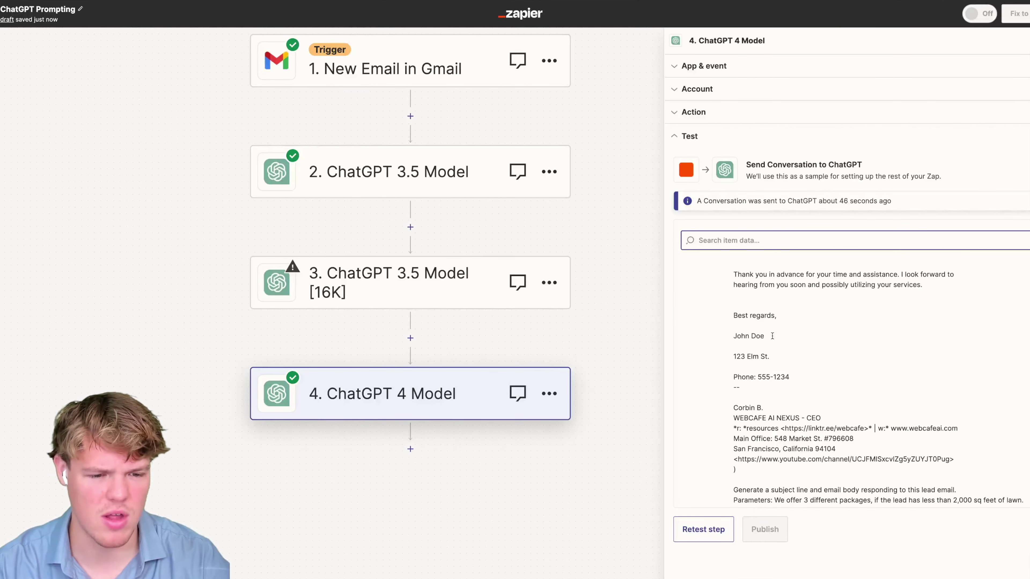
pyautogui.scroll(-10, 773, 338)
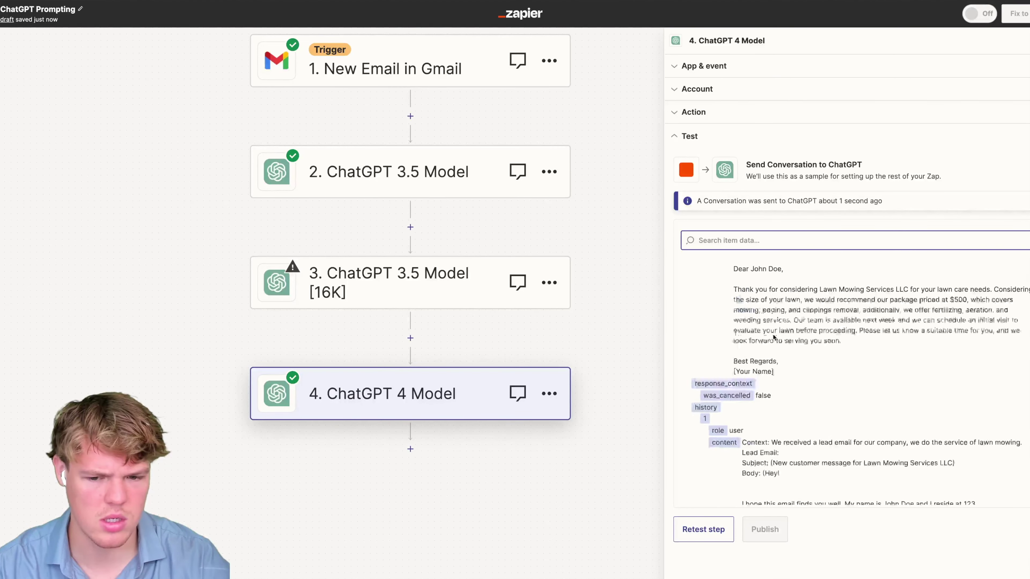
# - Examine the retested ChatGPT 4 reply in the test result, then close the step editor
pyautogui.scroll(-10, 773, 334)
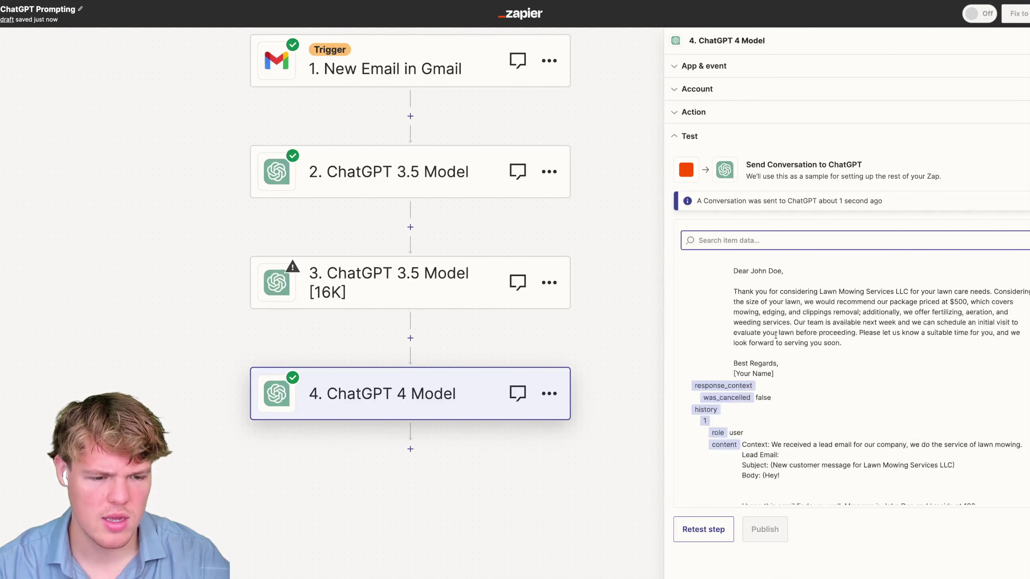
pyautogui.moveTo(816, 436); pyautogui.dragTo(728, 390)
pyautogui.click(772, 390)
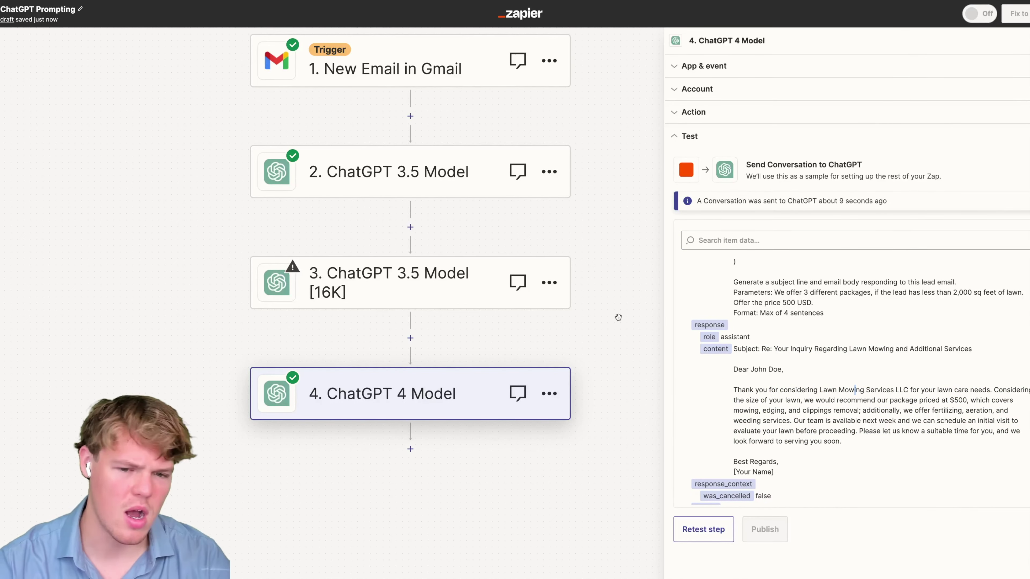
pyautogui.moveTo(625, 313); pyautogui.dragTo(627, 338)
pyautogui.press('Escape')
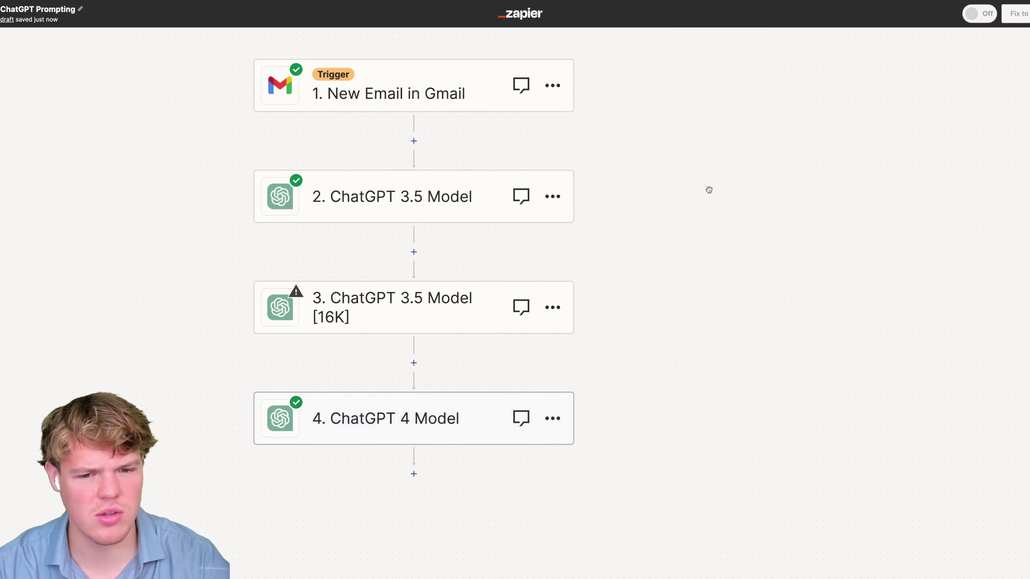
pyautogui.moveTo(714, 202); pyautogui.dragTo(764, 190)
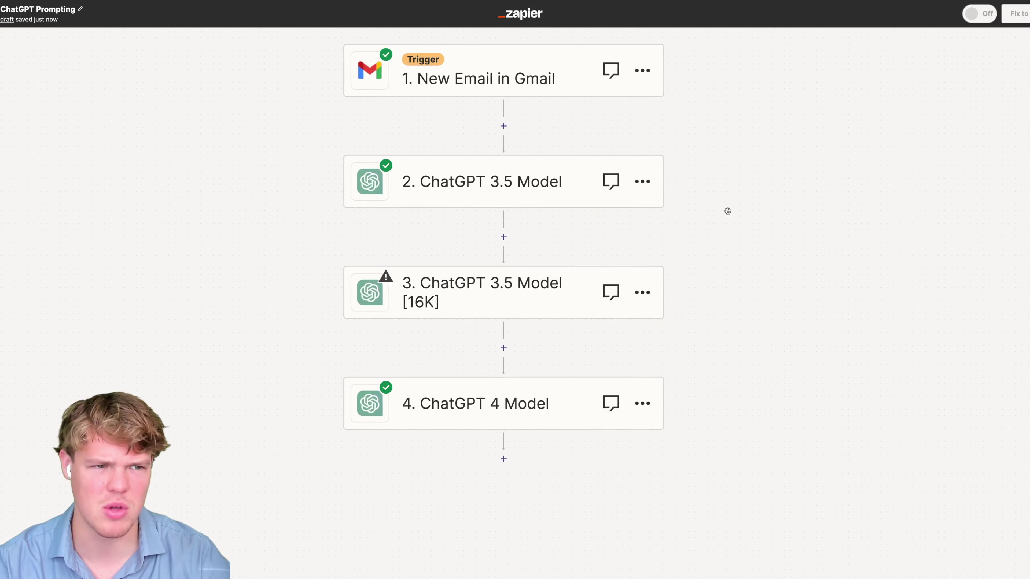
pyautogui.moveTo(717, 349); pyautogui.dragTo(742, 341)
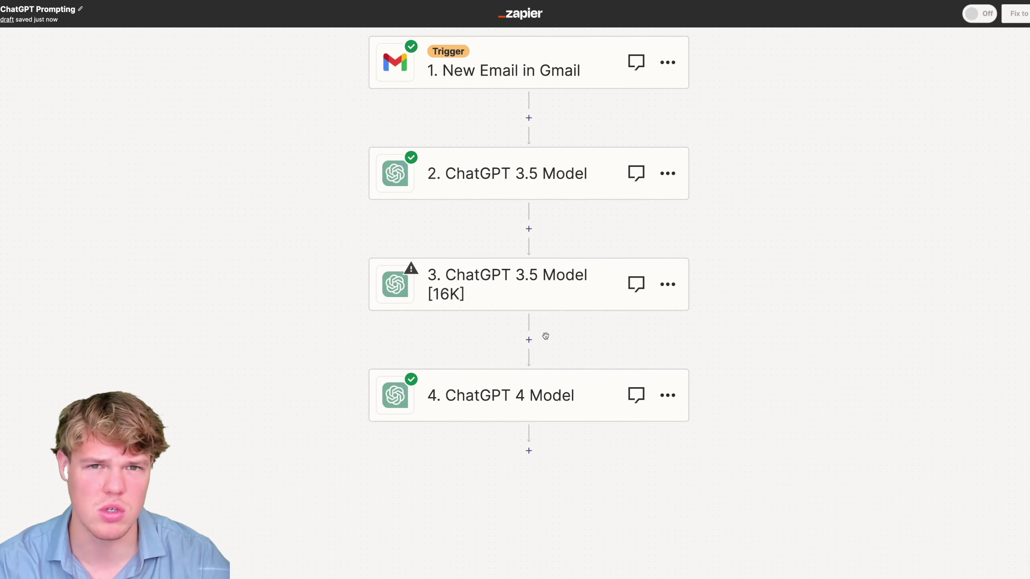
# - Add a ChatGPT action between the ChatGPT 3.5 Model [16K] and ChatGPT 4 Model steps
pyautogui.click(529, 340)
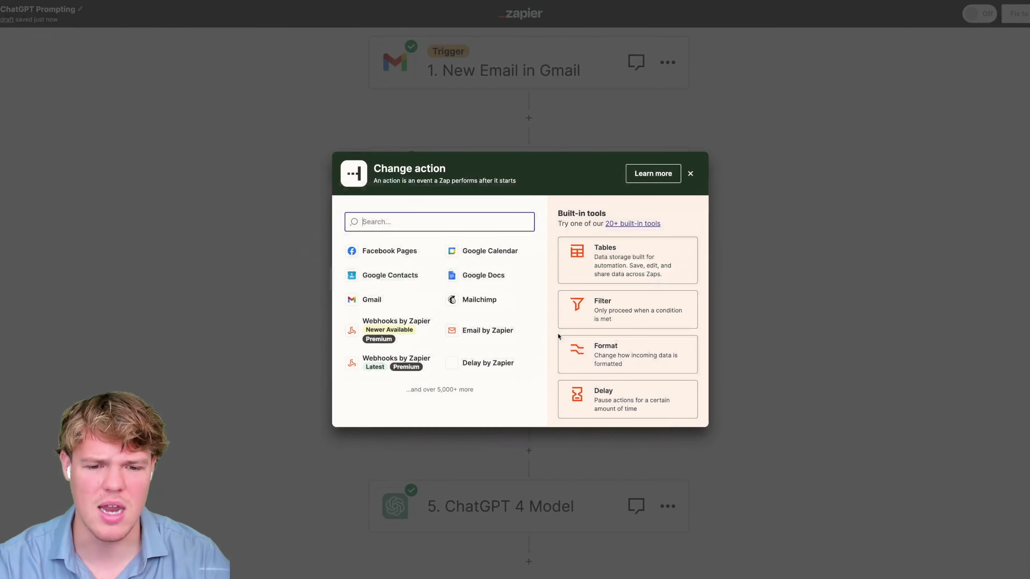
pyautogui.write('chatgpt')
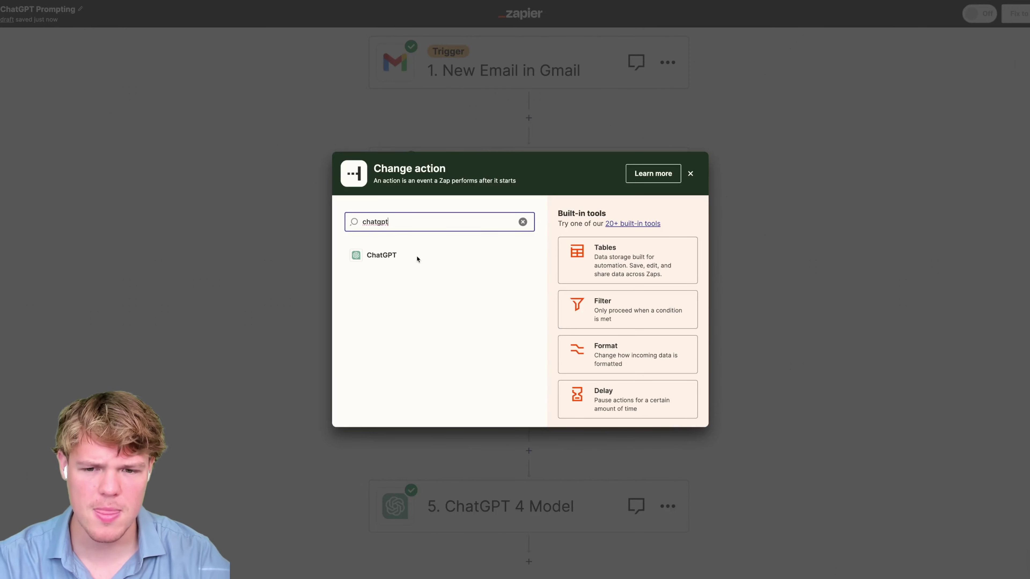
pyautogui.click(417, 258)
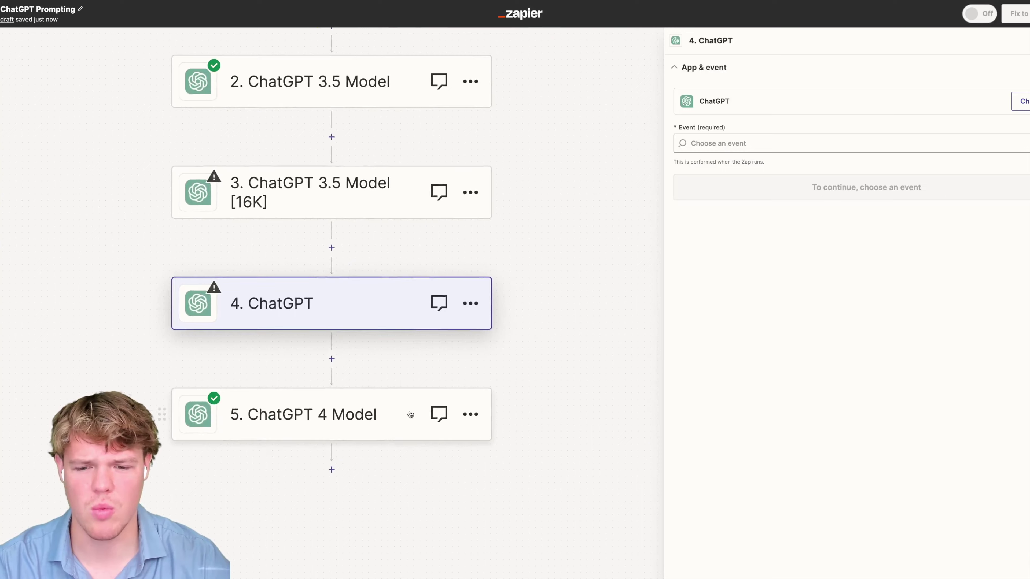
# - Add a Paths step after the ChatGPT 4 Model step at the end of the Zap
pyautogui.click(331, 470)
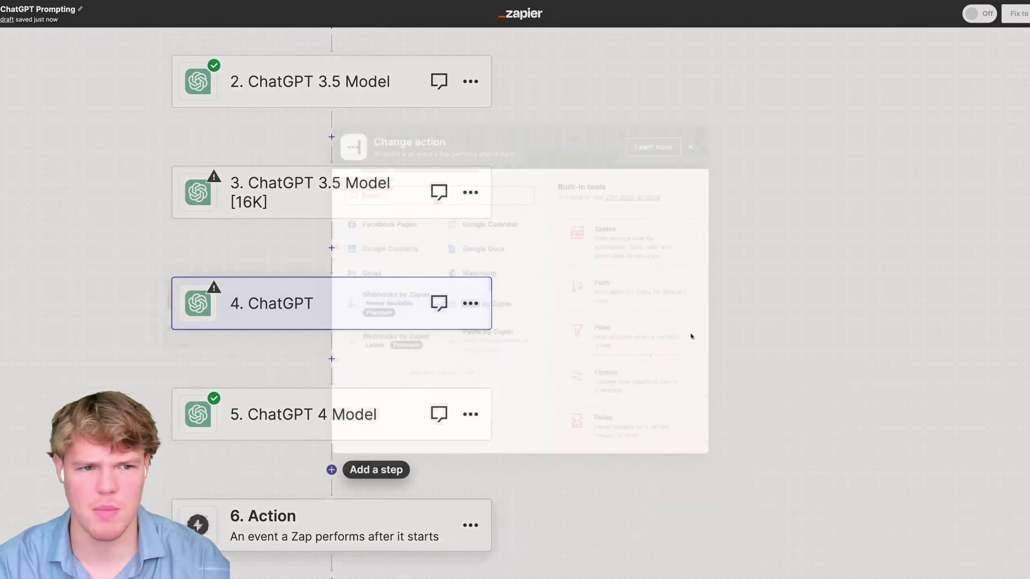
pyautogui.write('path')
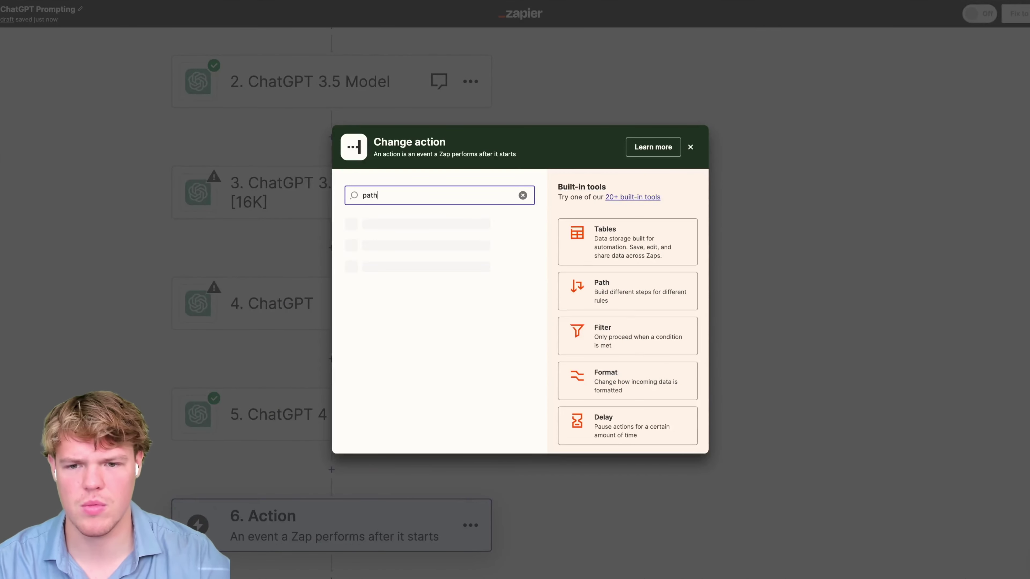
pyautogui.click(431, 229)
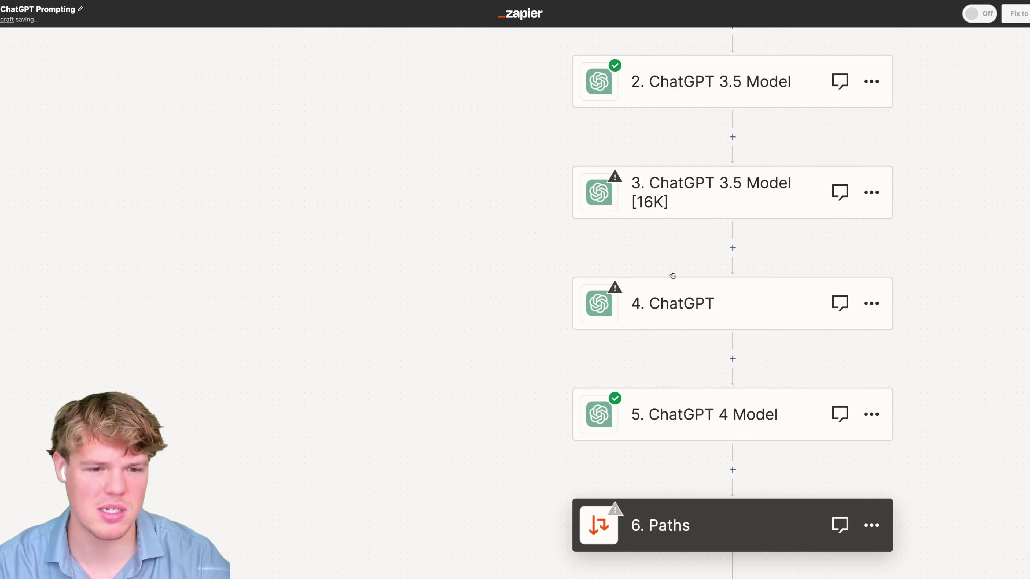
pyautogui.scroll(-3, 340, 211)
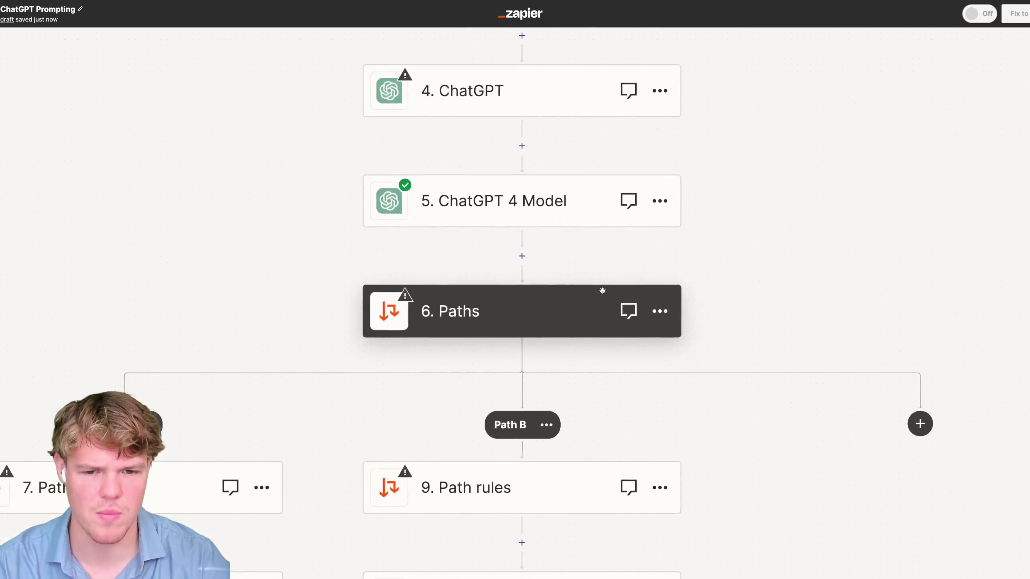
pyautogui.scroll(-4, 602, 292)
pyautogui.hscroll(3, 704, 258)
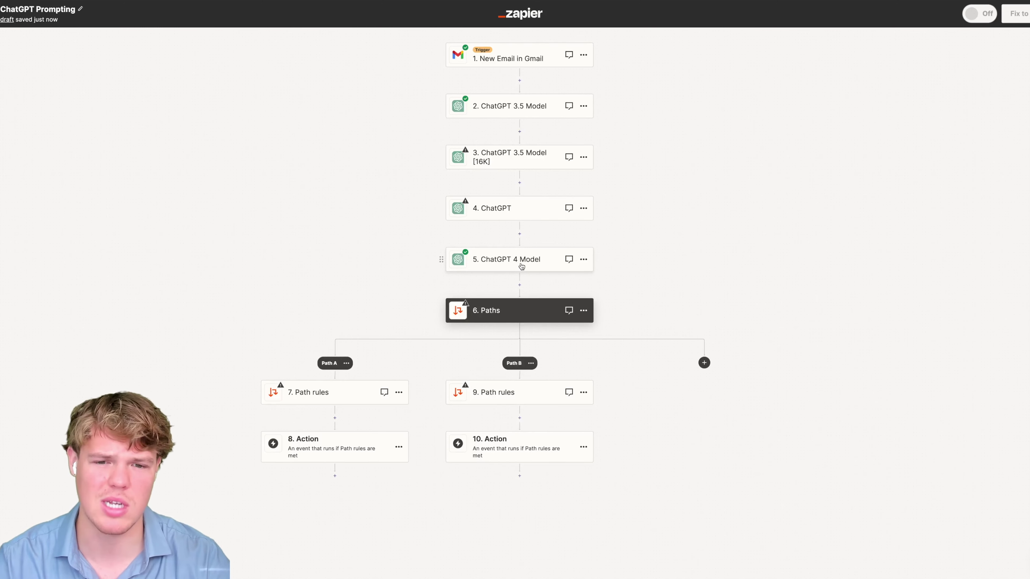
# - Choose Conversation as the event of the unconfigured ChatGPT step
pyautogui.click(523, 206)
pyautogui.click(750, 147)
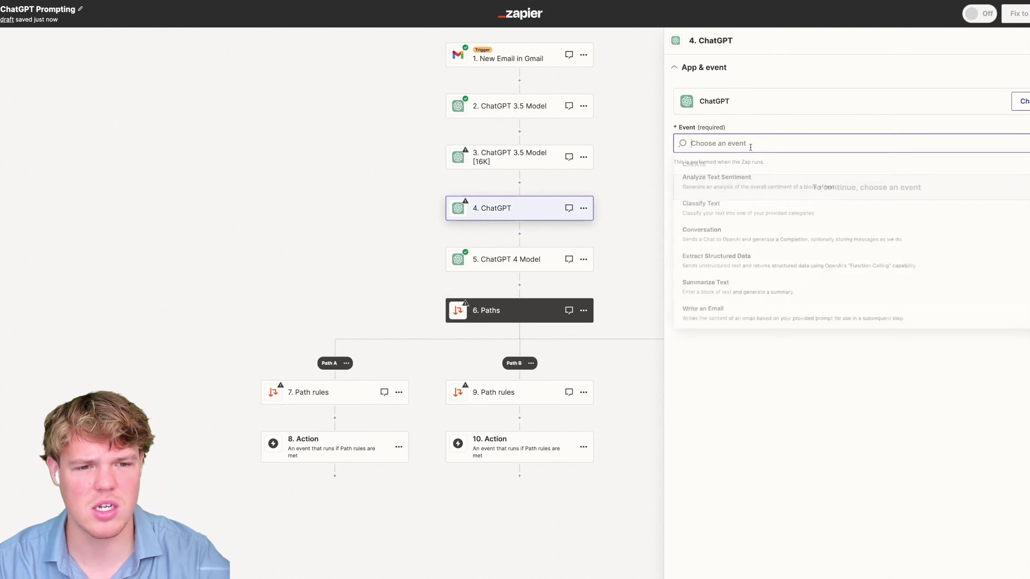
pyautogui.click(734, 241)
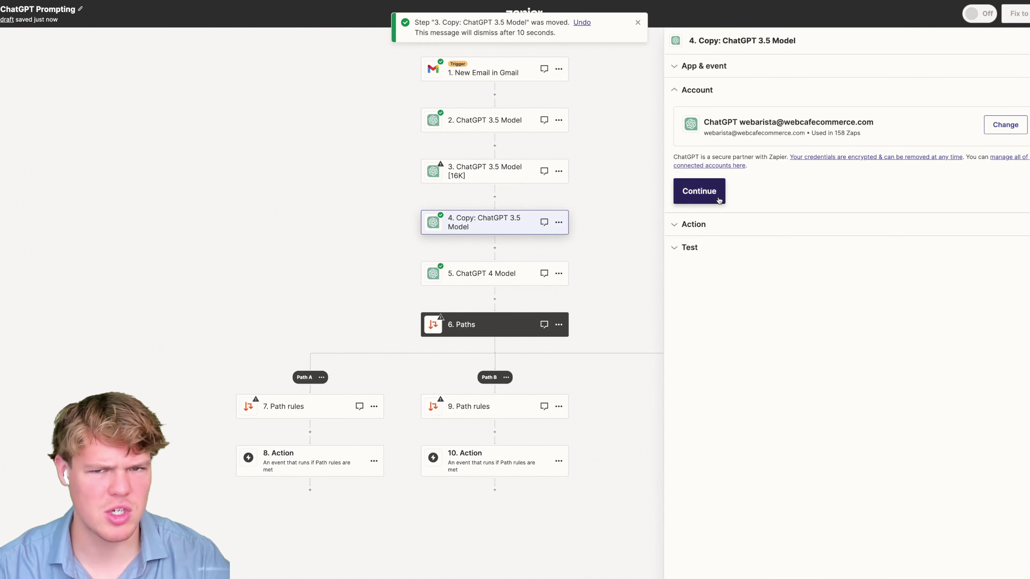
# - Keep the connected account for the copied ChatGPT 3.5 Model step and rename the step "Logic"
pyautogui.click(716, 200)
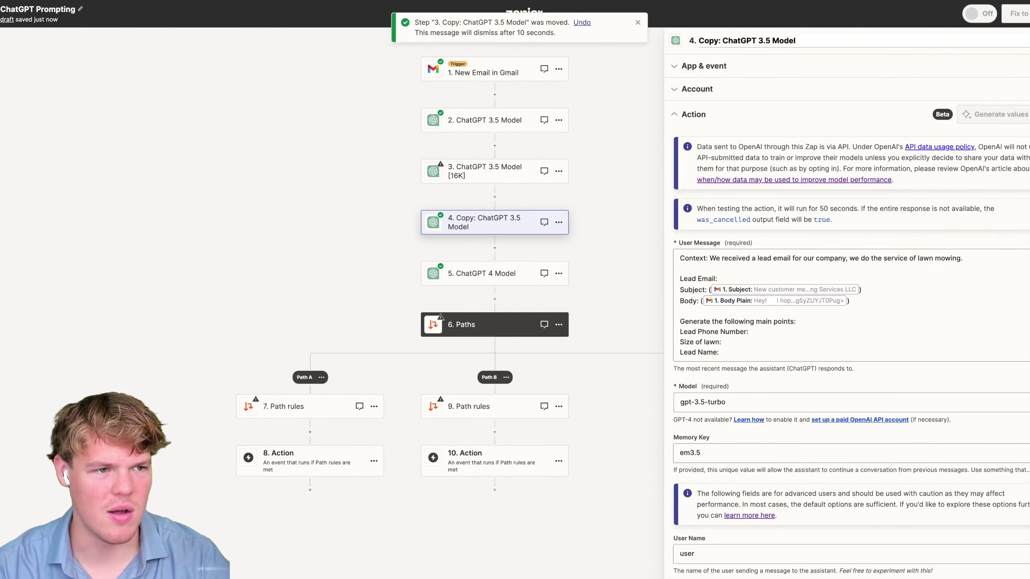
pyautogui.click(982, 39)
pyautogui.write('Ge')
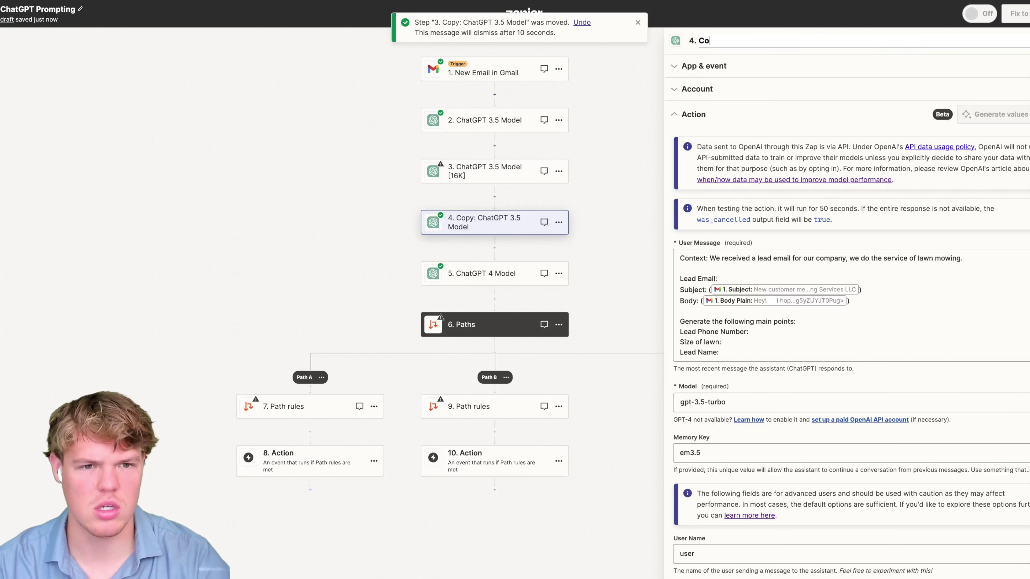
pyautogui.hotkey('ctrl', 'z')
pyautogui.write('Logic')
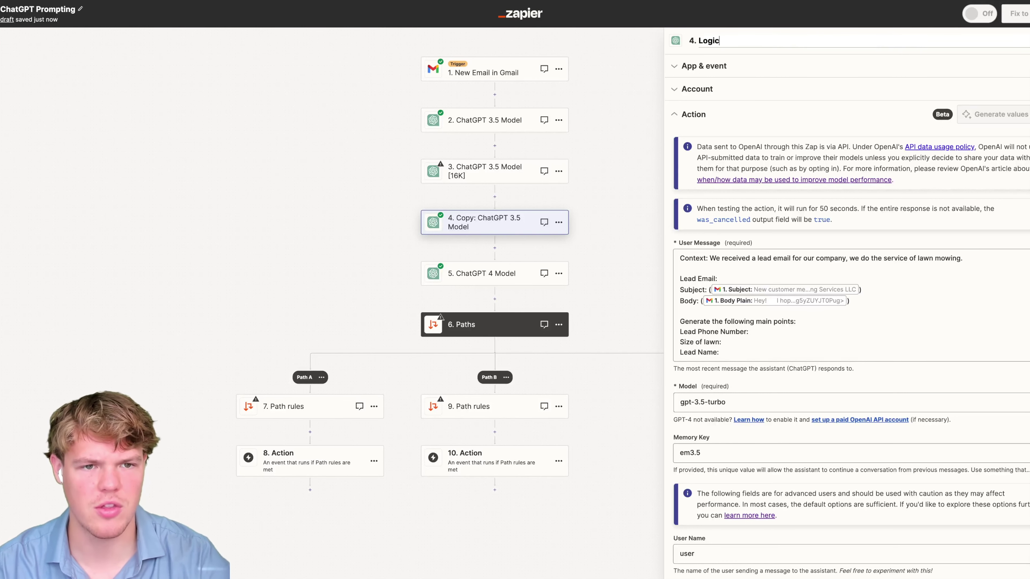
pyautogui.click(900, 258)
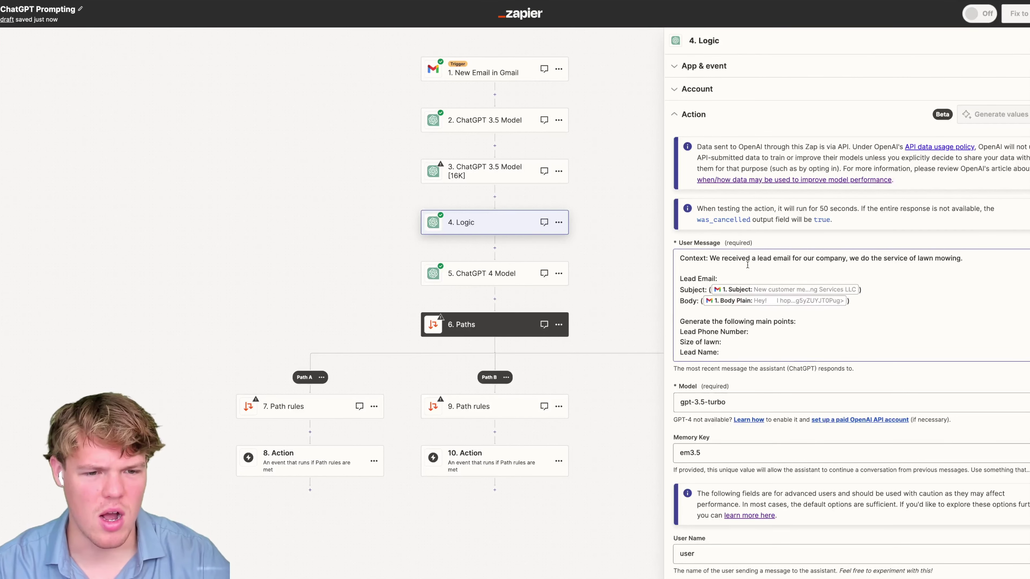
# - Change the prompt's request to "Generate the 'Yes' if the sq foots of the lawn if over 500 and 'No' if it is under 500 sq ft."
pyautogui.scroll(-1, 852, 280)
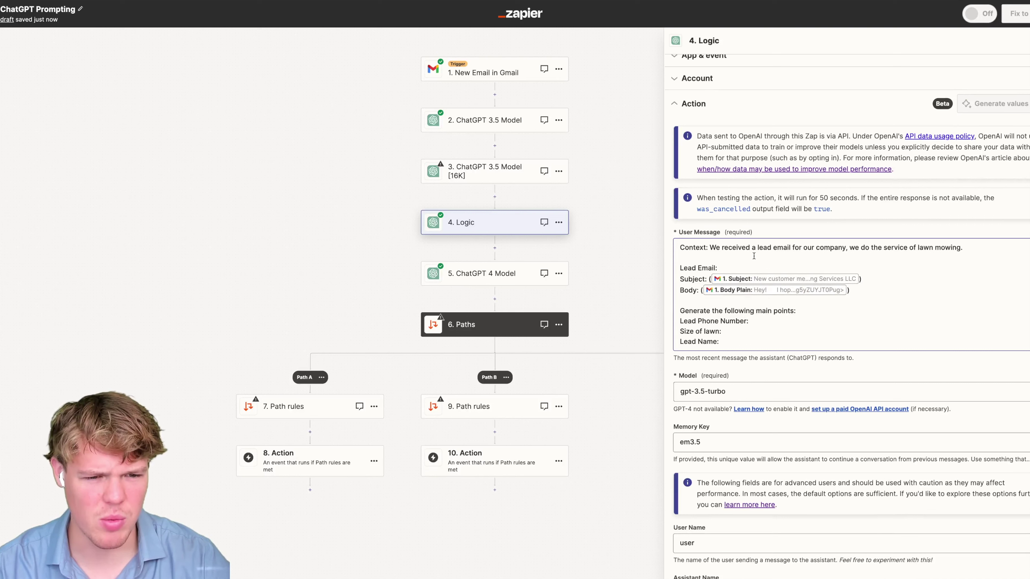
pyautogui.moveTo(718, 341); pyautogui.dragTo(723, 309)
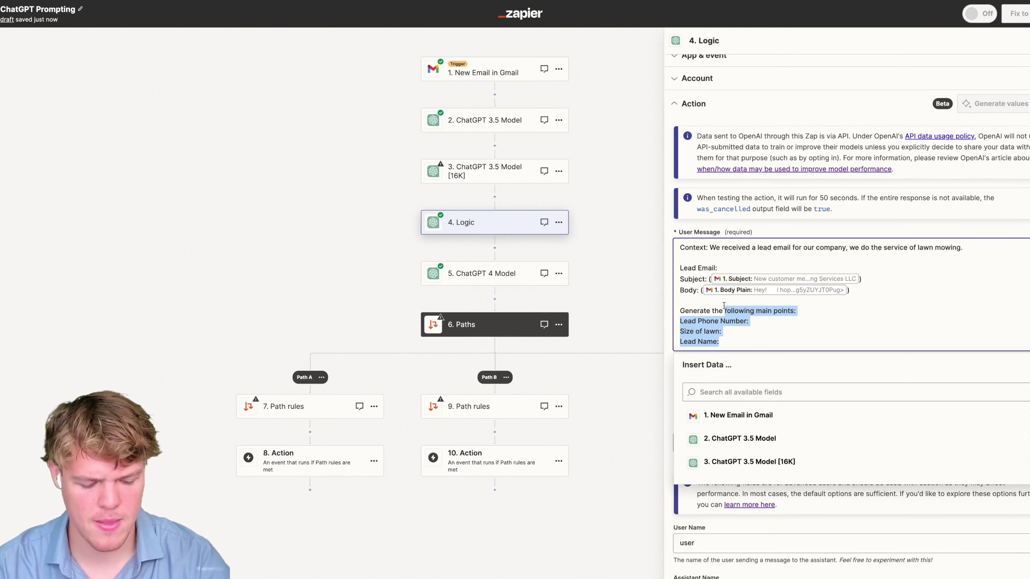
pyautogui.write('"Y')
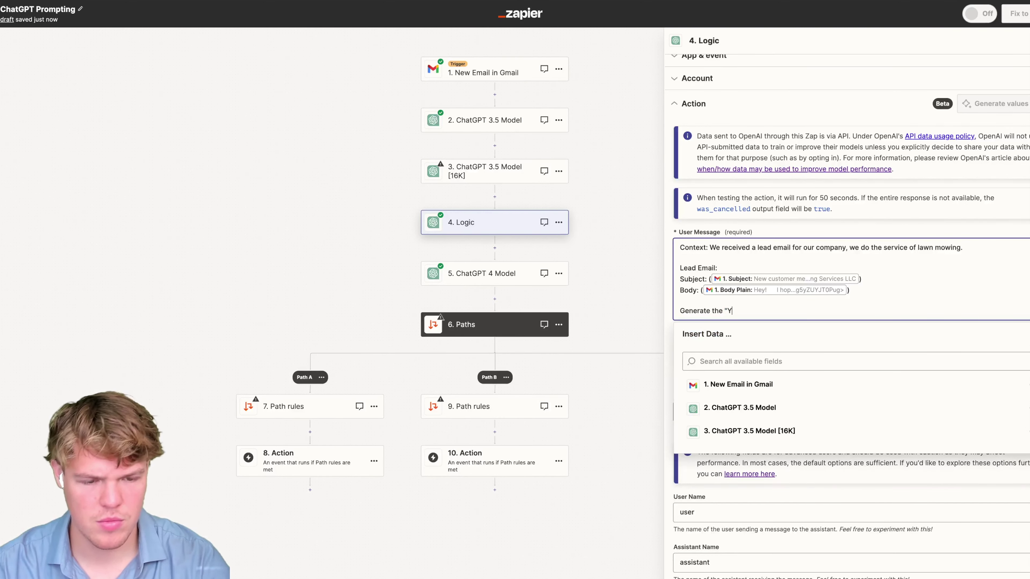
pyautogui.write('es" if th')
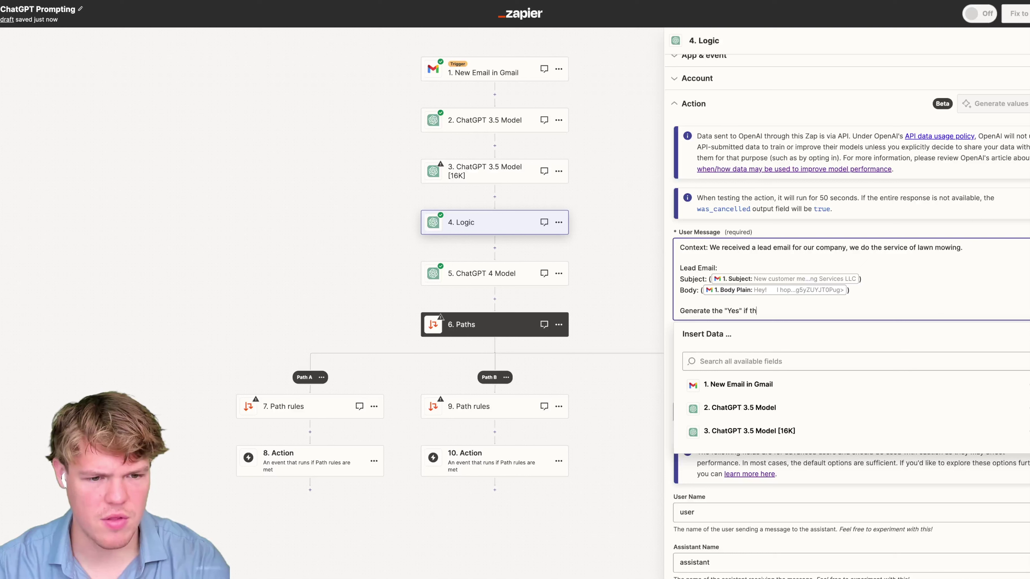
pyautogui.write('e sq fo')
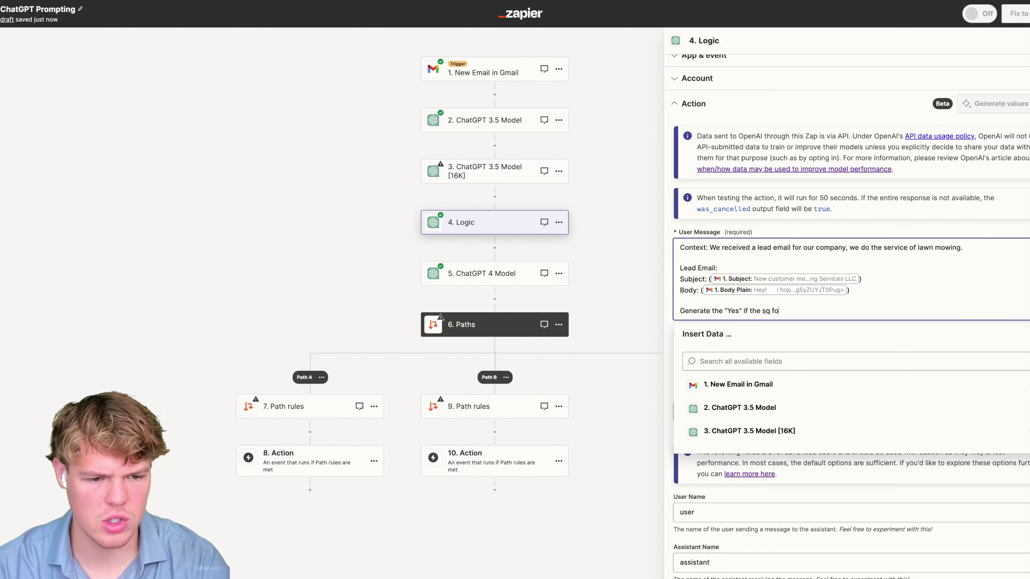
pyautogui.write('ots of the lawn if over')
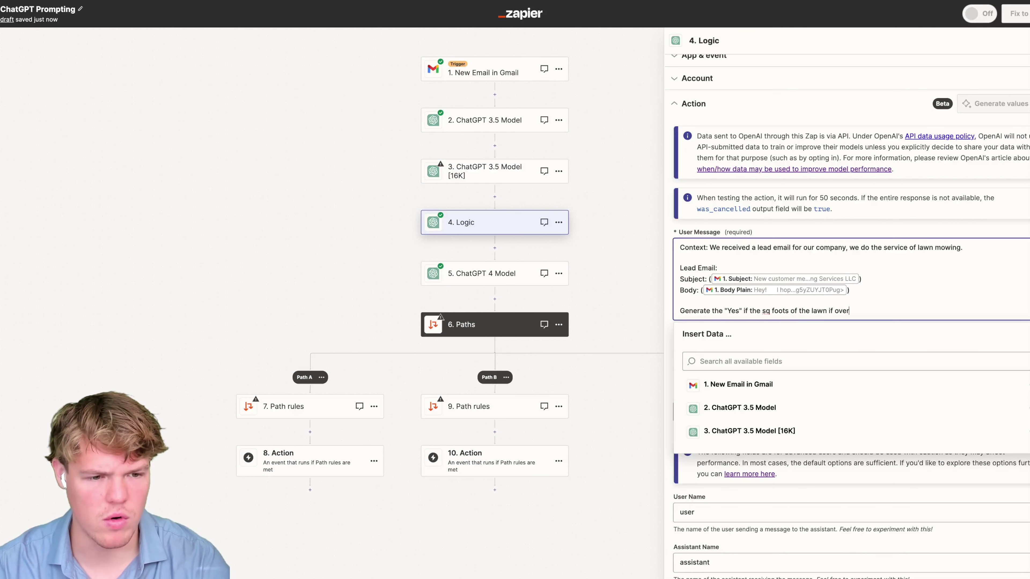
pyautogui.write(' 500 and ')
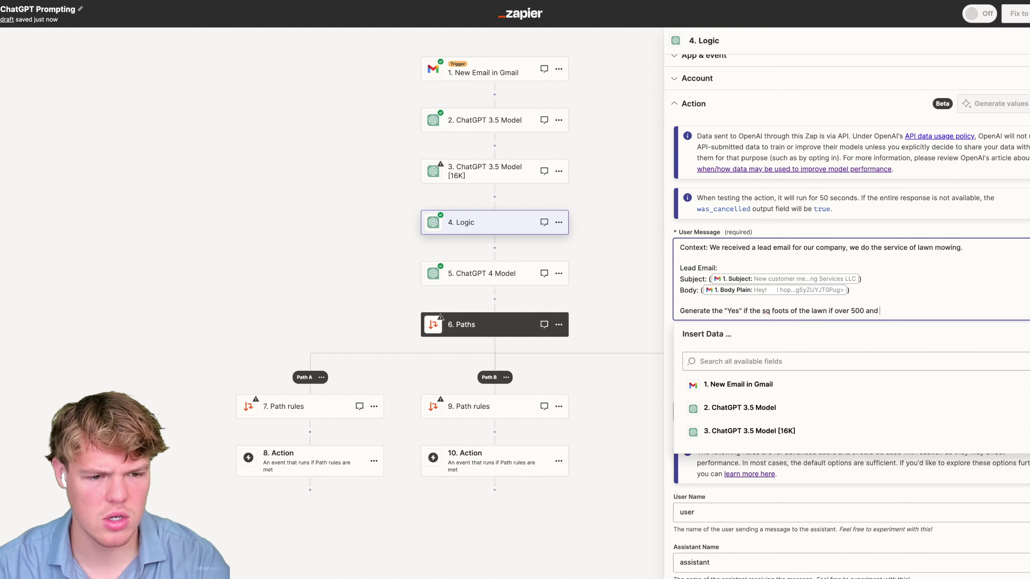
pyautogui.write('"No i')
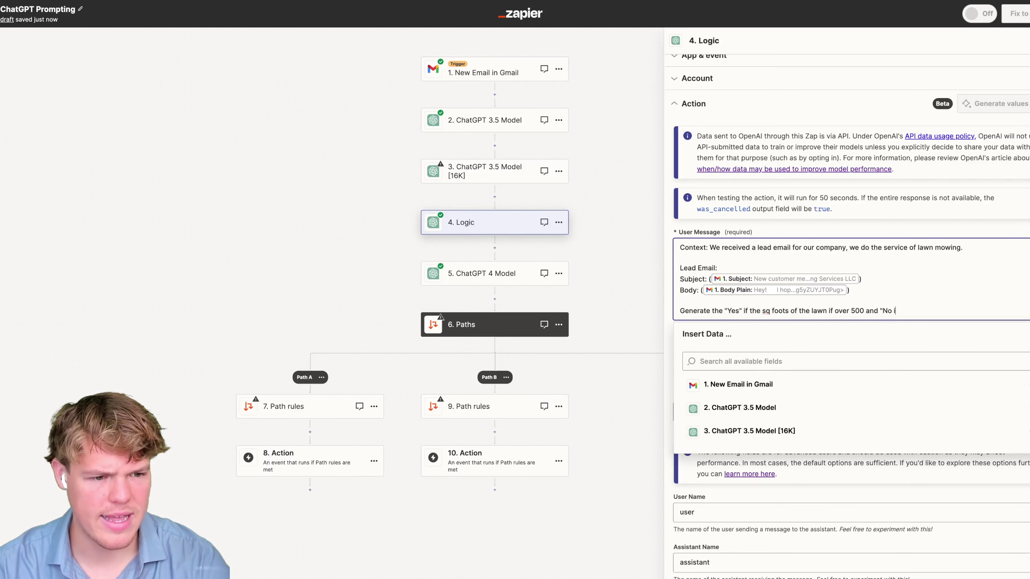
pyautogui.press('BackSpace')
pyautogui.press('BackSpace')
pyautogui.write('" if it is')
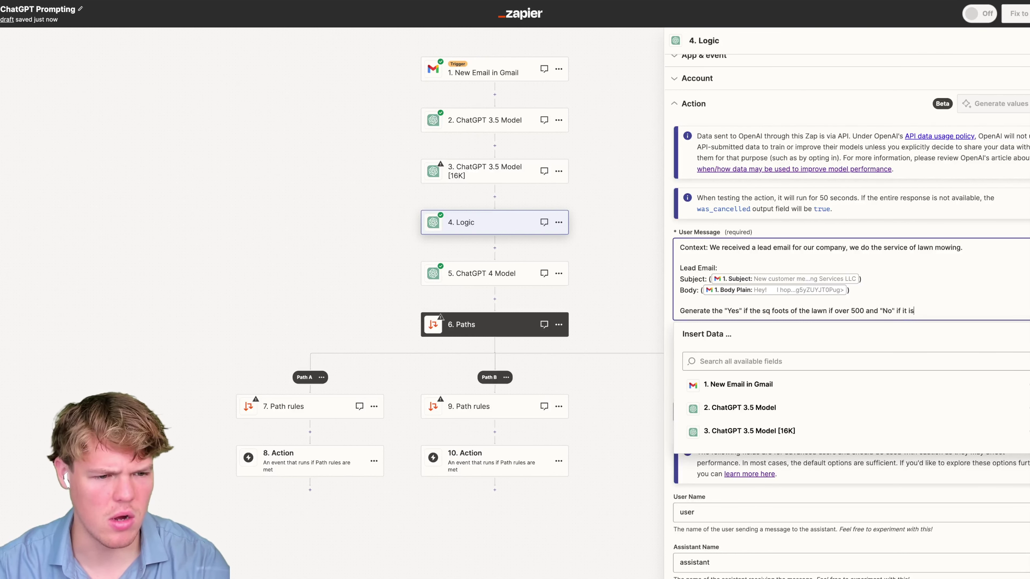
pyautogui.write(' under')
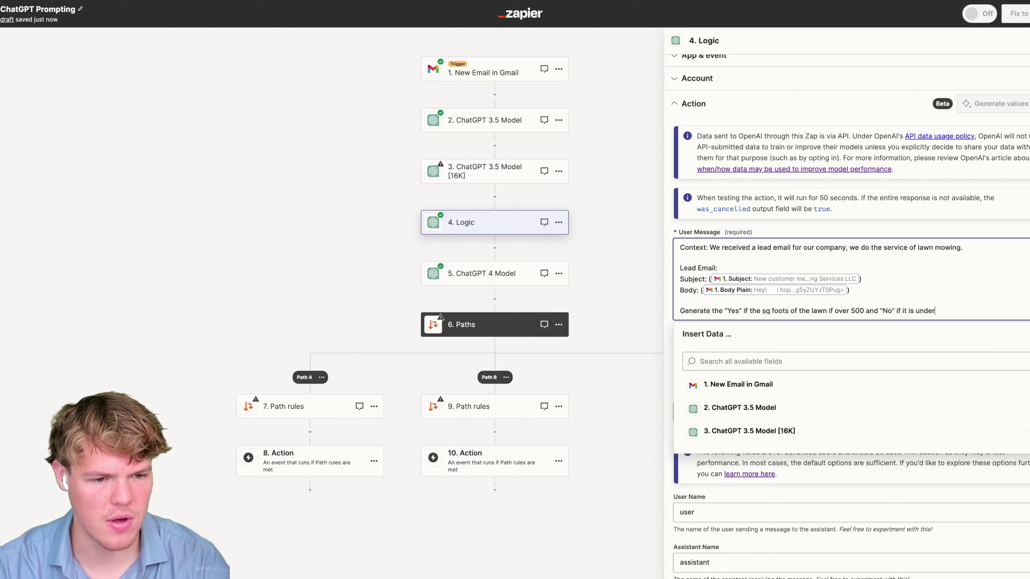
pyautogui.write(' 500 sq ft.')
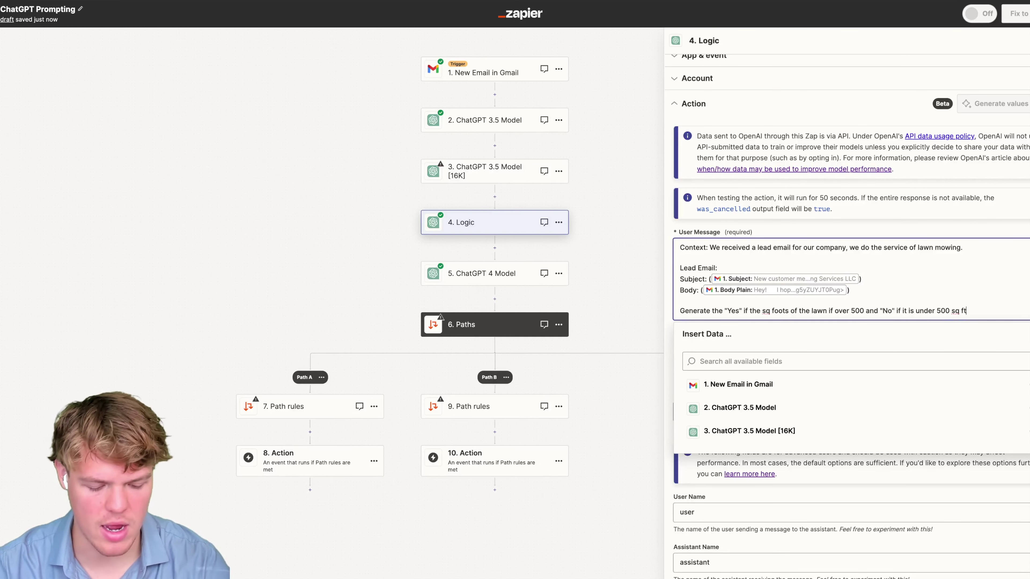
pyautogui.click(903, 232)
# - Set the Logic step's Memory Key to "conditional"
pyautogui.scroll(-2, 800, 317)
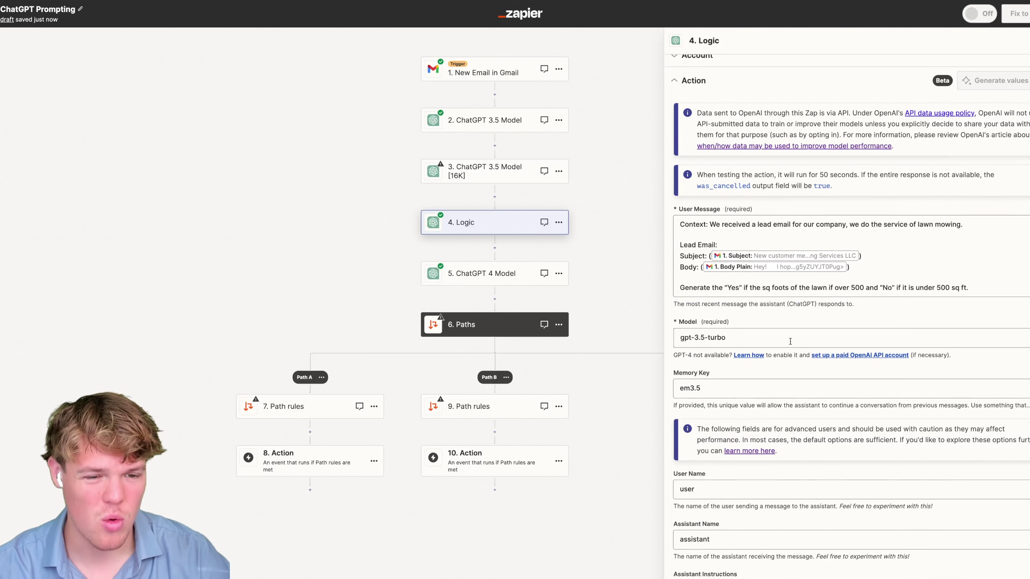
pyautogui.click(728, 390)
pyautogui.doubleClick(729, 389)
pyautogui.write('conditional')
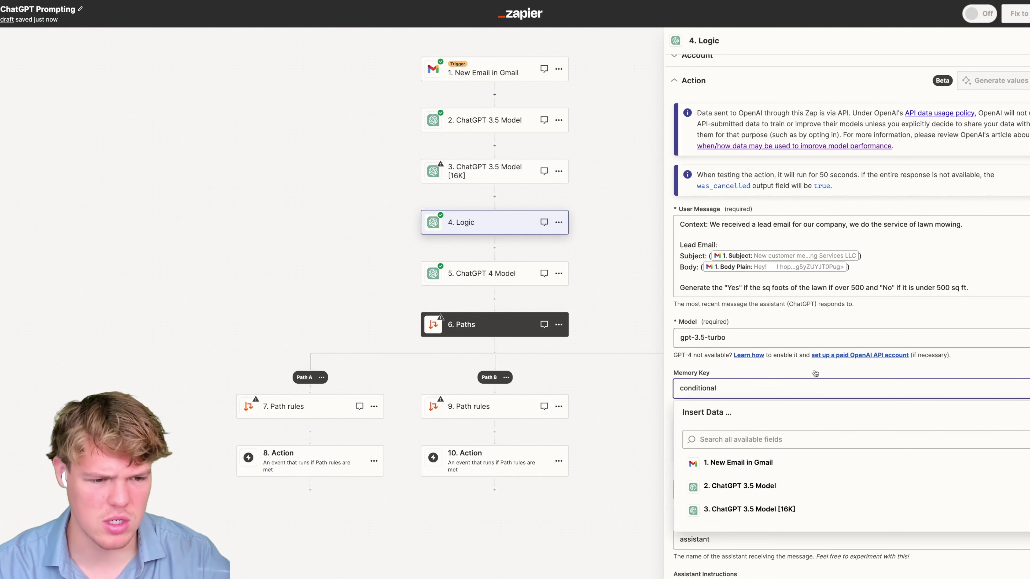
pyautogui.click(996, 360)
# - Continue to the Logic step's test and retest it with the revised prompt
pyautogui.scroll(-3, 834, 315)
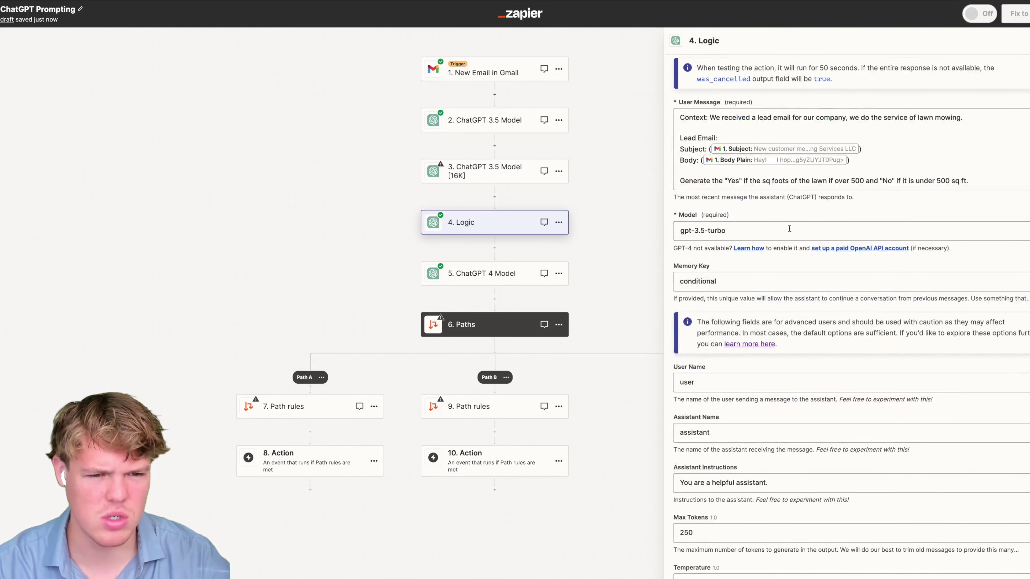
pyautogui.scroll(-10, 791, 324)
pyautogui.click(773, 535)
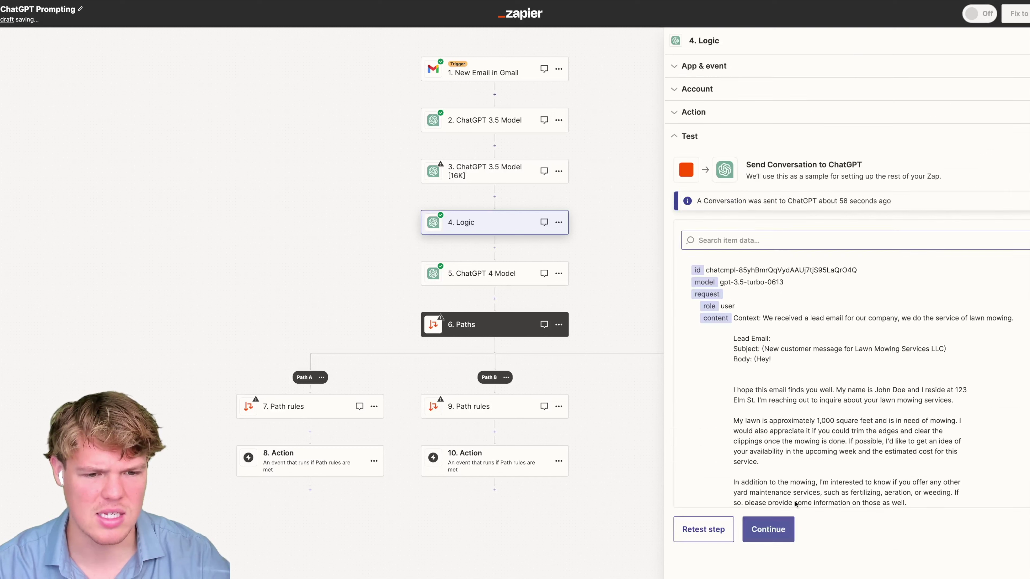
pyautogui.click(704, 529)
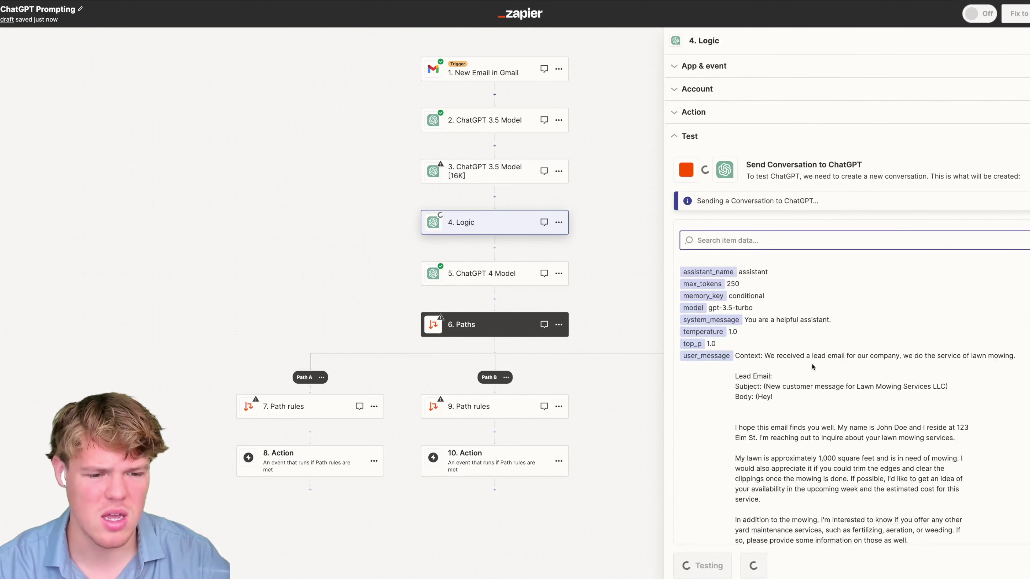
# - Review the Logic step's test output, checking the response content against the square-footage request and the lead email
pyautogui.scroll(-5, 812, 367)
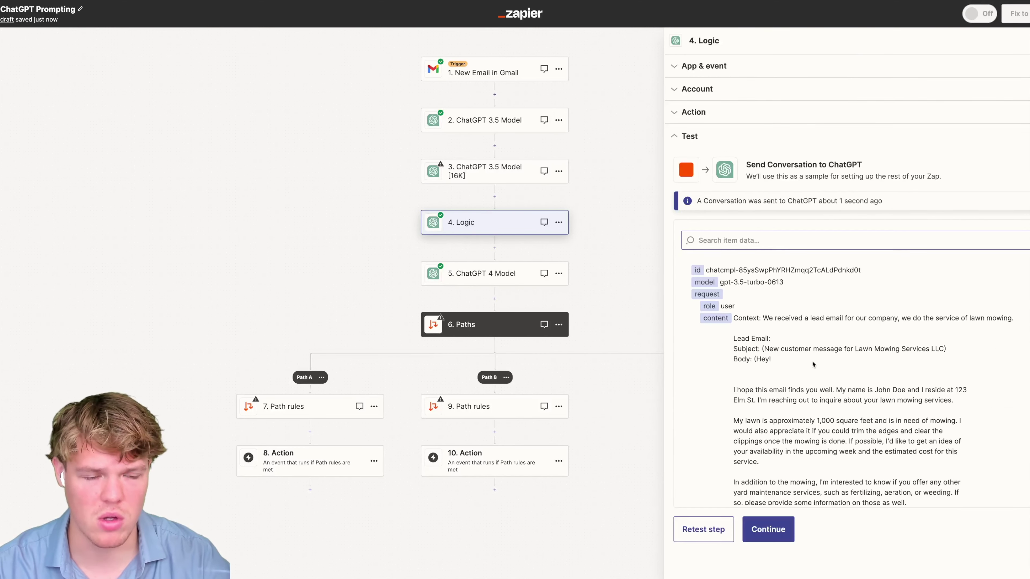
pyautogui.scroll(-10, 813, 364)
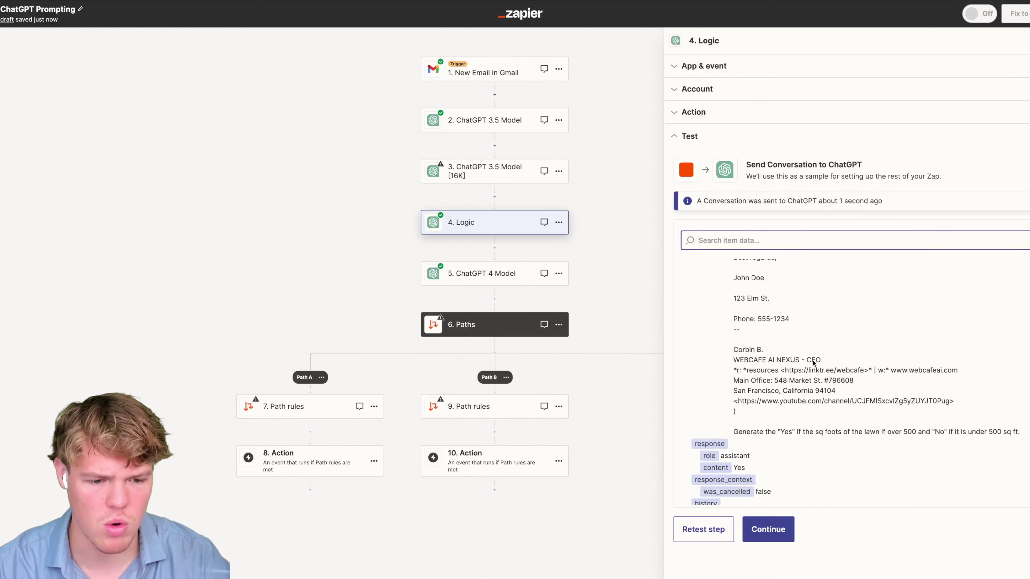
pyautogui.scroll(-2, 812, 363)
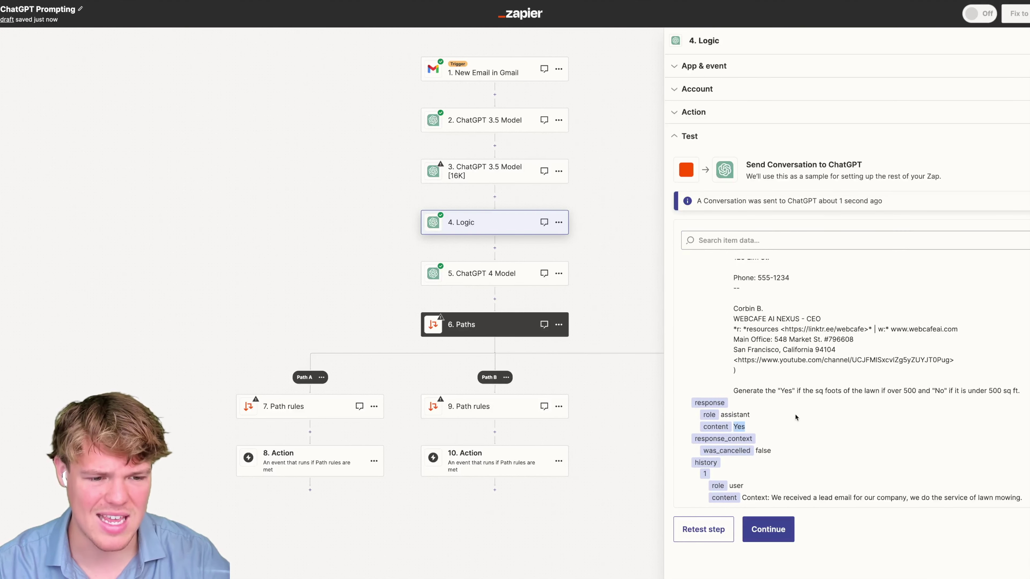
pyautogui.scroll(-8, 736, 429)
pyautogui.moveTo(815, 321); pyautogui.dragTo(862, 322)
pyautogui.click(850, 373)
pyautogui.scroll(-4, 850, 373)
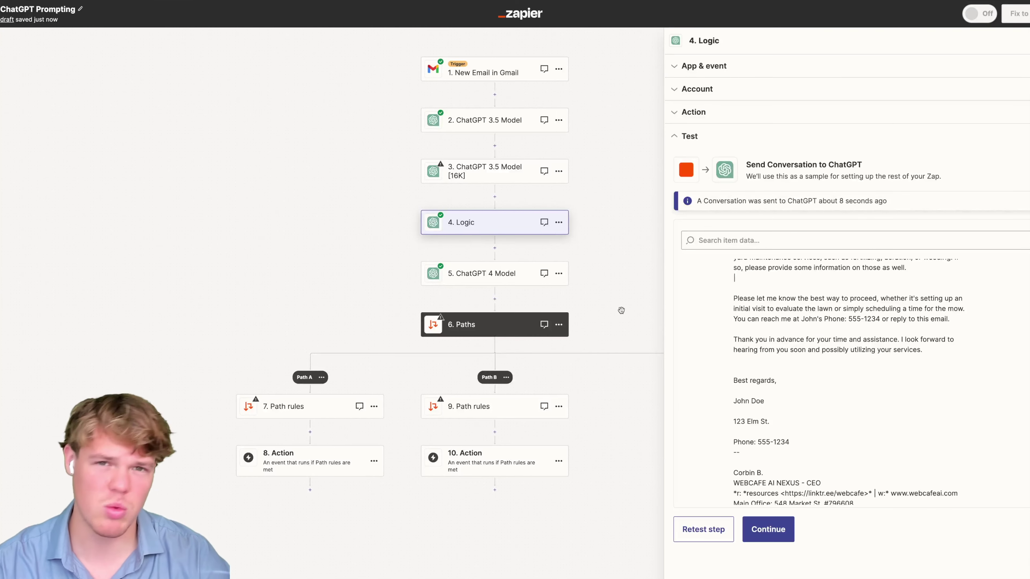
pyautogui.click(495, 248)
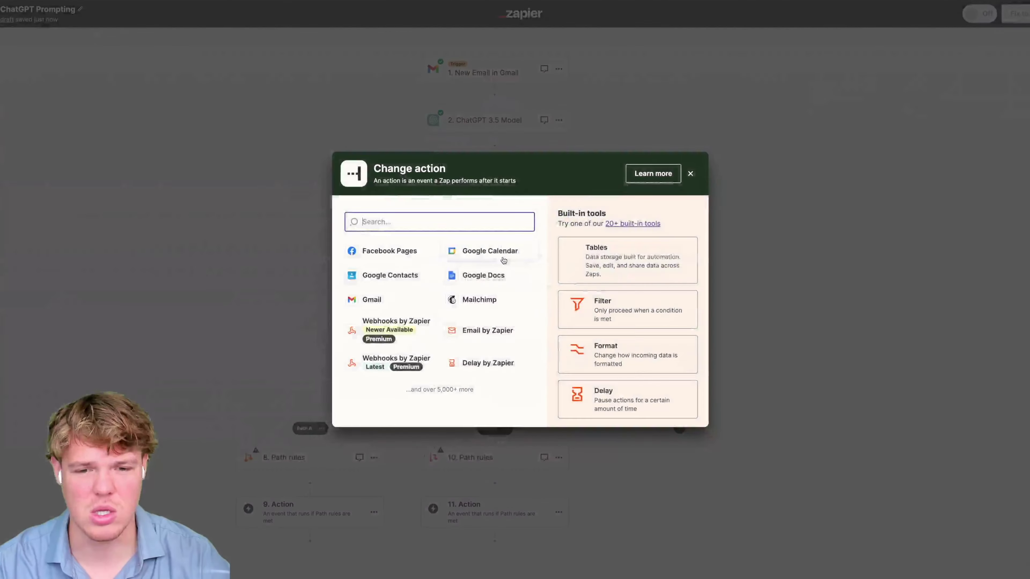
pyautogui.write('fil')
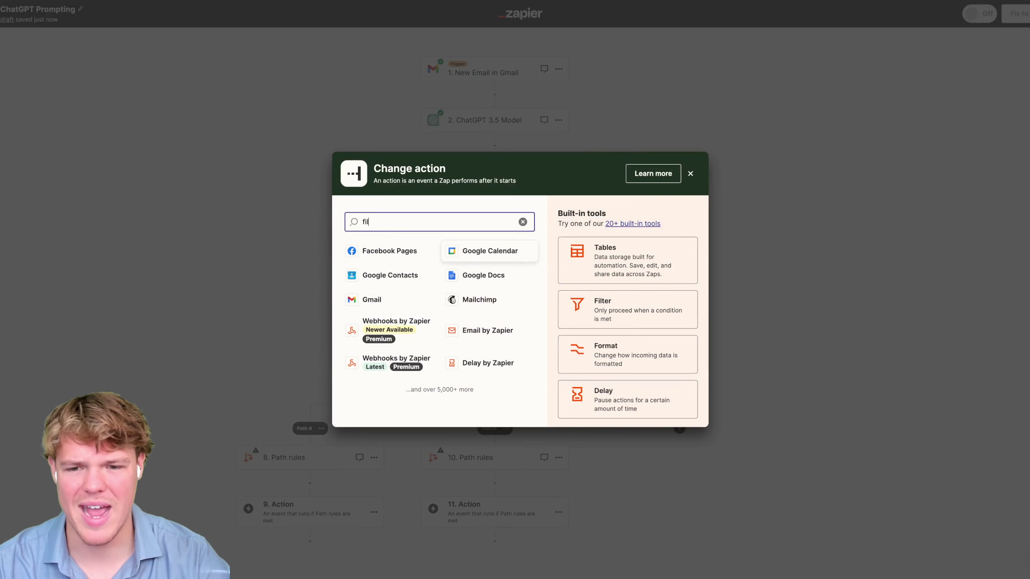
pyautogui.click(429, 260)
pyautogui.click(559, 275)
pyautogui.click(596, 369)
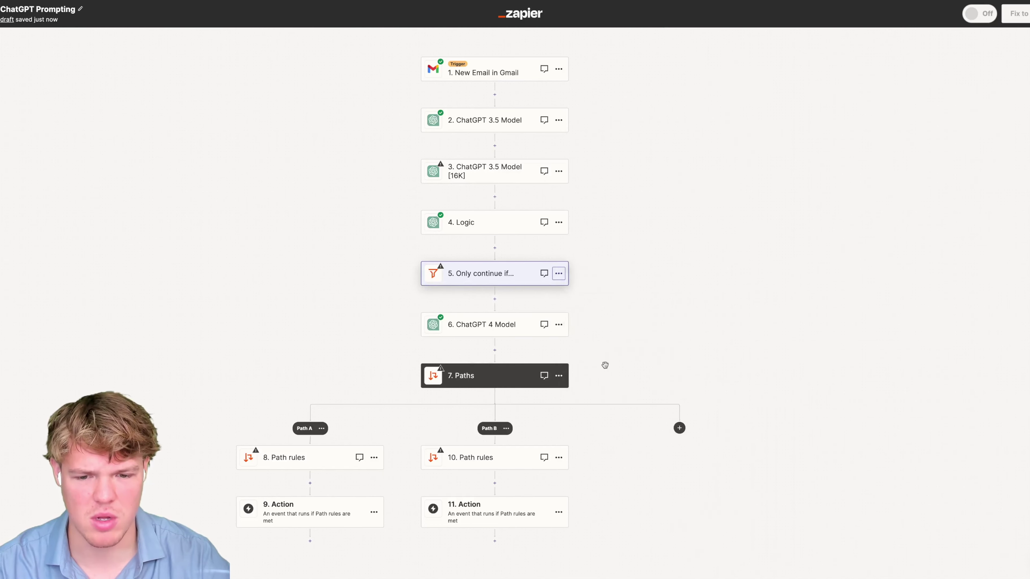
pyautogui.click(558, 324)
pyautogui.click(407, 363)
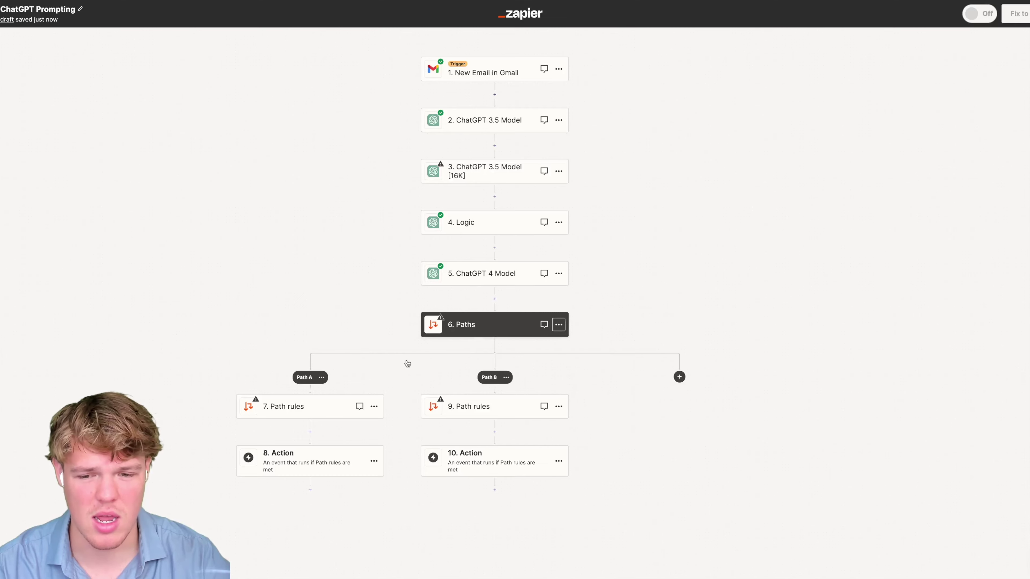
# - Set Path A's rule to continue only if the Logic step's Reply (Text) Exactly matches "Yes", and test the rule
pyautogui.click(283, 406)
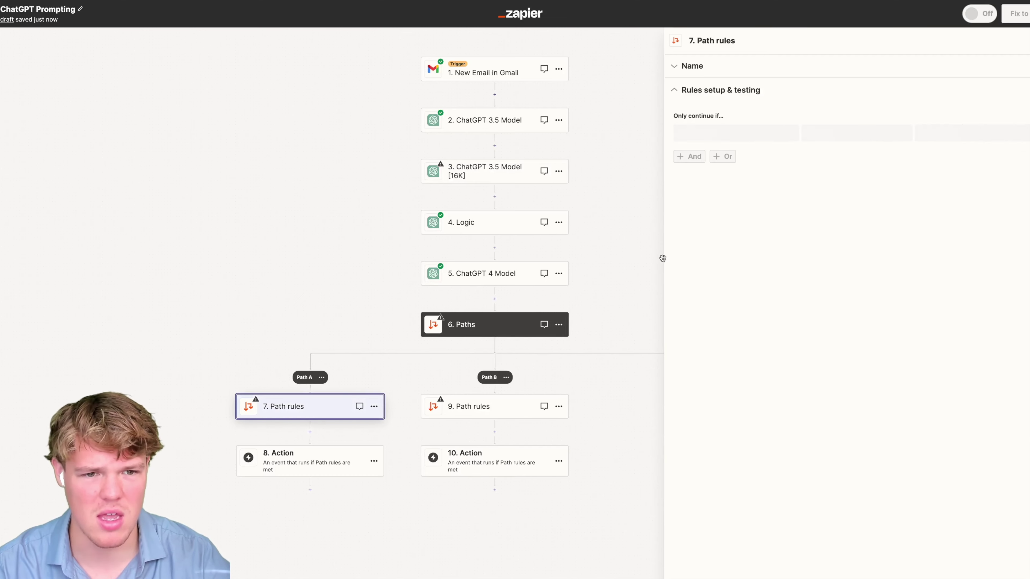
pyautogui.click(750, 140)
pyautogui.click(759, 291)
pyautogui.scroll(-3, 729, 345)
pyautogui.click(724, 381)
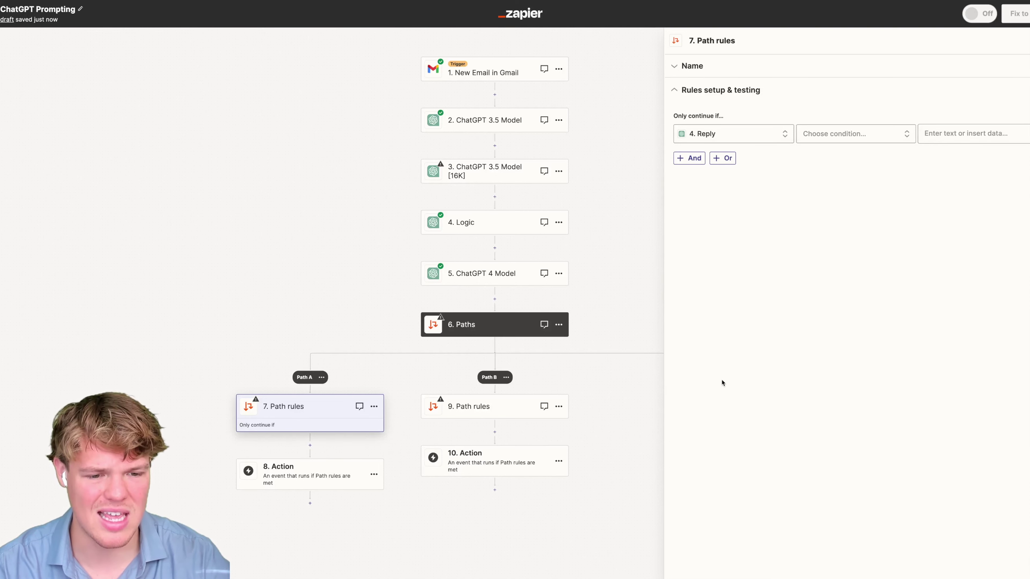
pyautogui.click(833, 137)
pyautogui.click(855, 192)
pyautogui.click(978, 125)
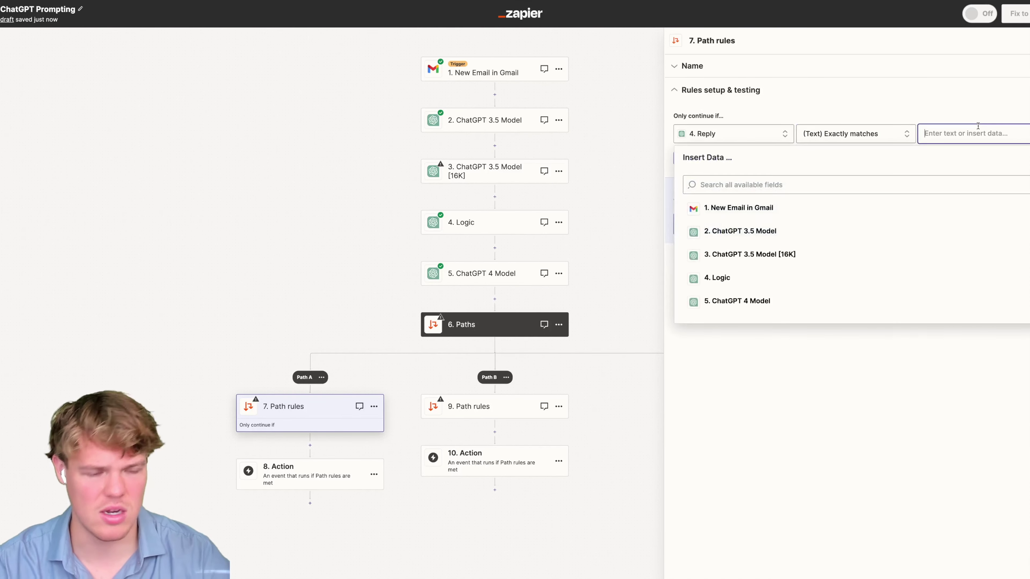
pyautogui.write('Yes')
pyautogui.click(902, 97)
pyautogui.click(689, 226)
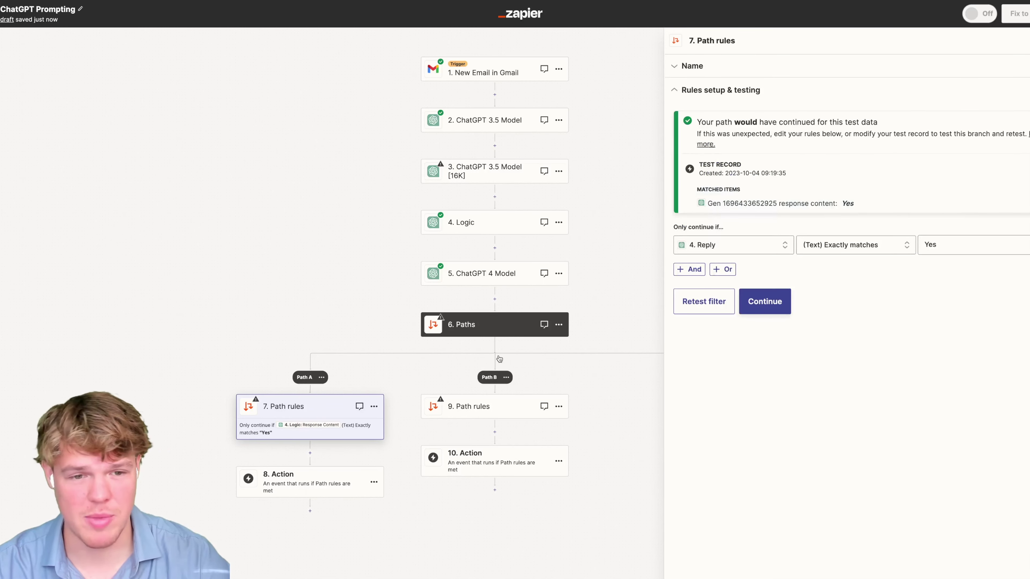
# - Set Path B's rule to continue only if the Logic step's Reply (Text) Exactly matches "No", and test the rule
pyautogui.click(531, 404)
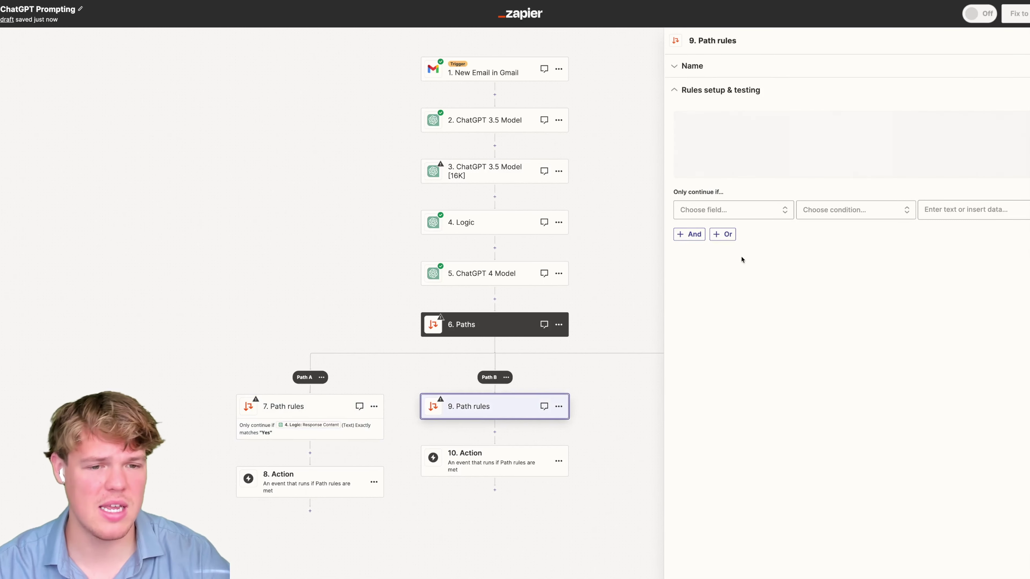
pyautogui.click(776, 134)
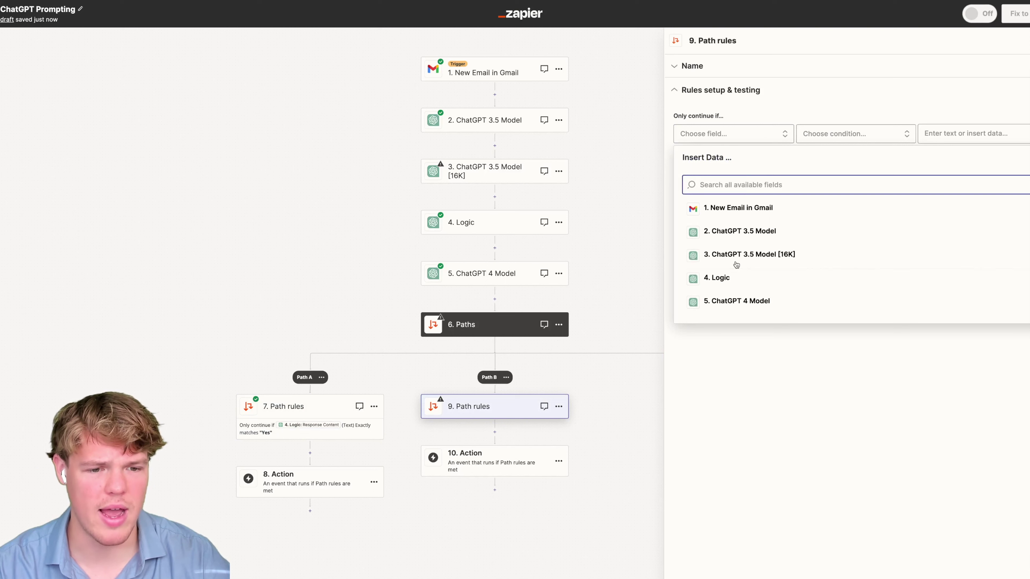
pyautogui.click(744, 280)
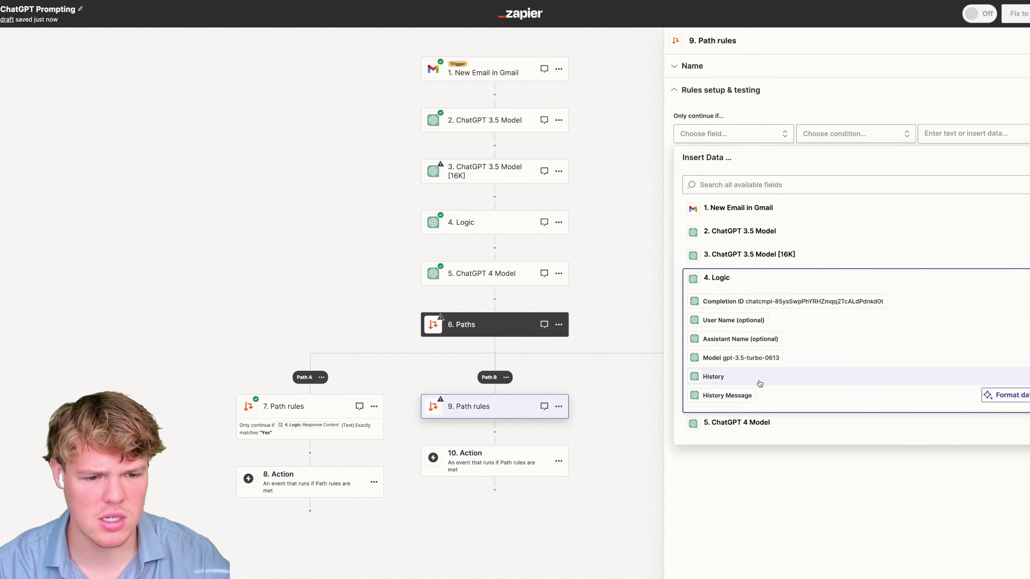
pyautogui.scroll(-3, 761, 393)
pyautogui.click(718, 377)
pyautogui.click(841, 135)
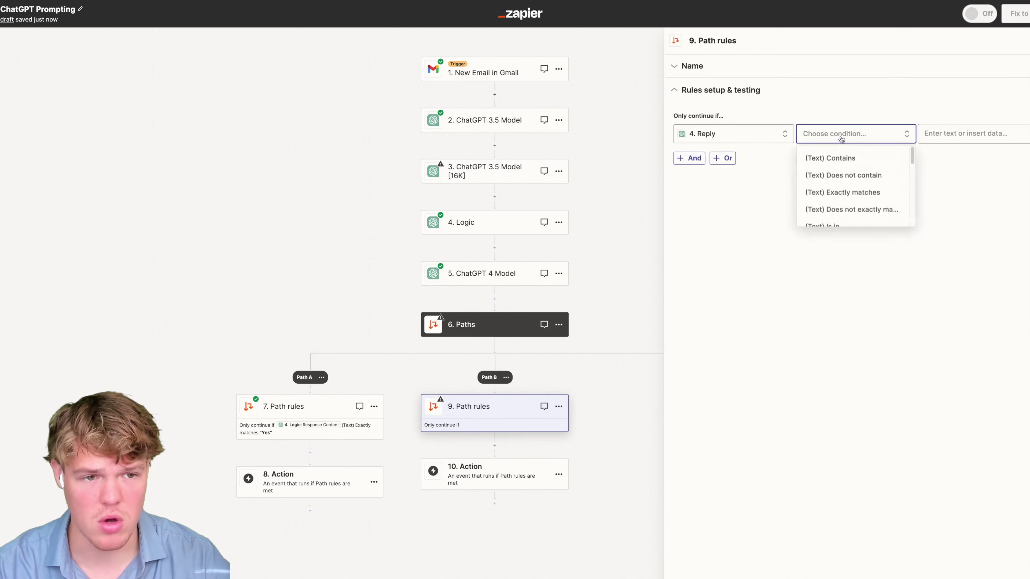
pyautogui.click(868, 192)
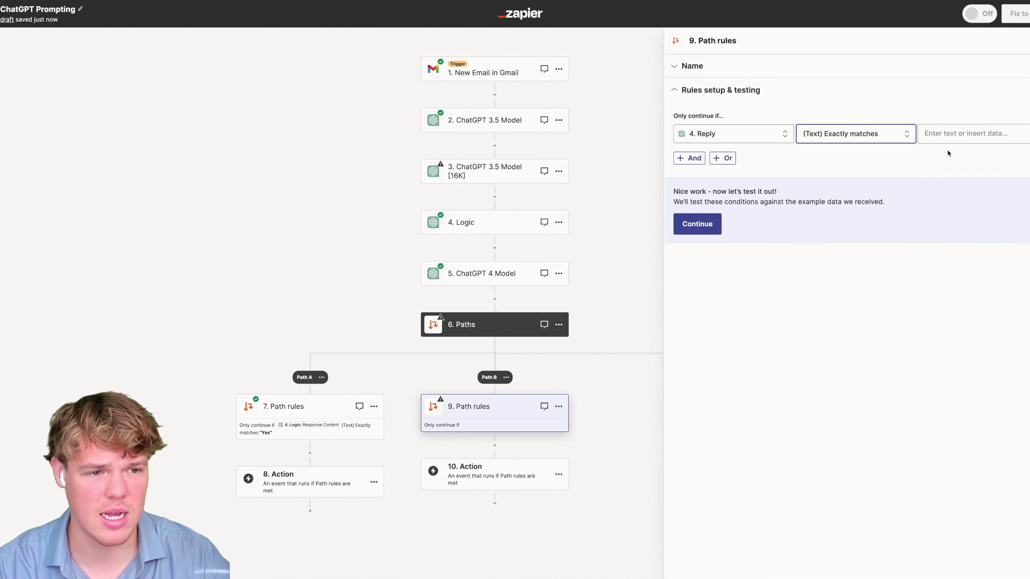
pyautogui.click(948, 136)
pyautogui.write('No')
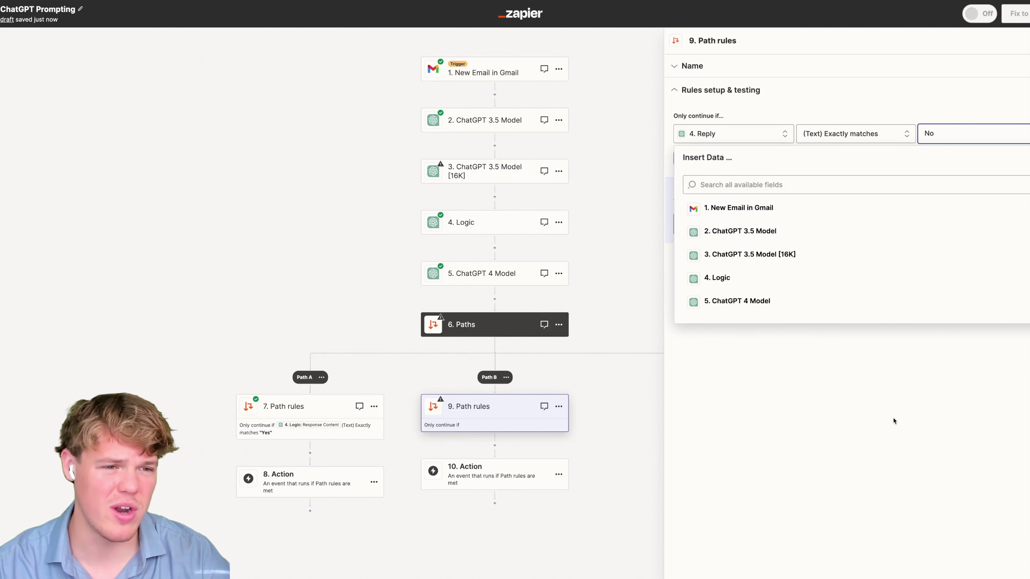
pyautogui.click(894, 421)
pyautogui.click(703, 223)
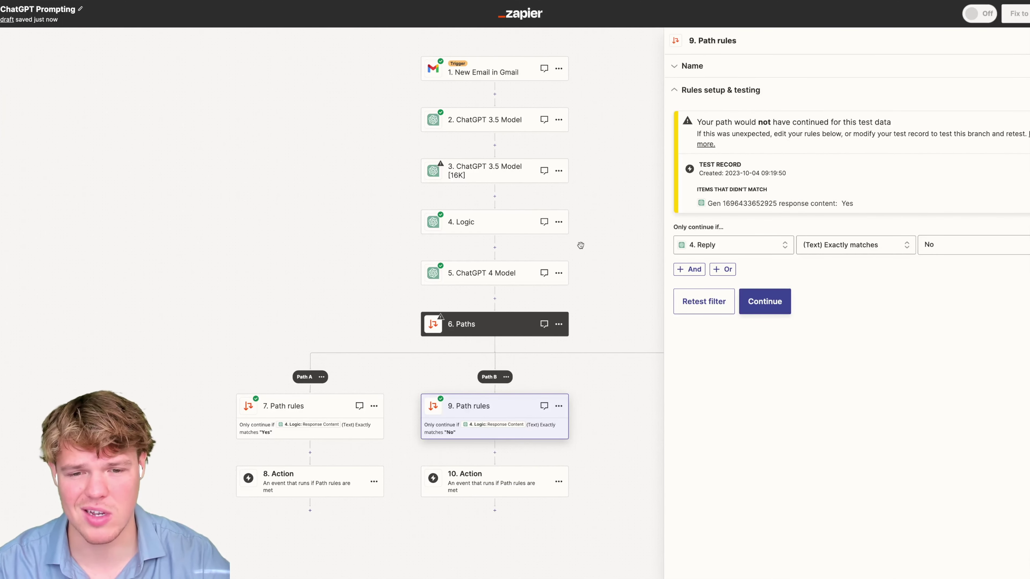
# - Move the ChatGPT 4 Model step into Path A directly after its path rules and review its User Message prompt
pyautogui.moveTo(417, 276); pyautogui.dragTo(316, 454)
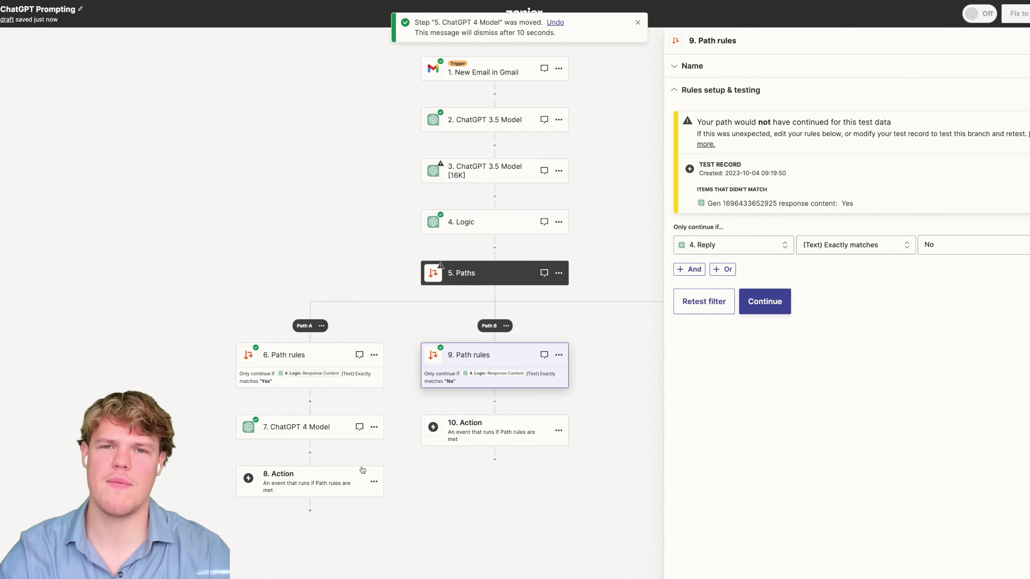
pyautogui.click(321, 437)
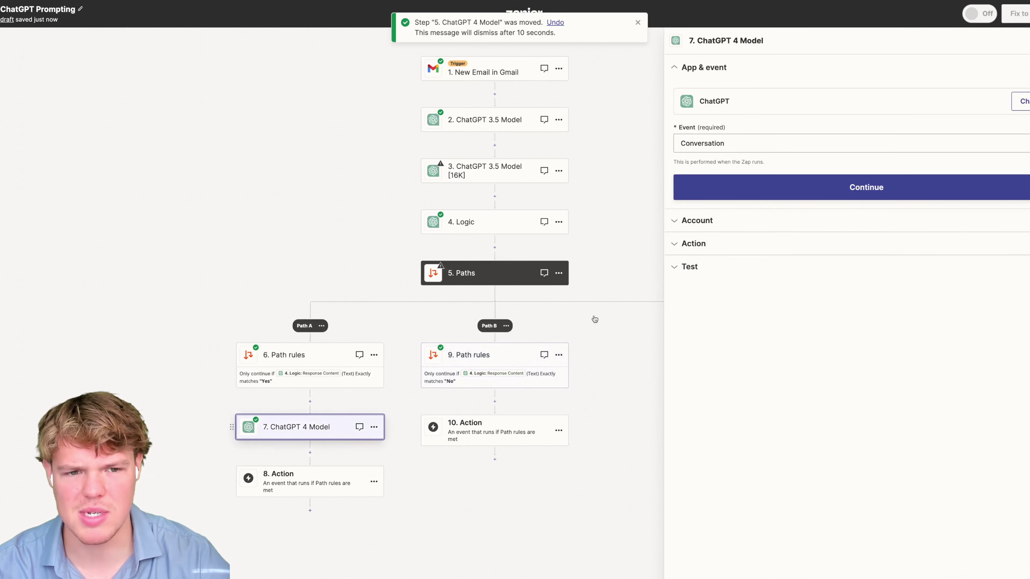
pyautogui.click(708, 242)
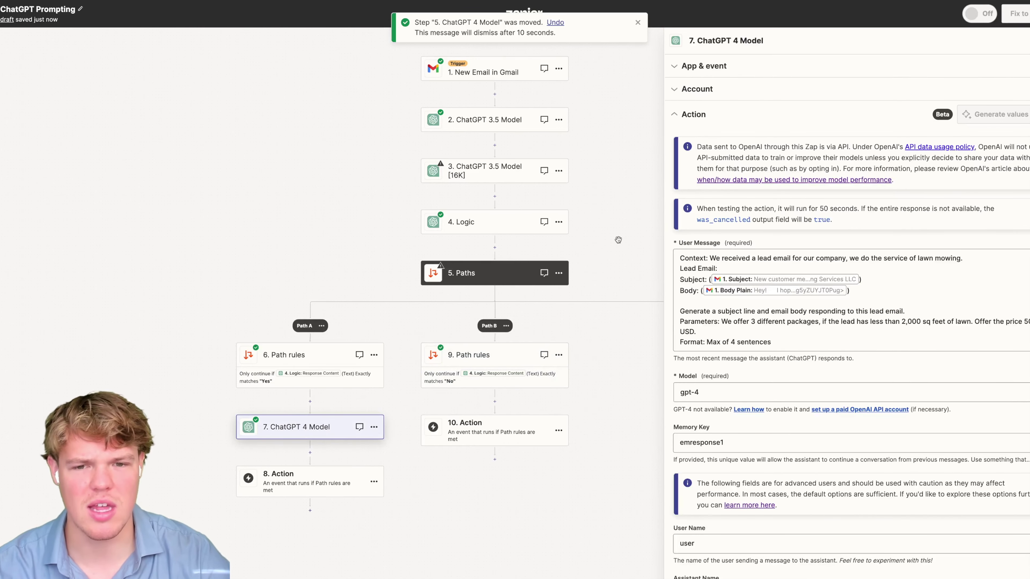
pyautogui.moveTo(618, 240); pyautogui.dragTo(631, 211)
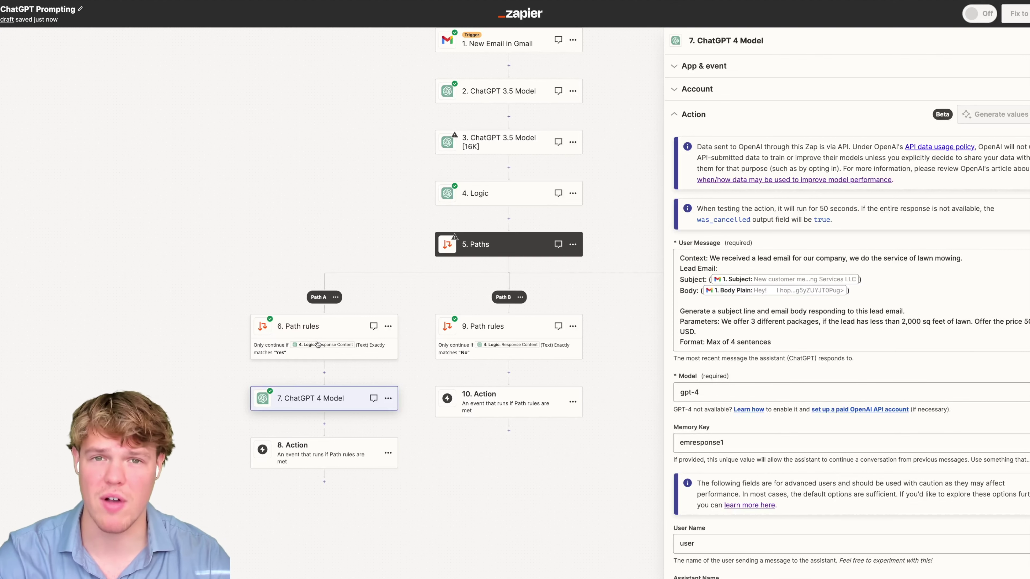
pyautogui.moveTo(773, 343); pyautogui.dragTo(762, 306)
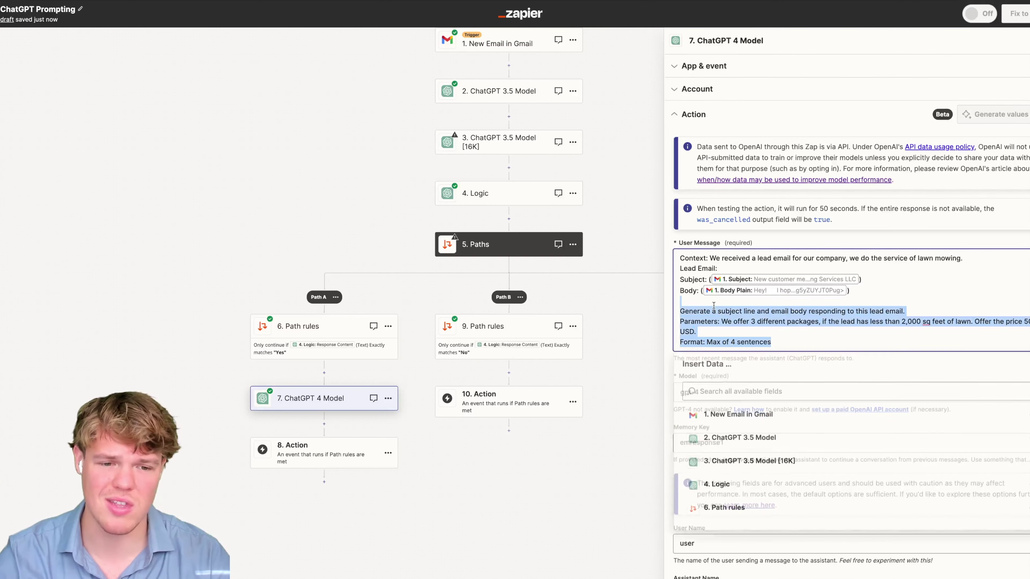
pyautogui.click(762, 306)
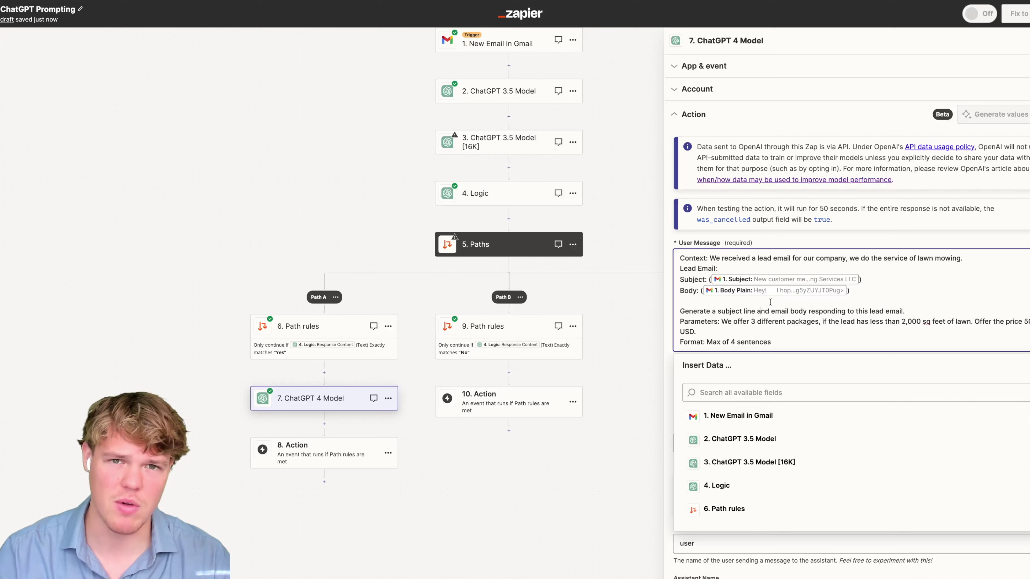
pyautogui.moveTo(305, 156); pyautogui.dragTo(277, 181)
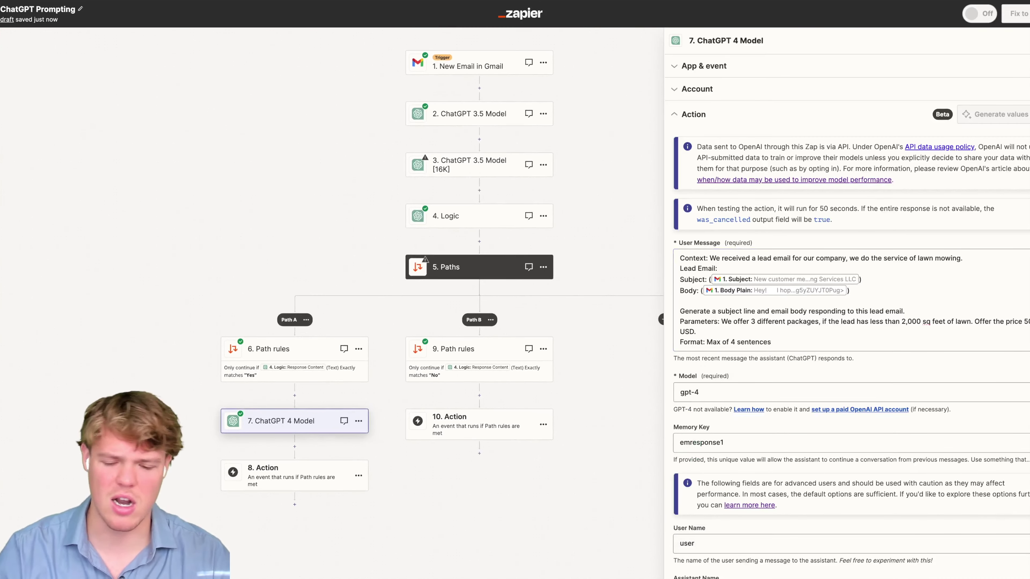